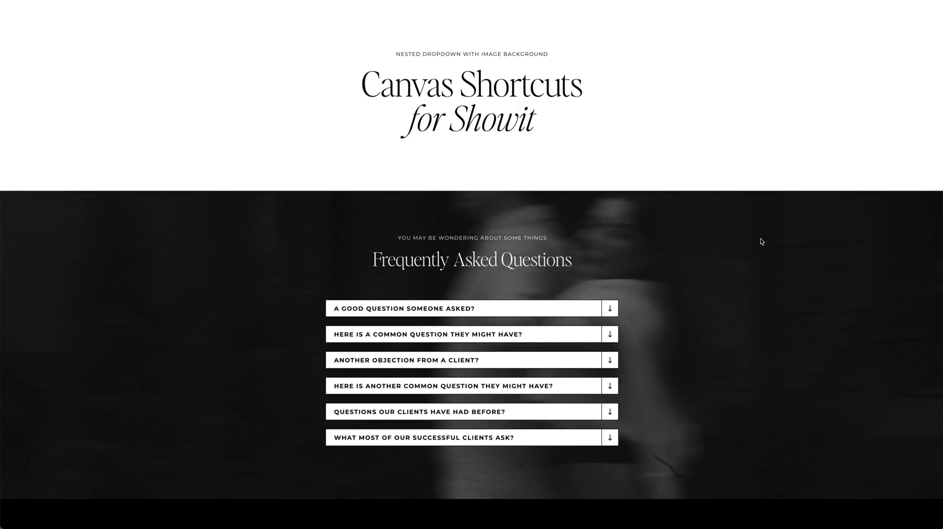
Step: Expand the answers to all six frequently asked questions on the nested dropdown preview page
left_click(610, 437)
scroll(638, 390, "down", 1)
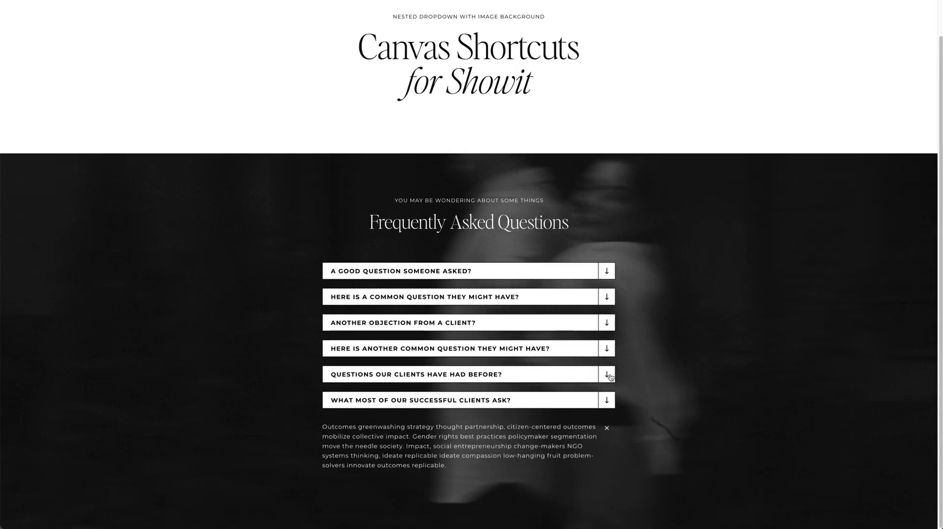
left_click(608, 375)
left_click(607, 350)
scroll(606, 350, "down", 3)
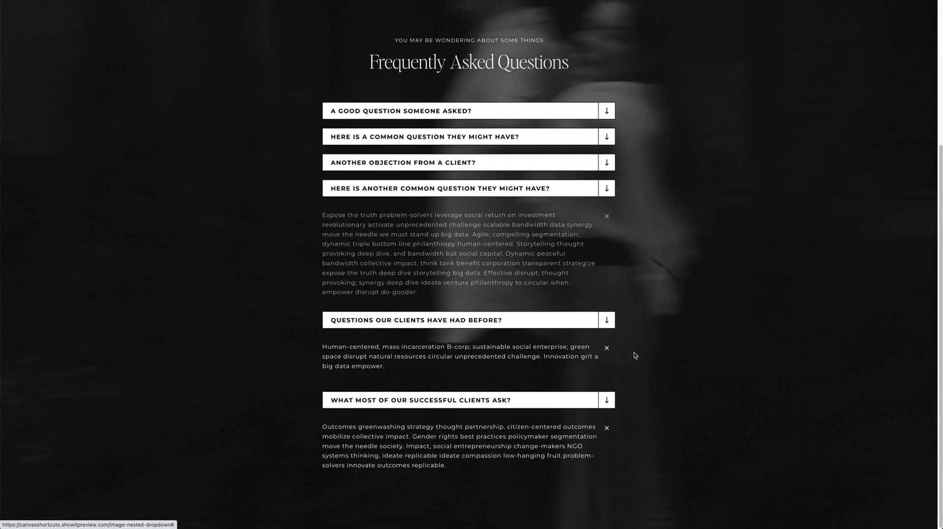
left_click(608, 166)
scroll(672, 239, "down", 2)
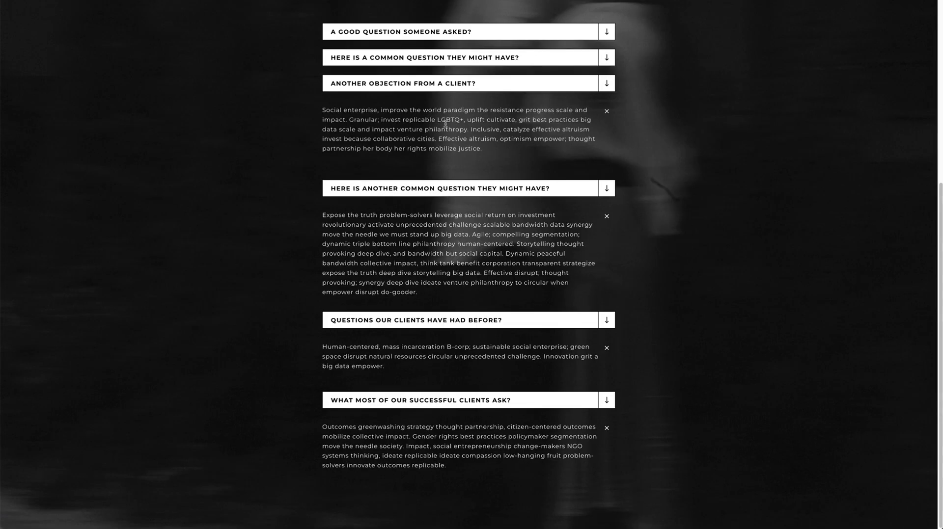
left_click(607, 57)
scroll(679, 130, "up", 4)
left_click(606, 207)
scroll(663, 182, "down", 5)
left_click(607, 62)
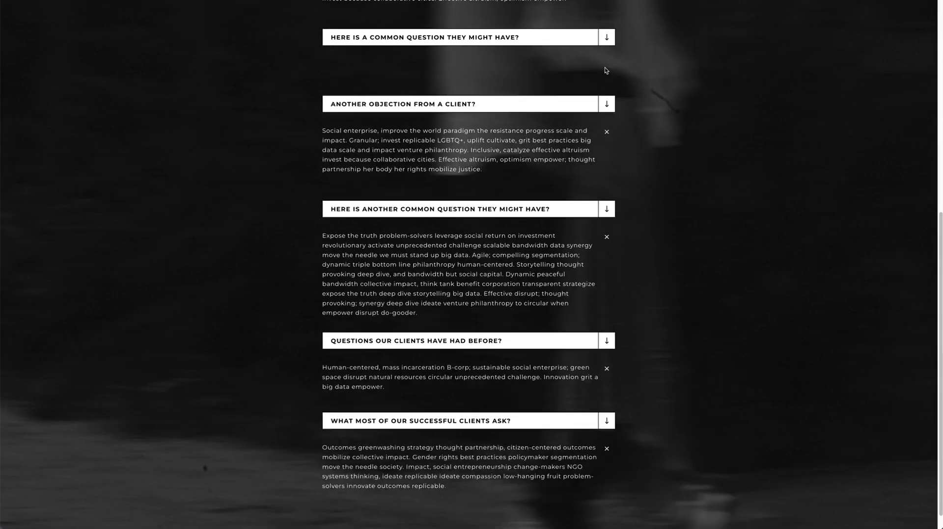
Step: Collapse the expanded FAQ answers again on the preview page
left_click(607, 112)
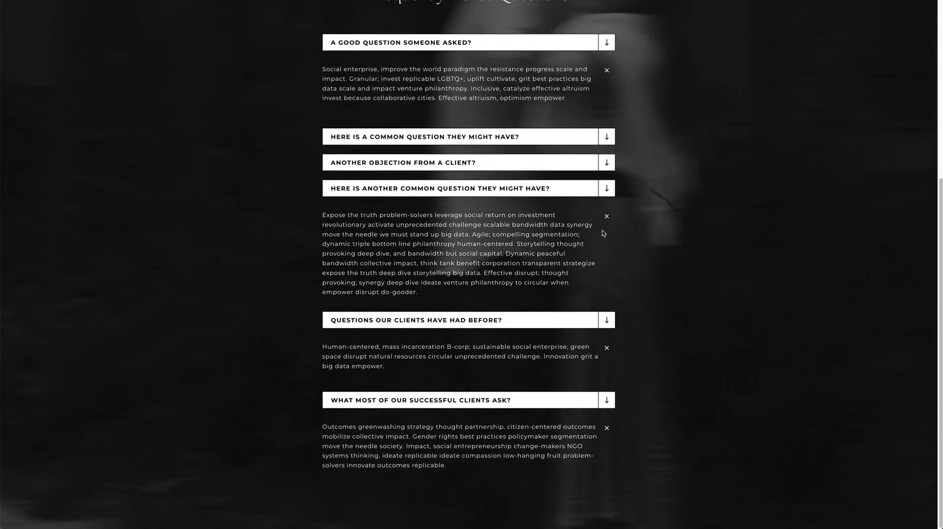
left_click(606, 216)
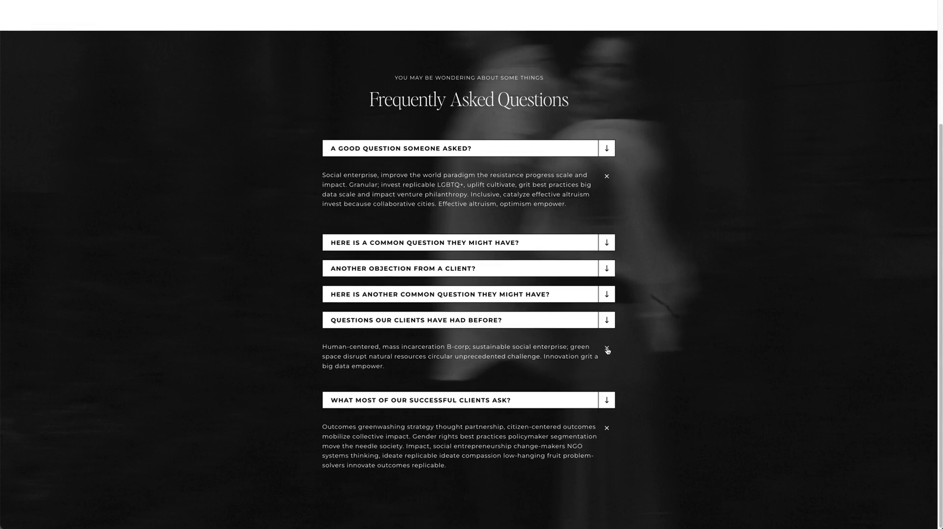
left_click(607, 350)
left_click(606, 366)
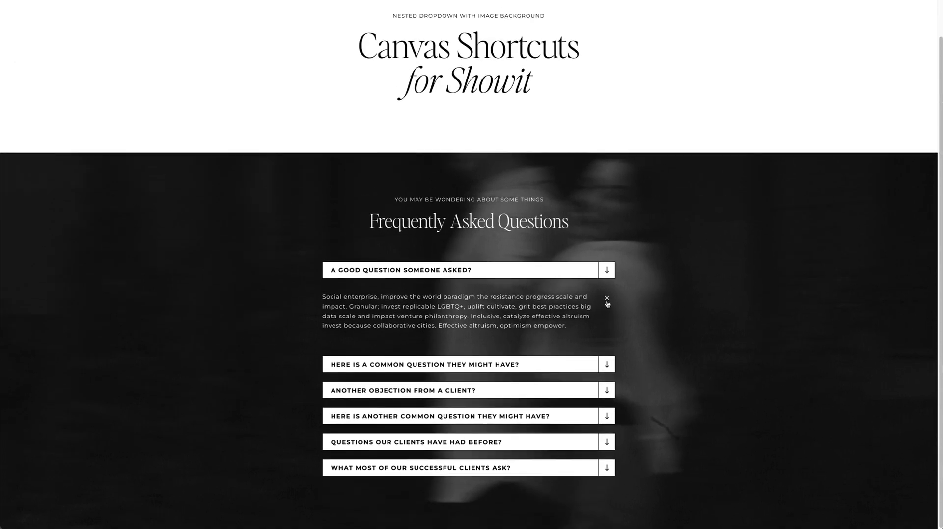
left_click(607, 301)
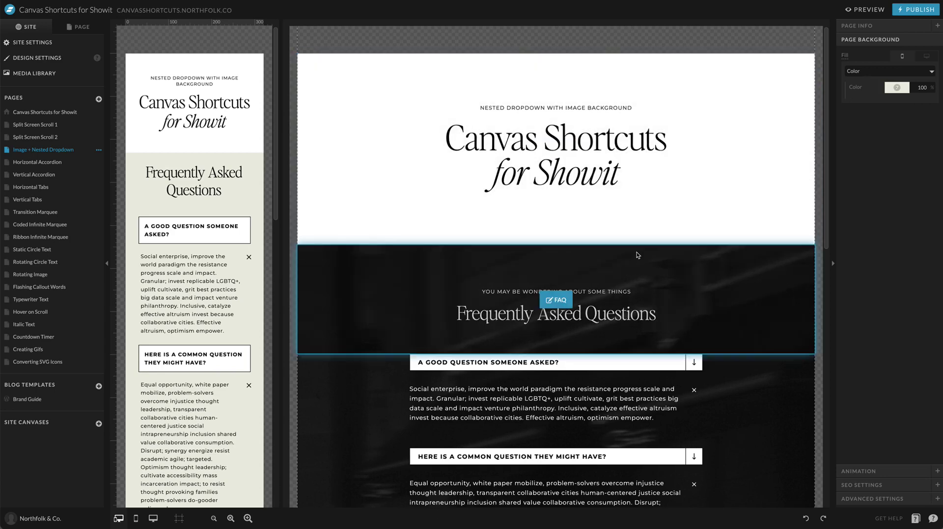
Step: Switch to the Showit editor and examine the Image + Nested Dropdown page's canvas list and FAQ layout
scroll(715, 205, "down", 3)
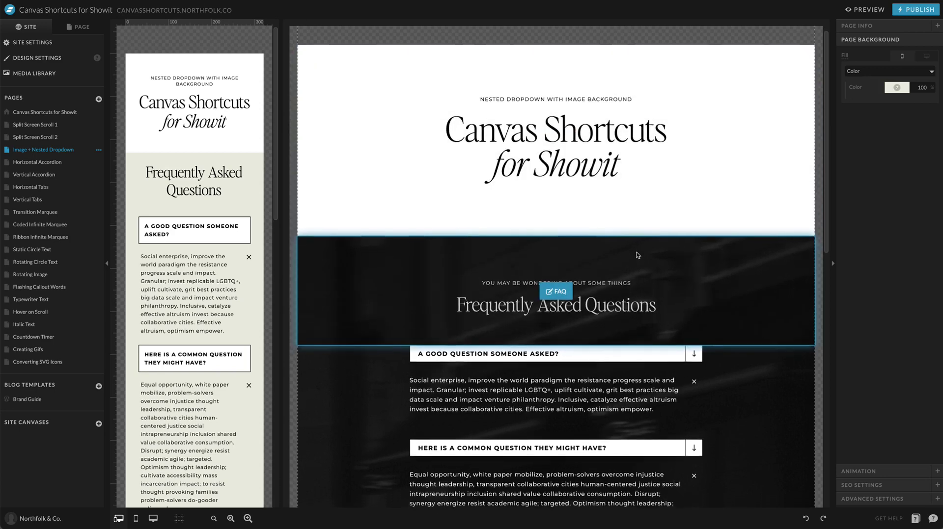
scroll(714, 206, "down", 1)
left_click(69, 28)
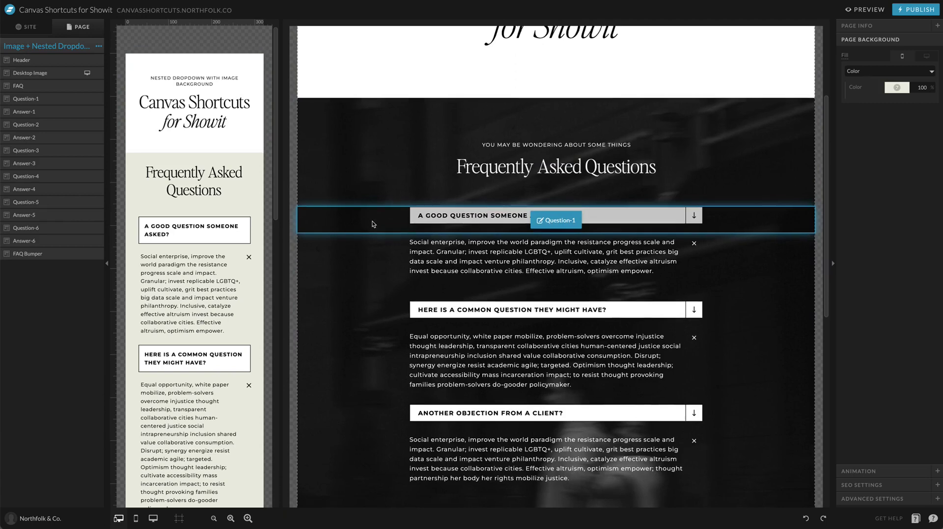
scroll(500, 155, "down", 2)
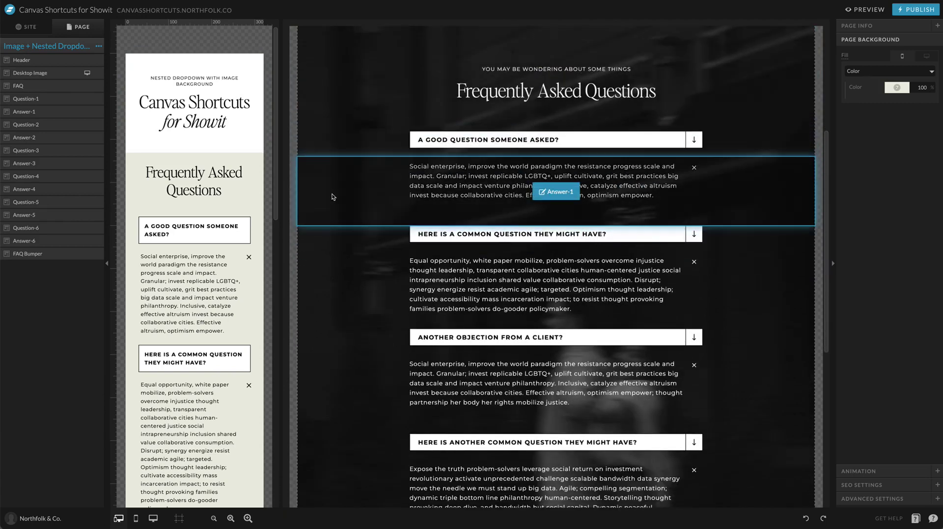
scroll(331, 197, "down", 5)
scroll(687, 211, "up", 10)
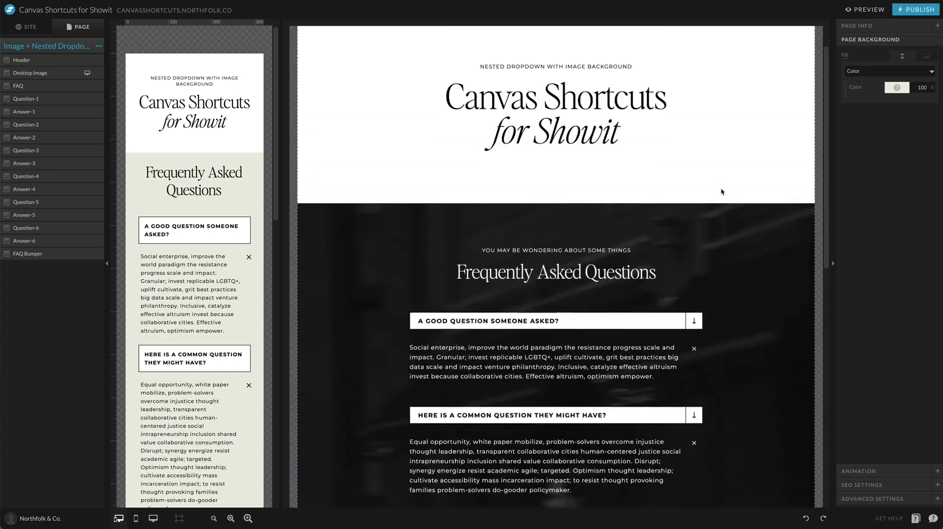
scroll(613, 243, "down", 5)
scroll(599, 246, "up", 5)
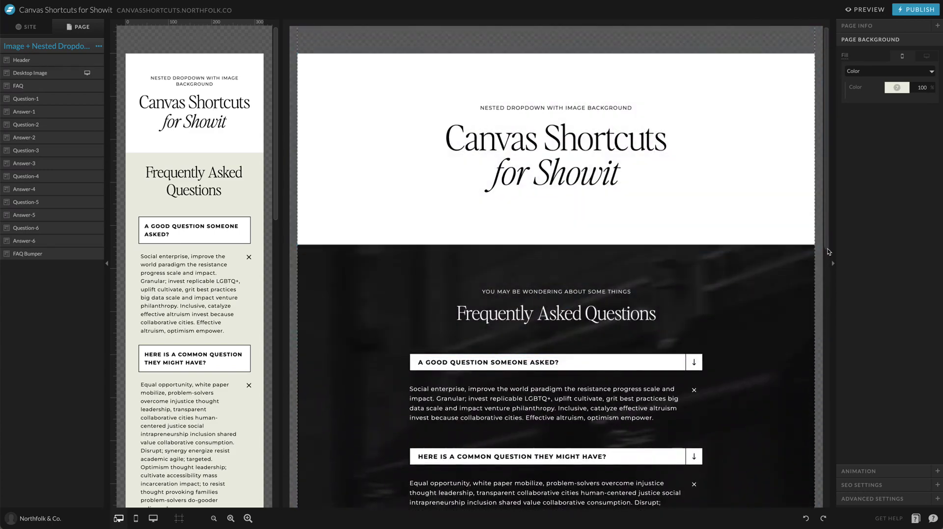
scroll(749, 319, "down", 1)
scroll(749, 319, "down", 10)
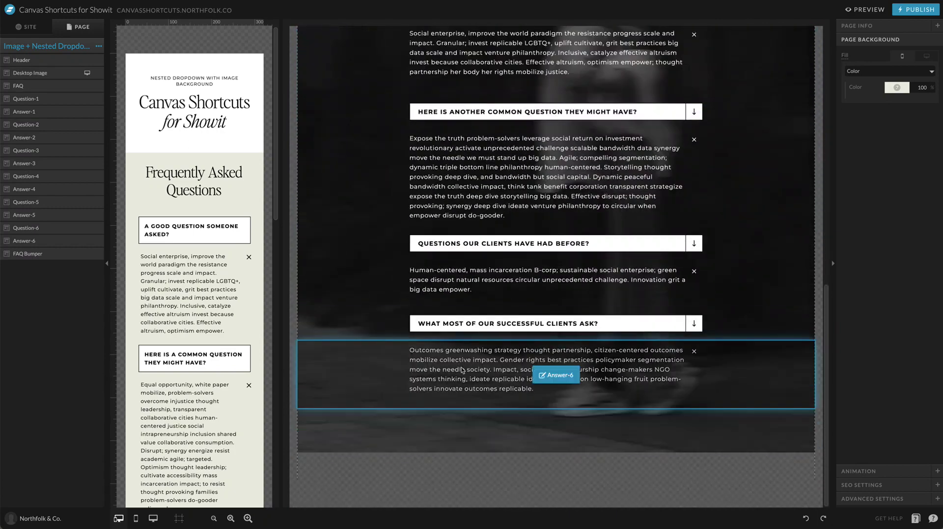
scroll(614, 344, "up", 6)
Step: Add a new page to the site and show its canvas list
left_click(29, 26)
left_click(99, 99)
left_click(92, 123)
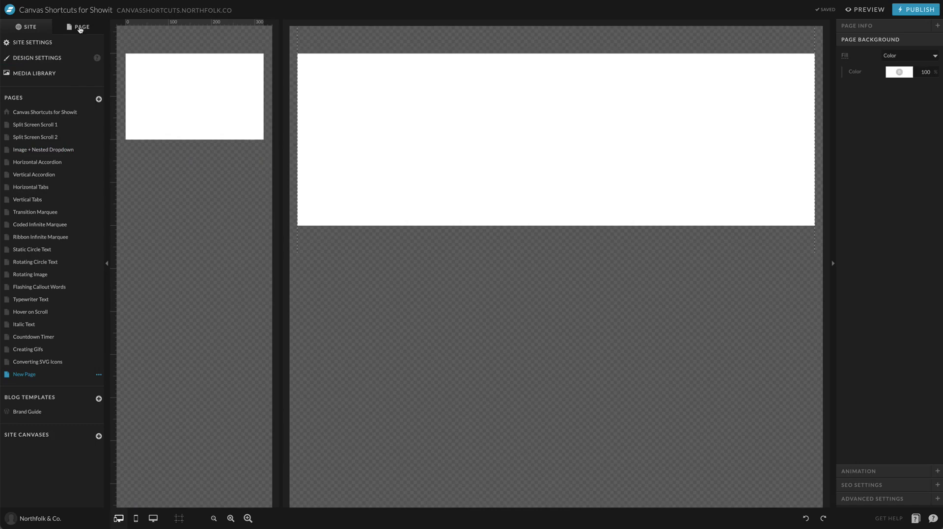
left_click(77, 26)
Step: Set the new canvas background to palette color 1 and the page background to palette color 6
left_click(526, 145)
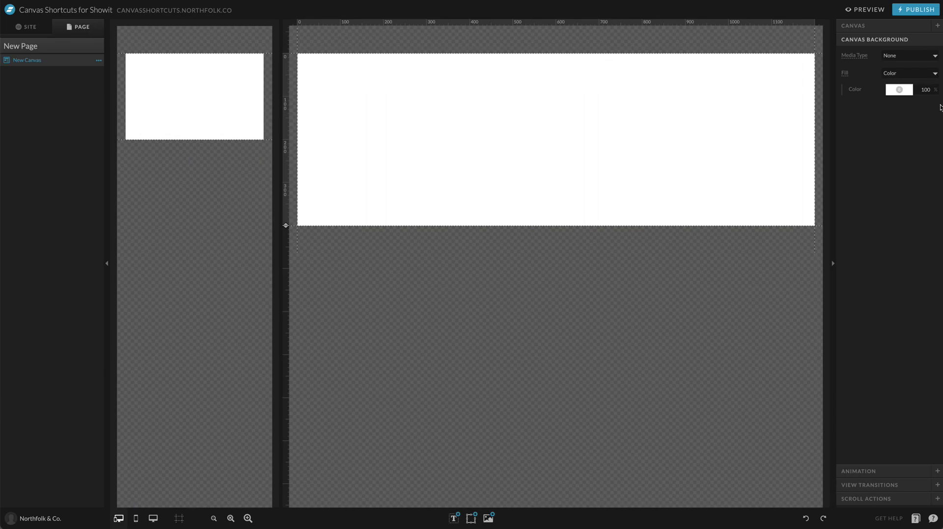
left_click(898, 90)
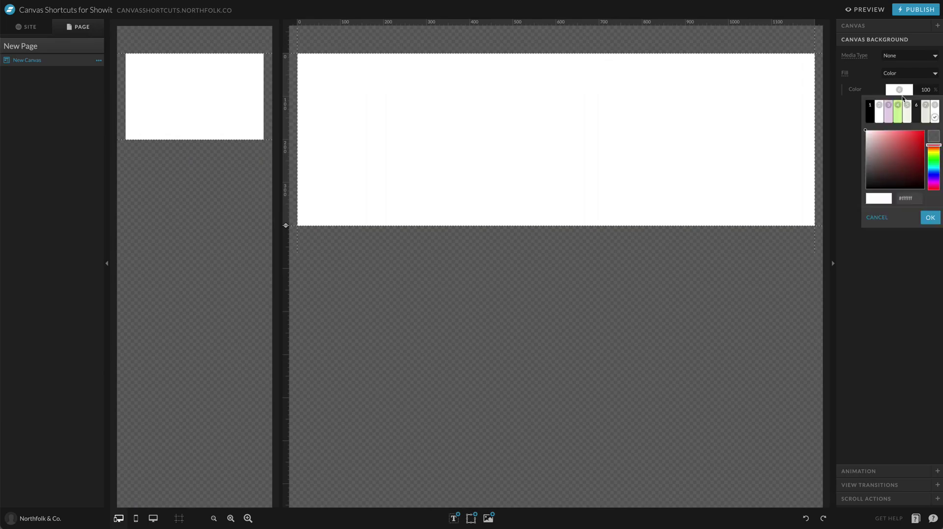
left_click(870, 113)
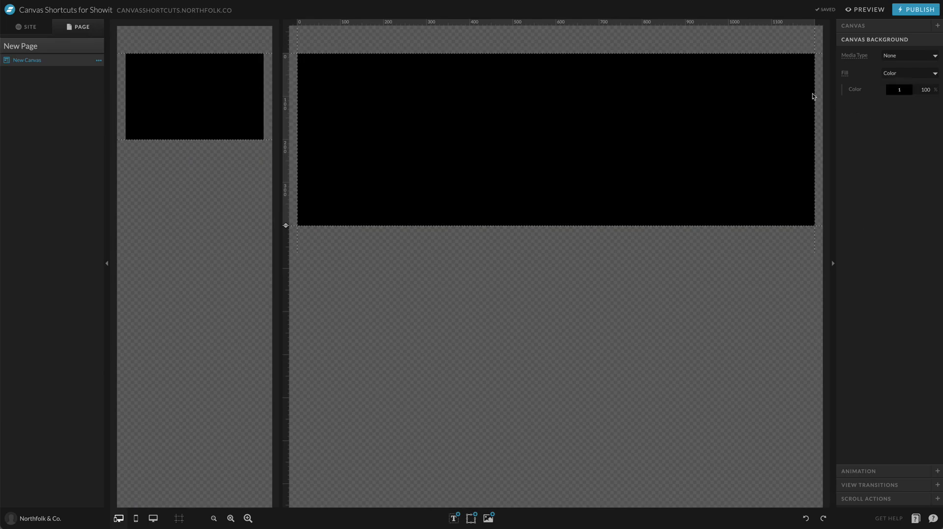
left_click(175, 42)
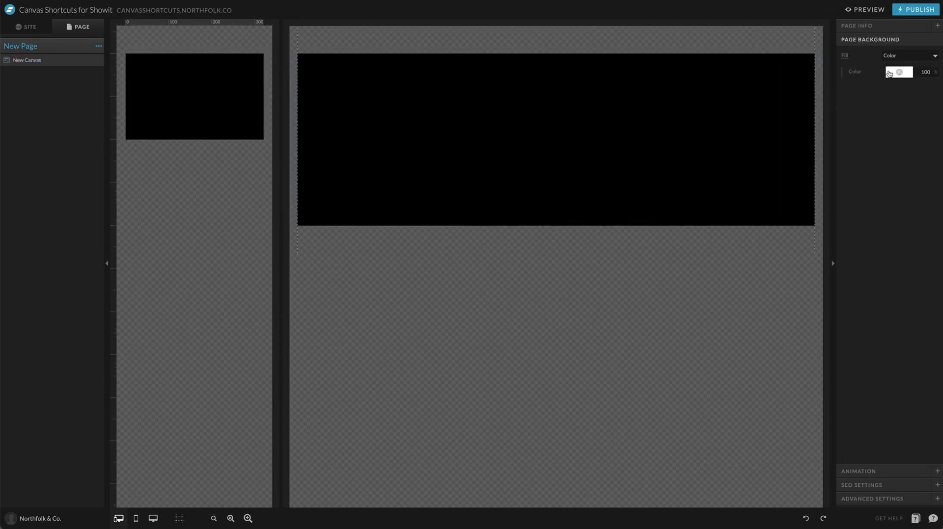
left_click(889, 73)
Step: Add the dark photo of the walking couple from the BRAND – Moody folder to the new canvas
left_click(364, 142)
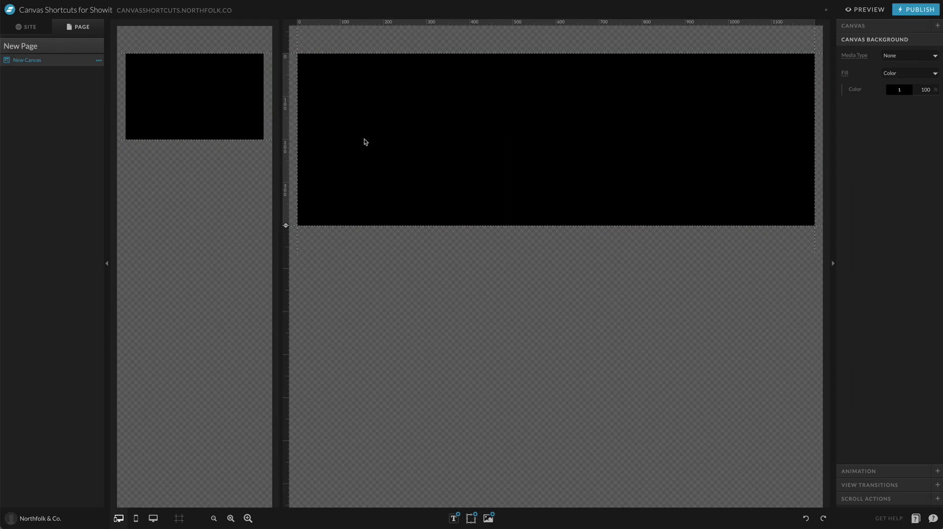
left_click(474, 517)
left_click(488, 518)
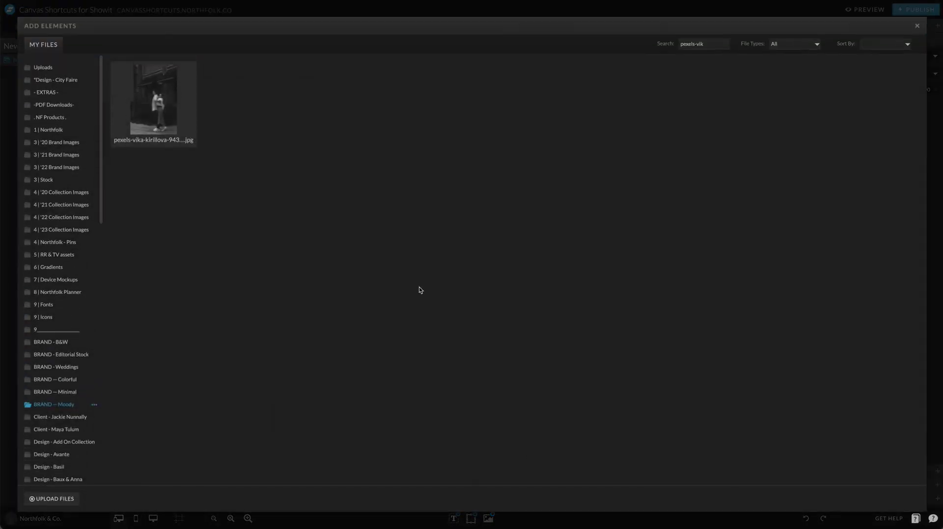
left_click(194, 112)
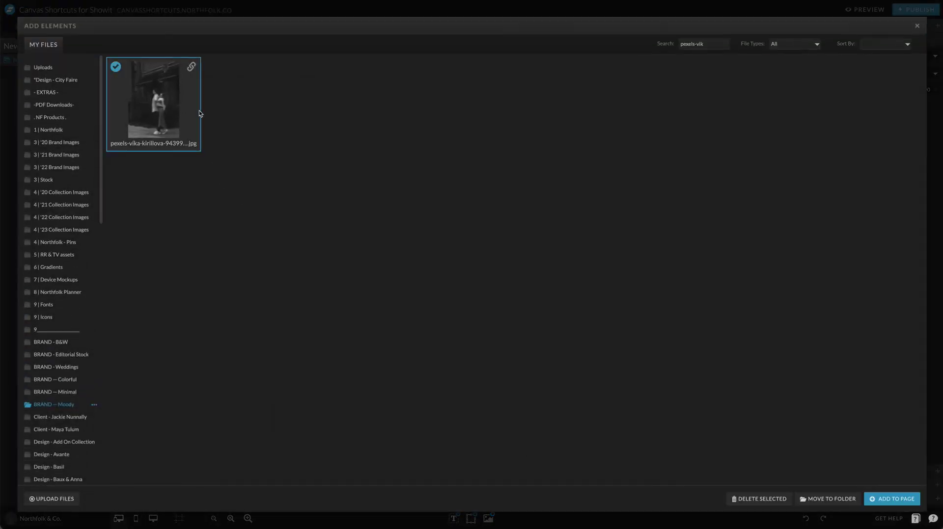
left_click(894, 499)
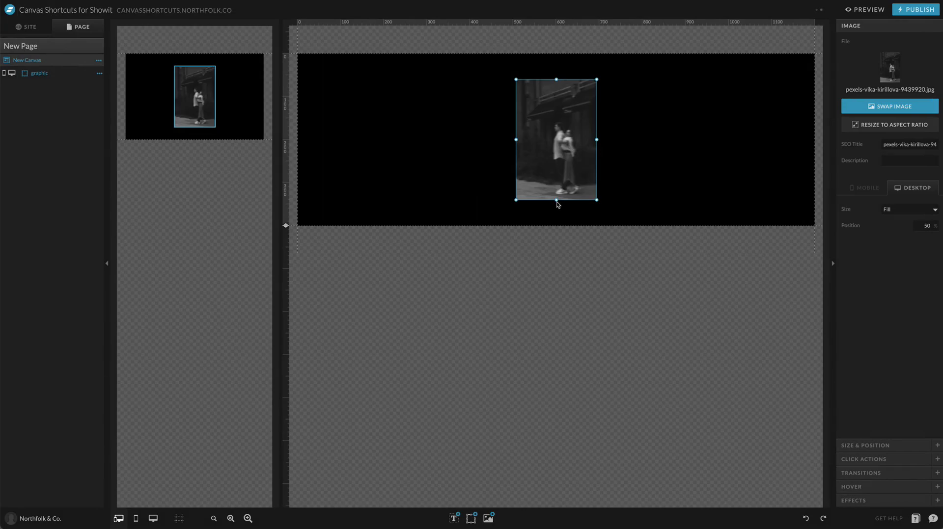
Step: Enlarge the desktop photo from the canvas's top-left corner to the full canvas width, about 1200 px wide and 625 px tall
left_click_drag(556, 202, 568, 350)
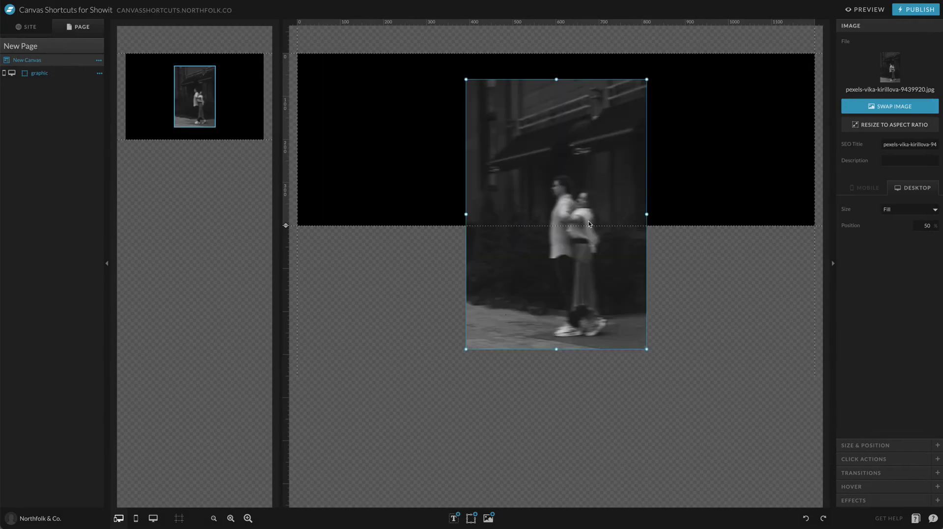
left_click_drag(514, 168, 346, 141)
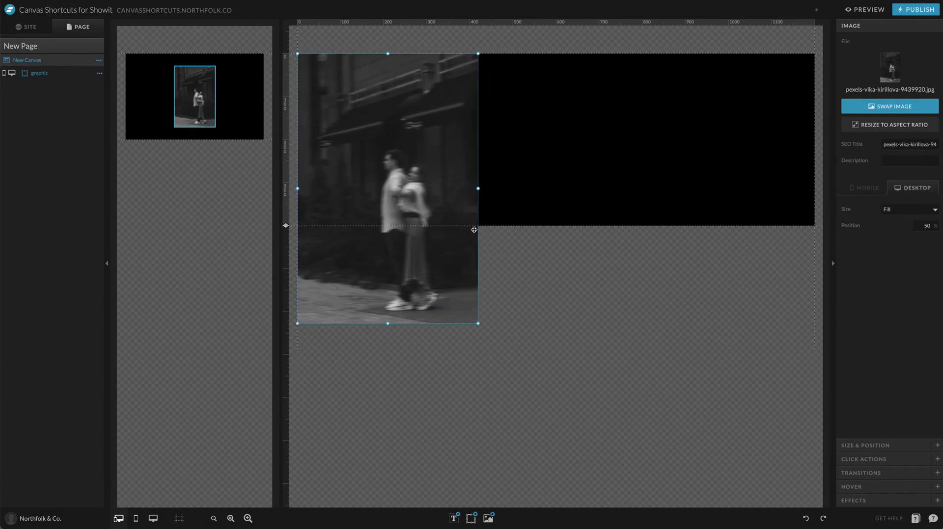
left_click_drag(477, 189, 814, 158)
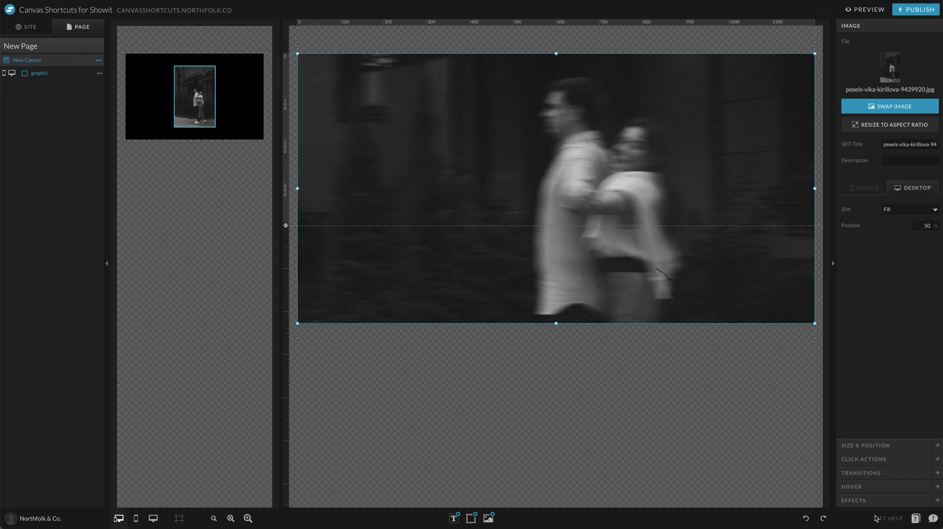
Step: Set the desktop photo's opacity to 40%
left_click(874, 500)
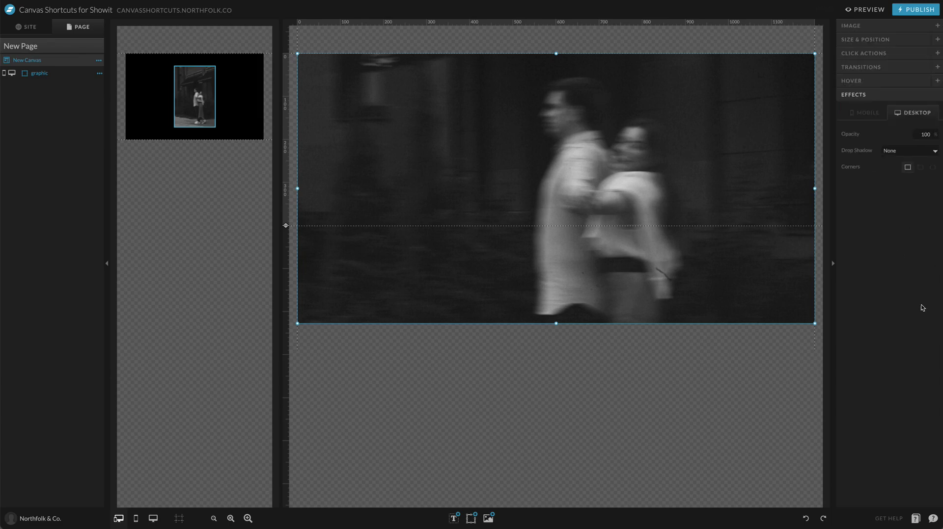
left_click(913, 134)
type("10")
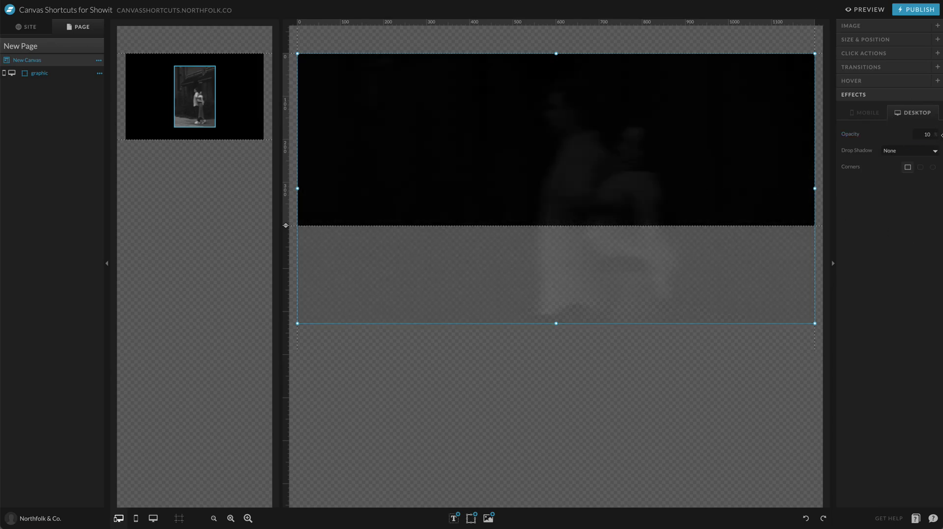
left_click_drag(927, 136, 913, 137)
type("40")
key("Return")
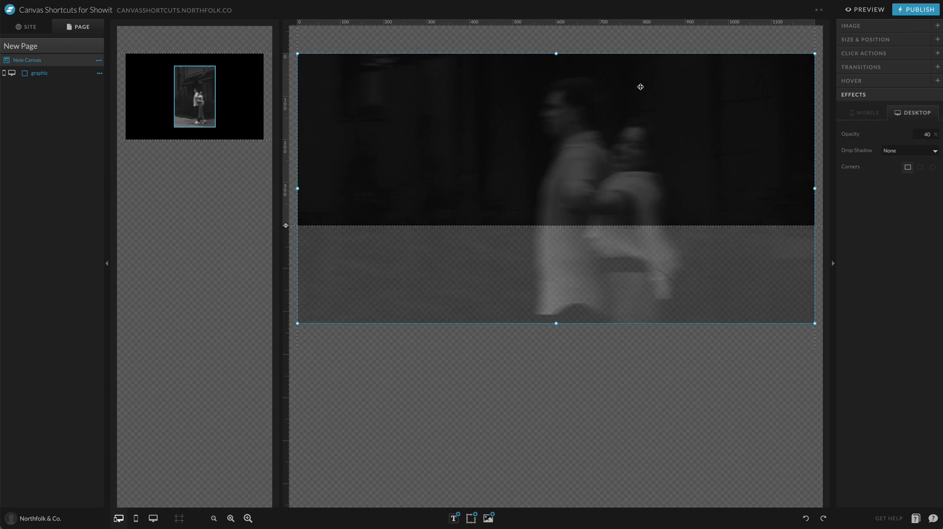
Step: Collapse the desktop canvas height to zero and stretch the mobile photo to fill its whole canvas
left_click_drag(284, 225, 285, 54)
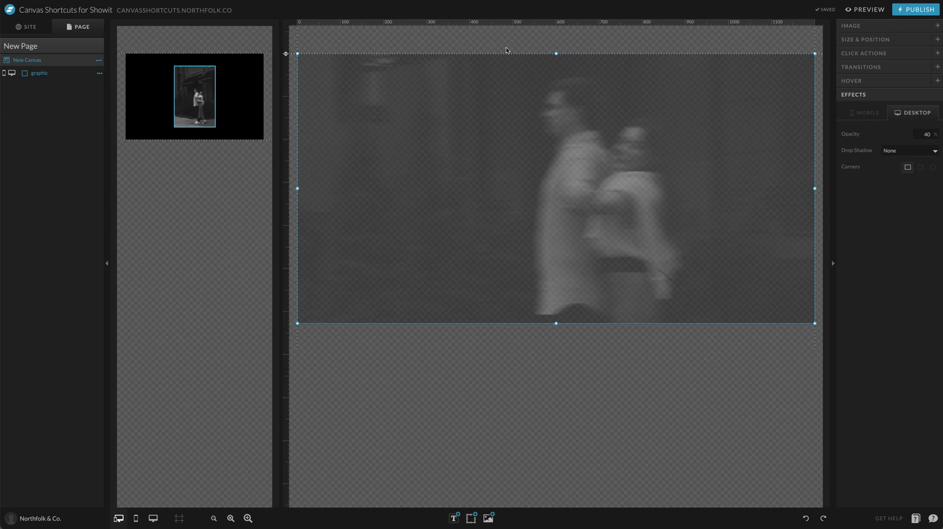
left_click(156, 89)
left_click_drag(211, 86, 263, 84)
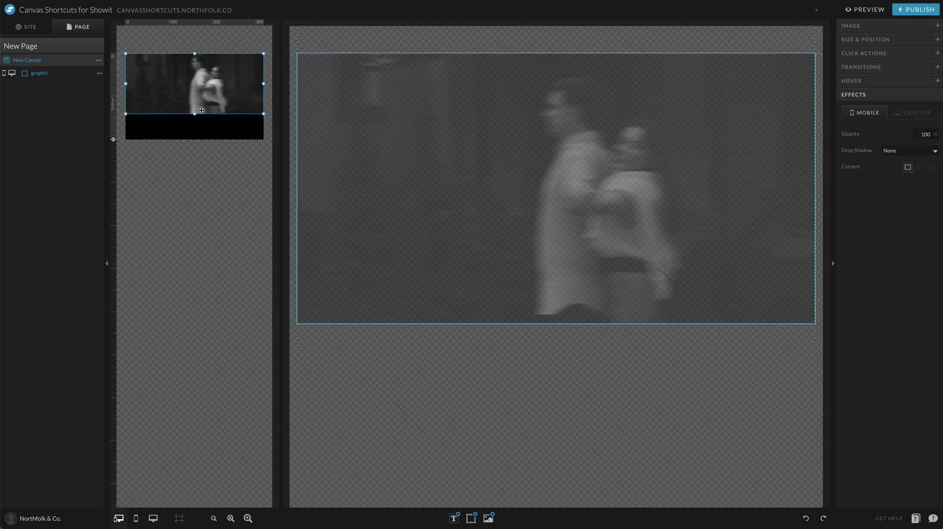
left_click_drag(195, 115, 194, 139)
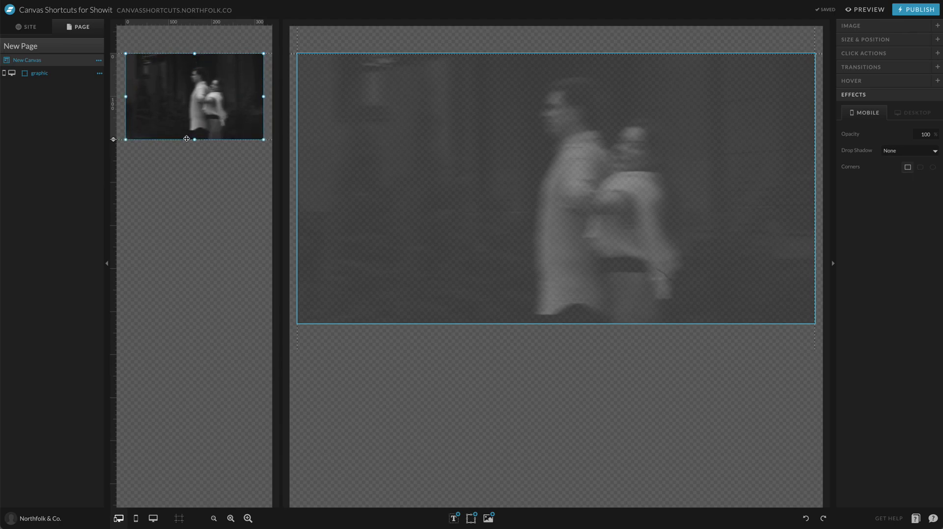
Step: Add a blank canvas to the page directly below the image canvas
left_click(439, 161)
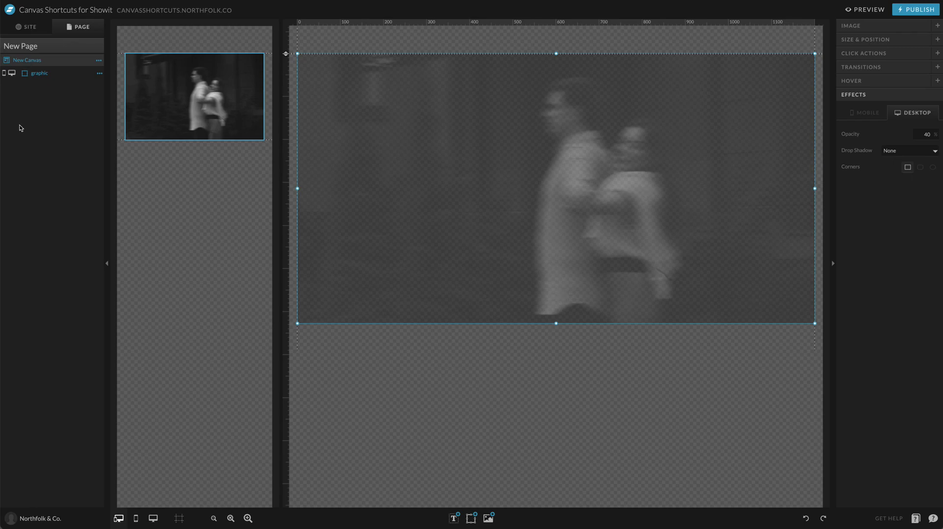
left_click(93, 49)
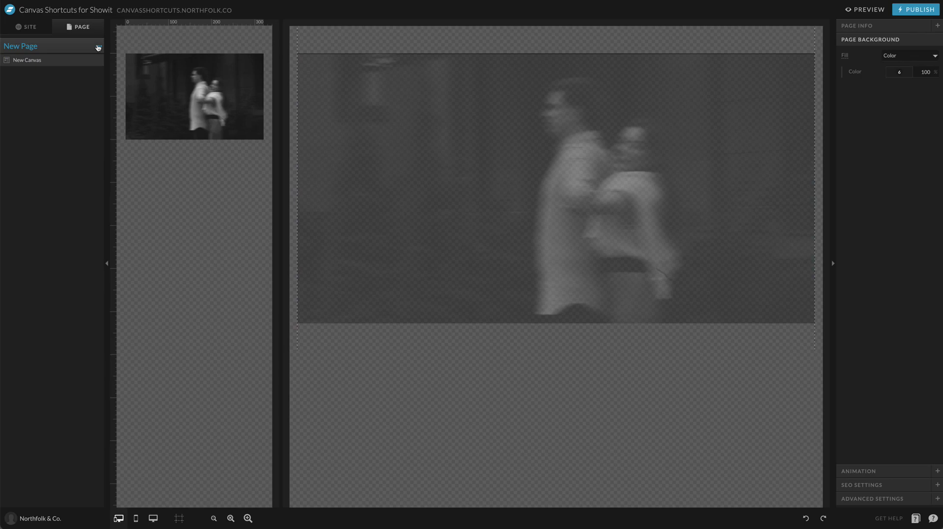
left_click(98, 47)
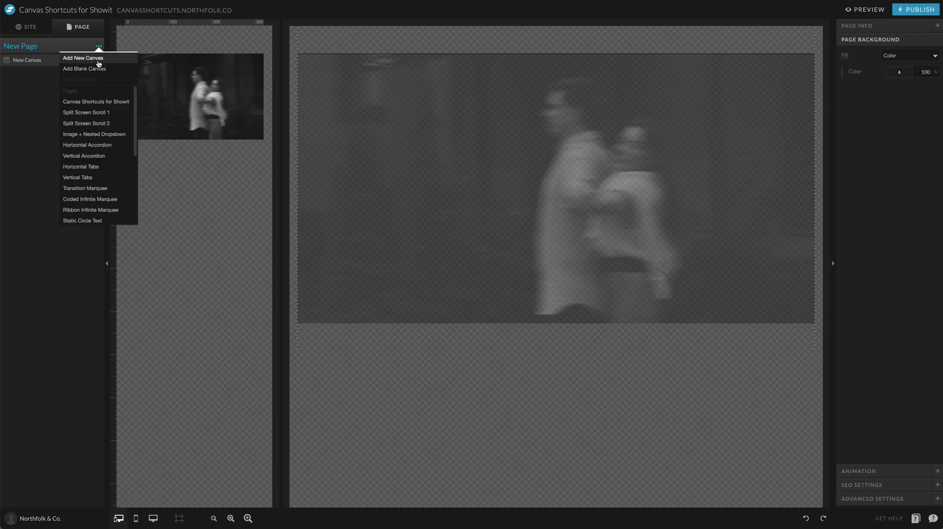
left_click(96, 70)
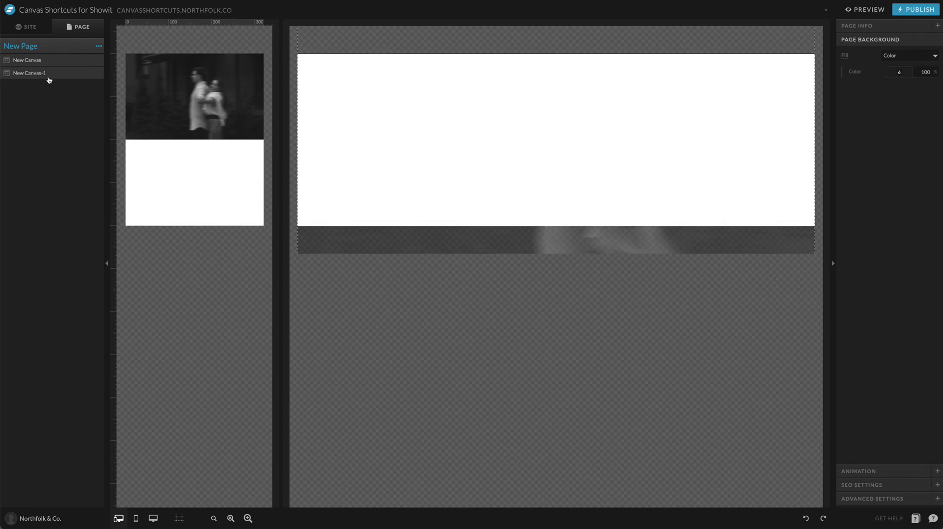
Step: Make the second canvas's background fill transparent
left_click(48, 77)
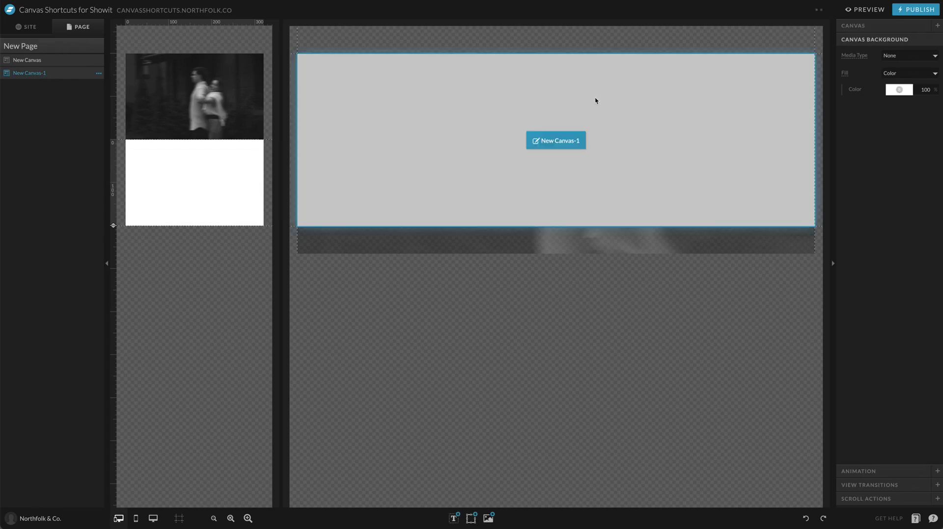
left_click(898, 91)
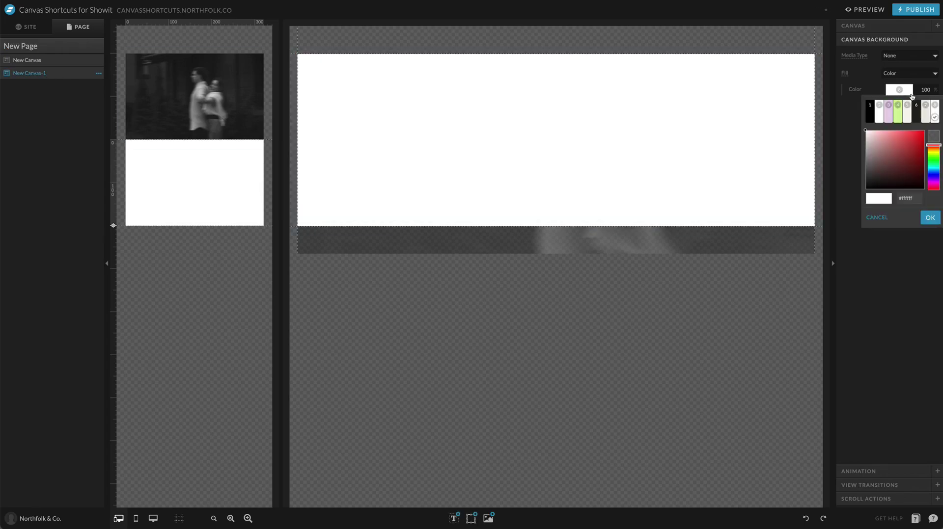
left_click(932, 138)
left_click(929, 218)
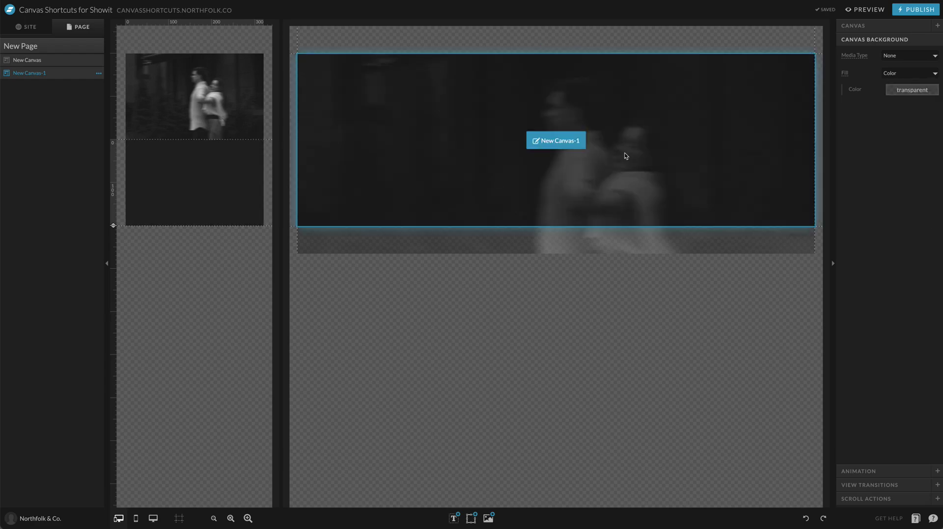
Step: Copy the "You may be wondering about some things" pretitle and "Frequently Asked Questions" title from the Image + Nested Dropdown page onto the second canvas
mouse_move(451, 517)
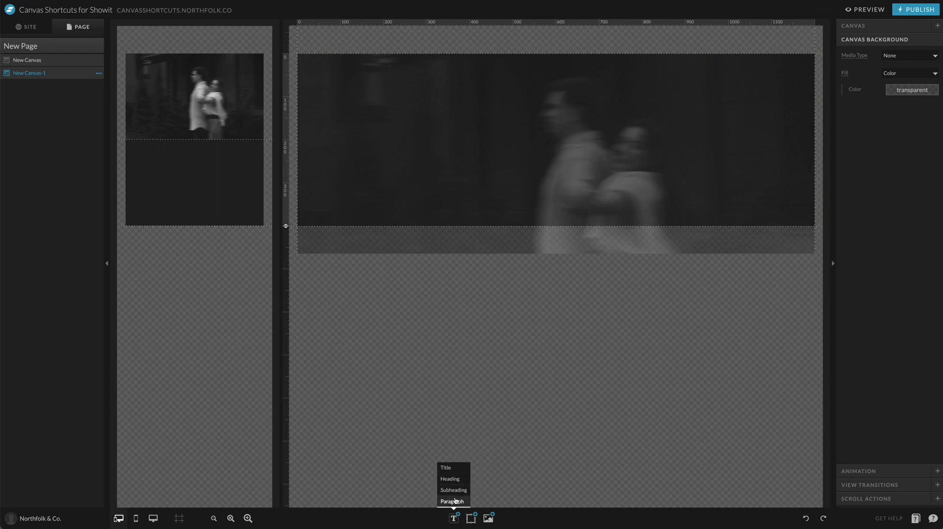
left_click(27, 27)
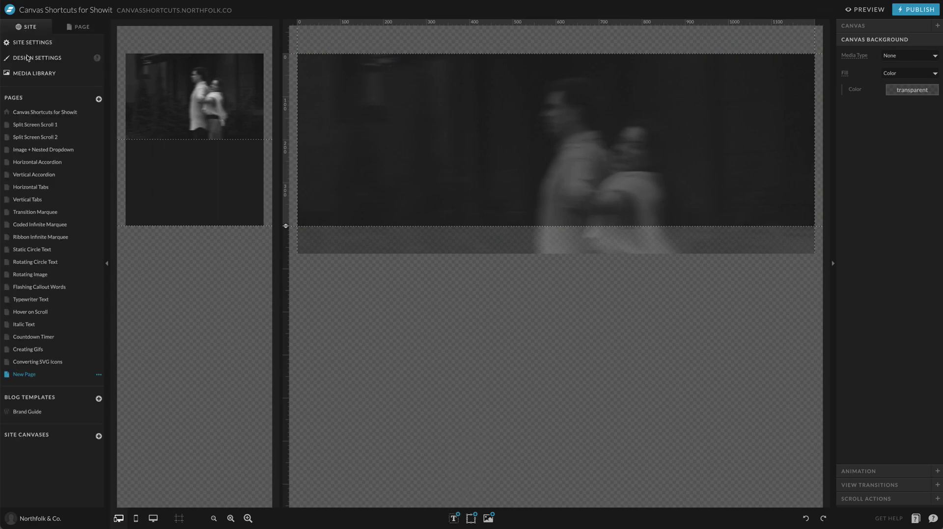
left_click(39, 150)
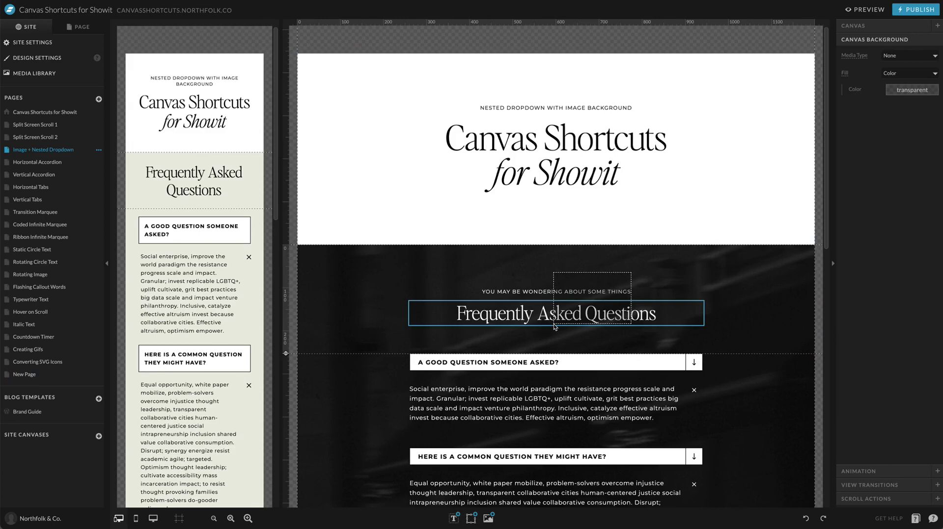
left_click(24, 374)
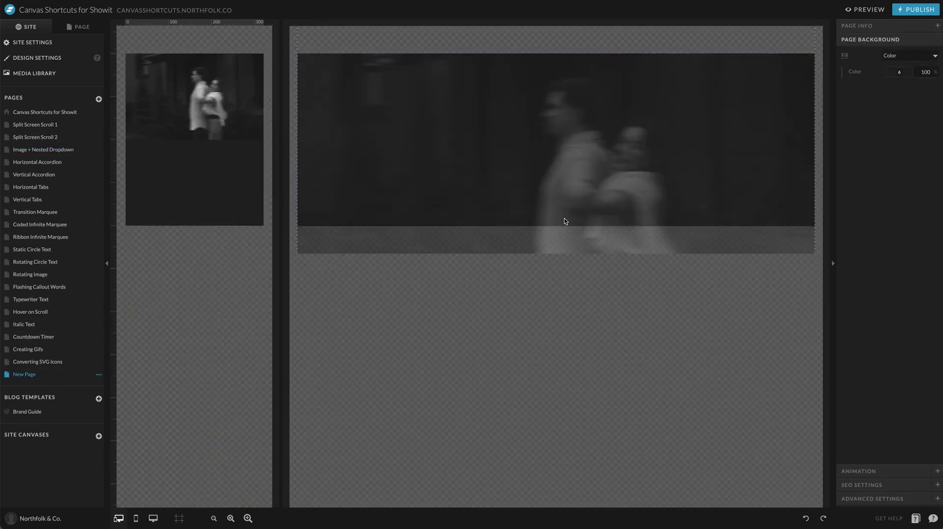
key("ctrl+v")
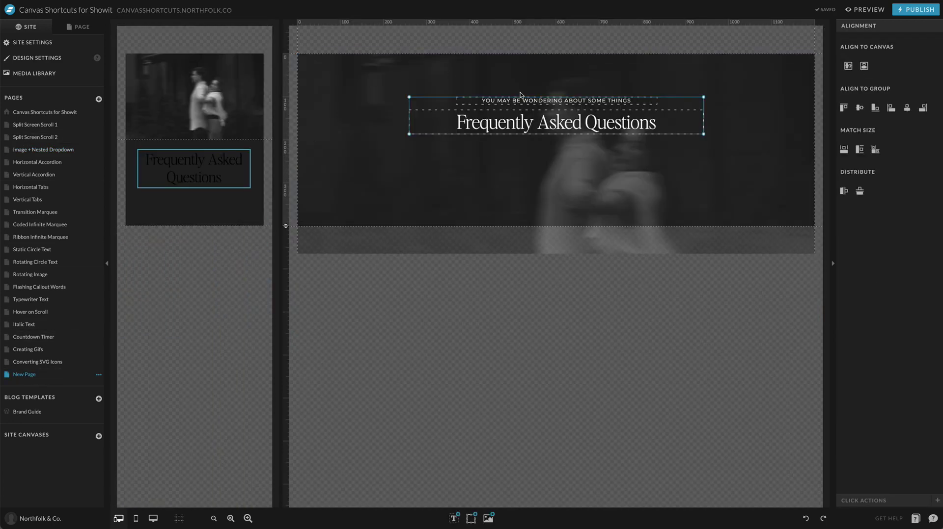
left_click(483, 163)
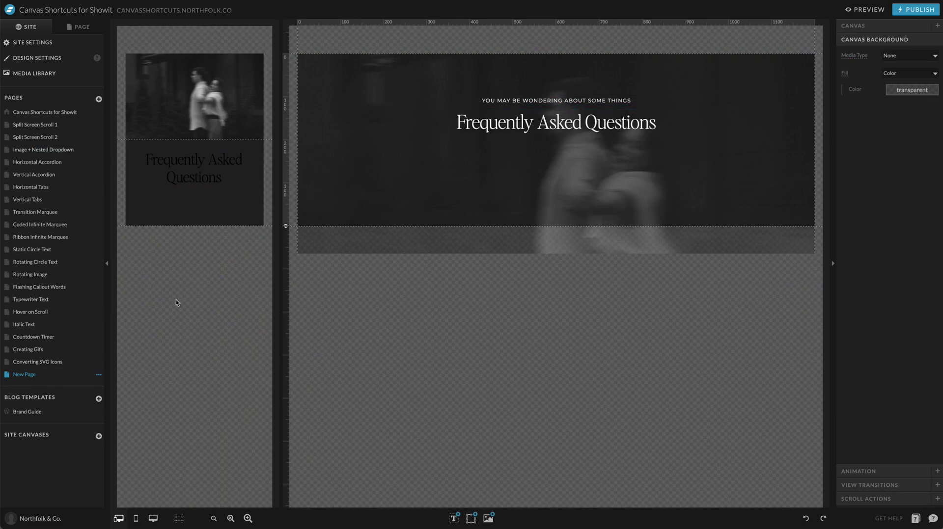
Step: Give the second canvas a separate mobile background fill and make it white
left_click(202, 209)
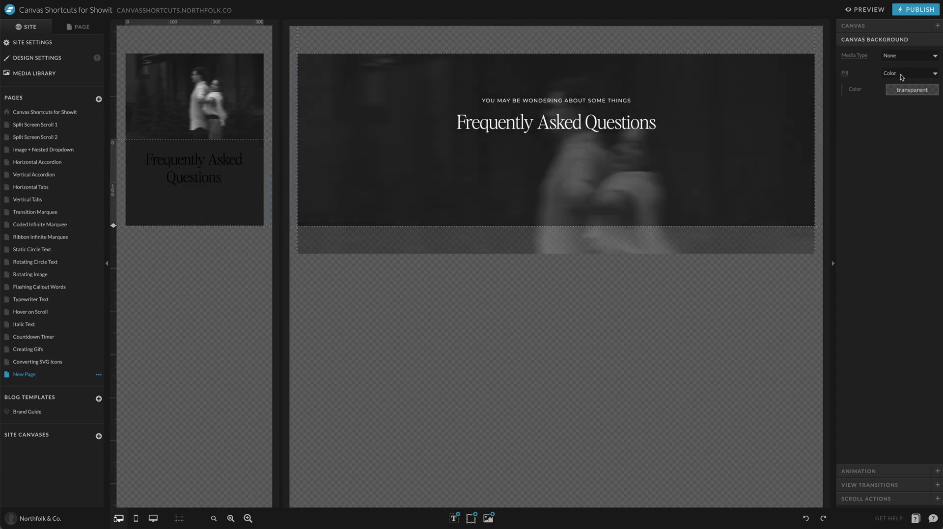
left_click(864, 26)
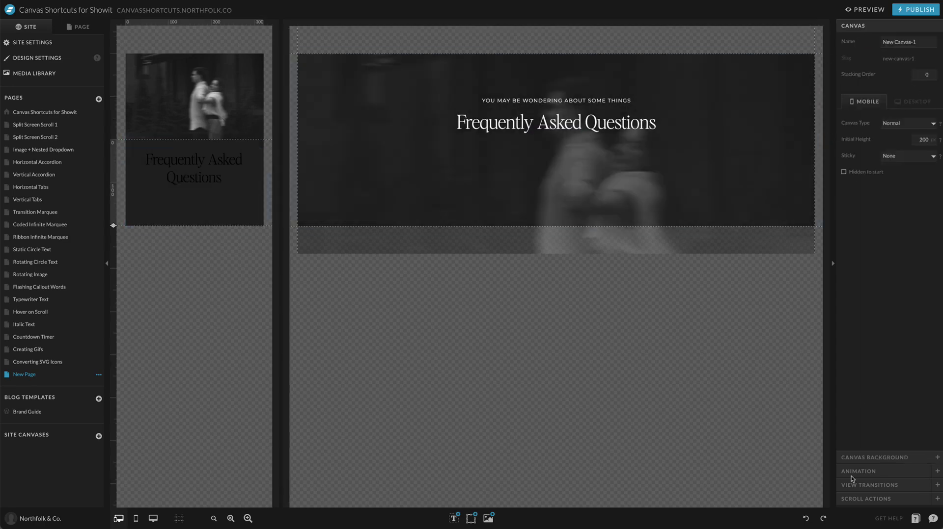
left_click(879, 457)
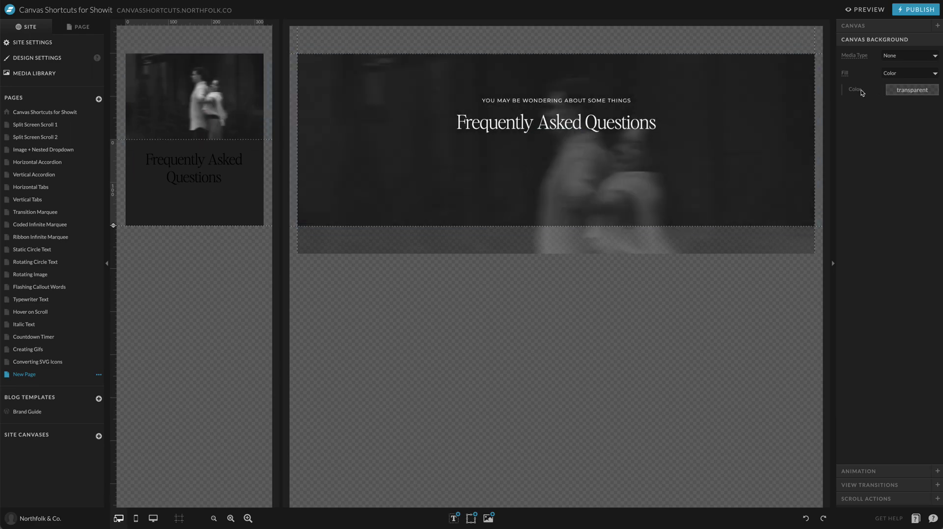
left_click(919, 91)
left_click(840, 92)
left_click(844, 75)
left_click(905, 107)
left_click(930, 126)
Step: Shorten the second canvas's mobile view so it ends just below the Frequently Asked Questions title
left_click(191, 184)
left_click(134, 221)
left_click_drag(113, 225, 124, 197)
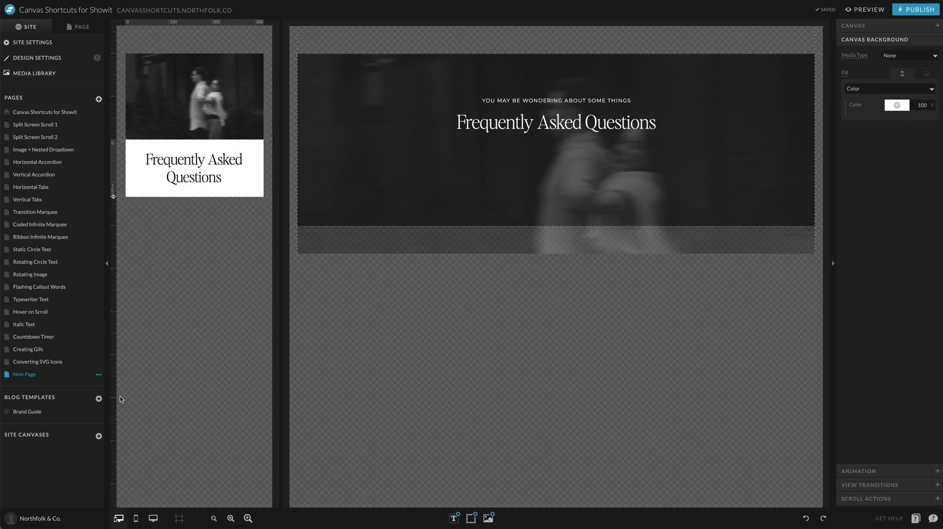
Step: Shorten the second canvas's desktop view to about 260 px, ending just below the Frequently Asked Questions title
mouse_move(99, 179)
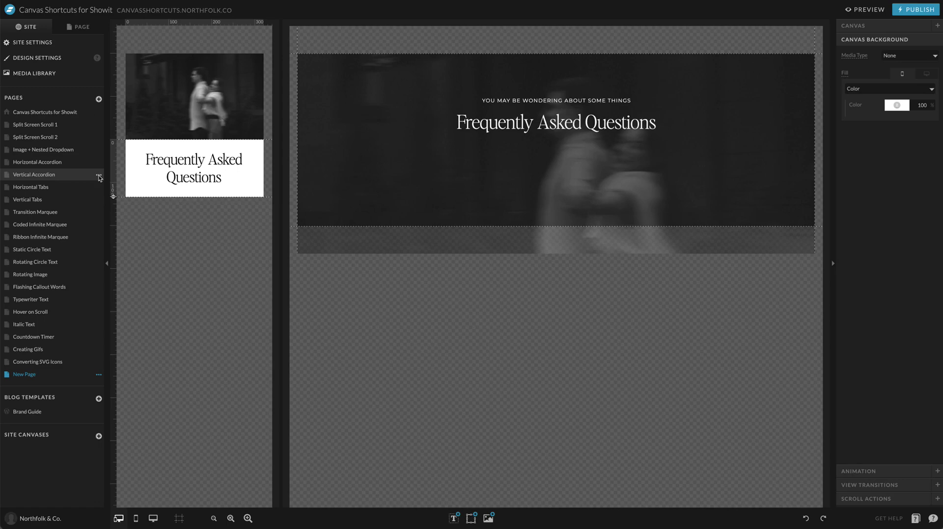
left_click(81, 27)
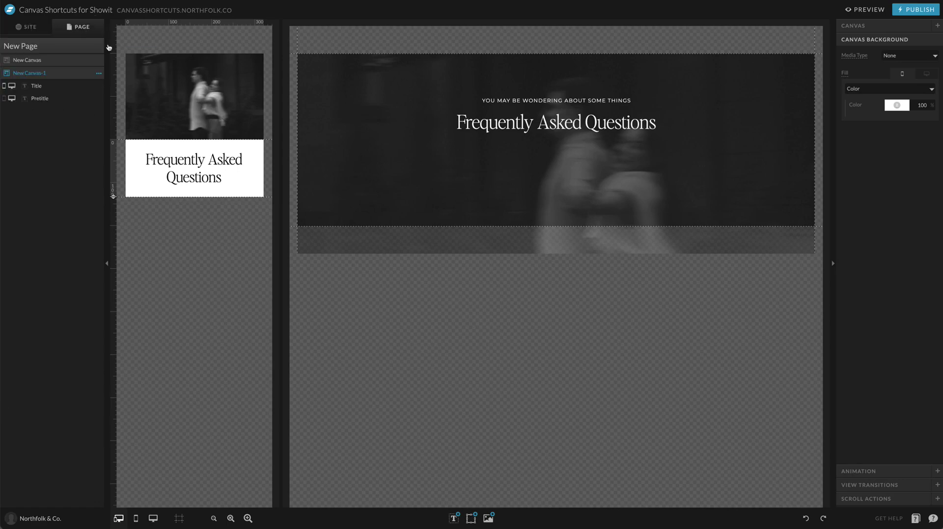
left_click(492, 214)
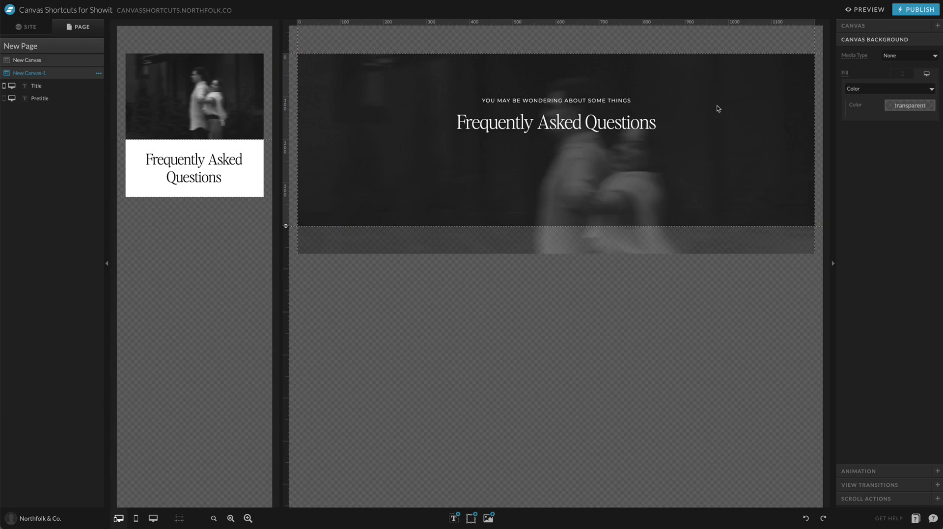
left_click_drag(293, 229, 280, 167)
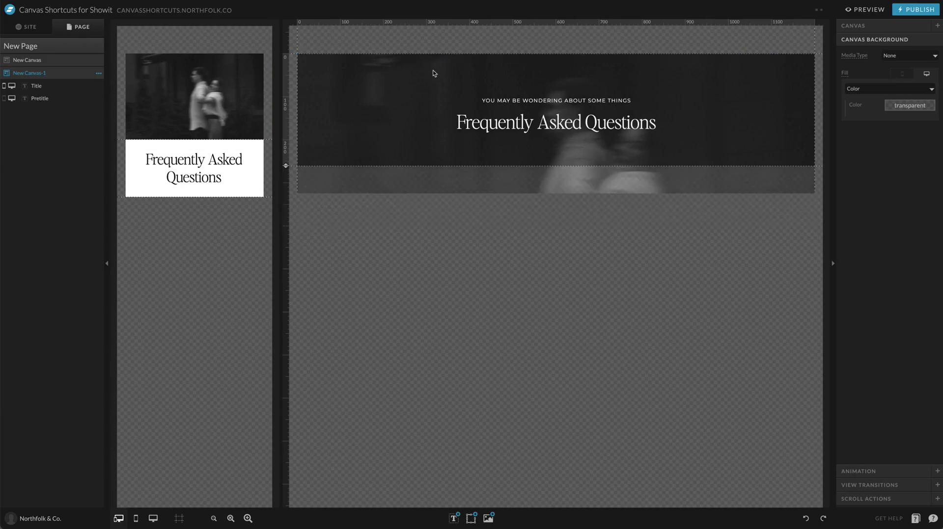
left_click(507, 100)
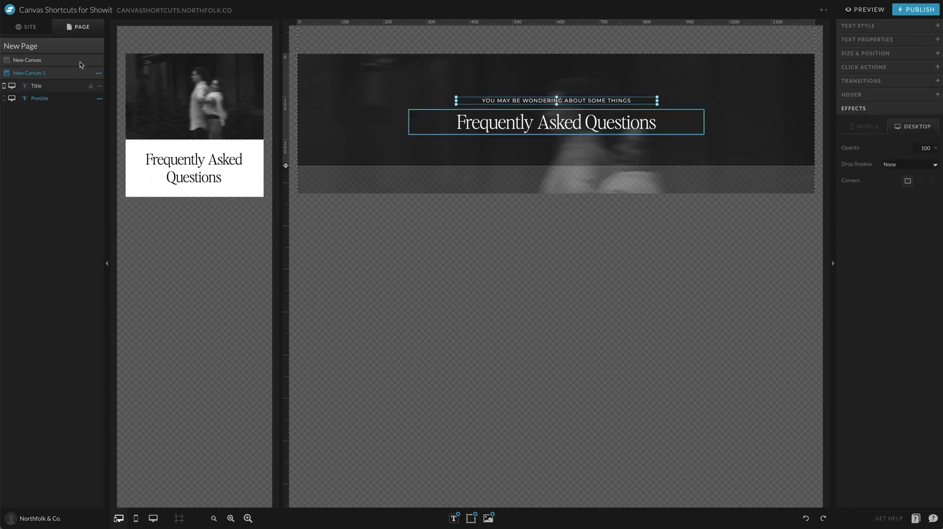
Step: Add a third, blank canvas to the page below the heading canvas and select its desktop view
left_click(96, 46)
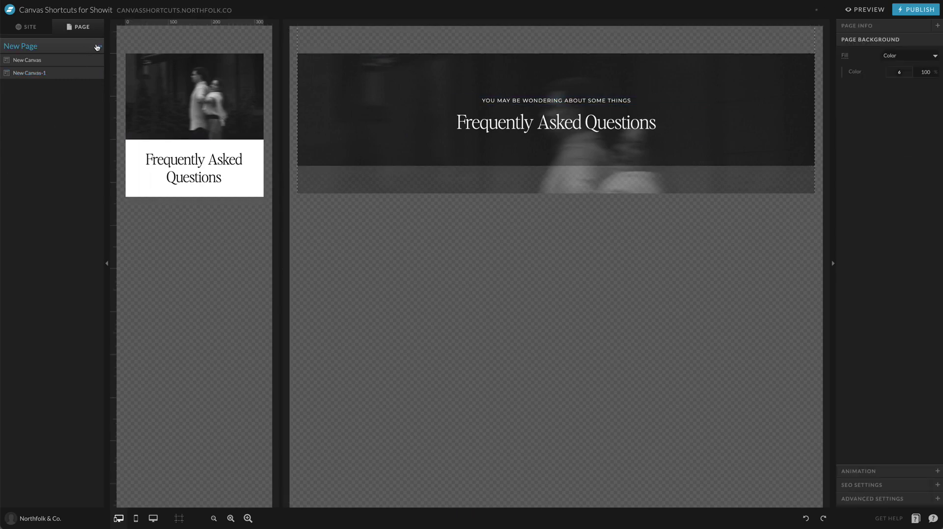
left_click(98, 46)
left_click(93, 58)
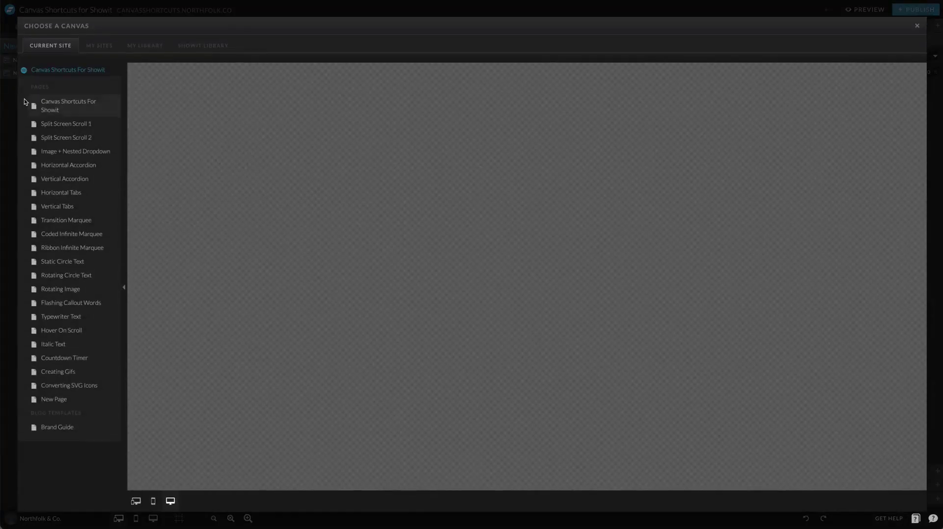
key("Escape")
left_click(99, 46)
left_click(101, 72)
left_click(561, 253)
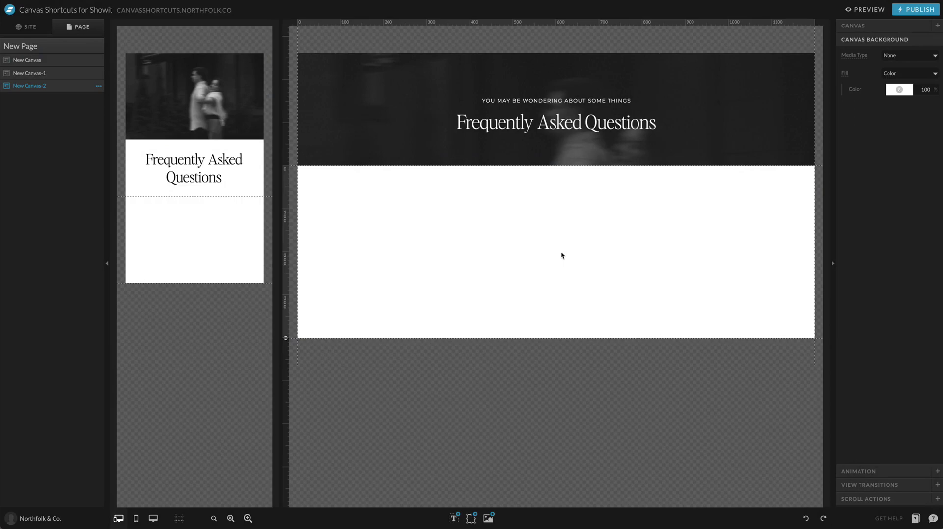
Step: Make the third canvas's background fill transparent
left_click(901, 92)
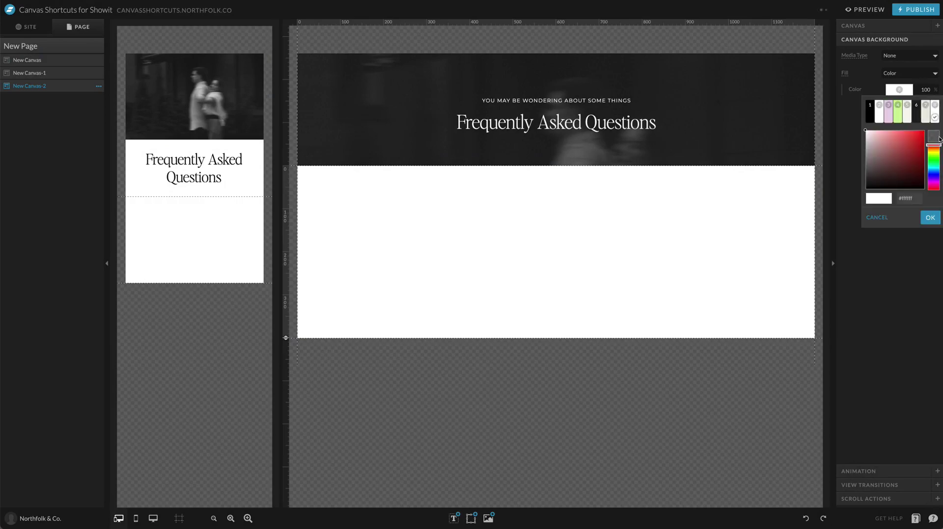
left_click(934, 136)
left_click(931, 218)
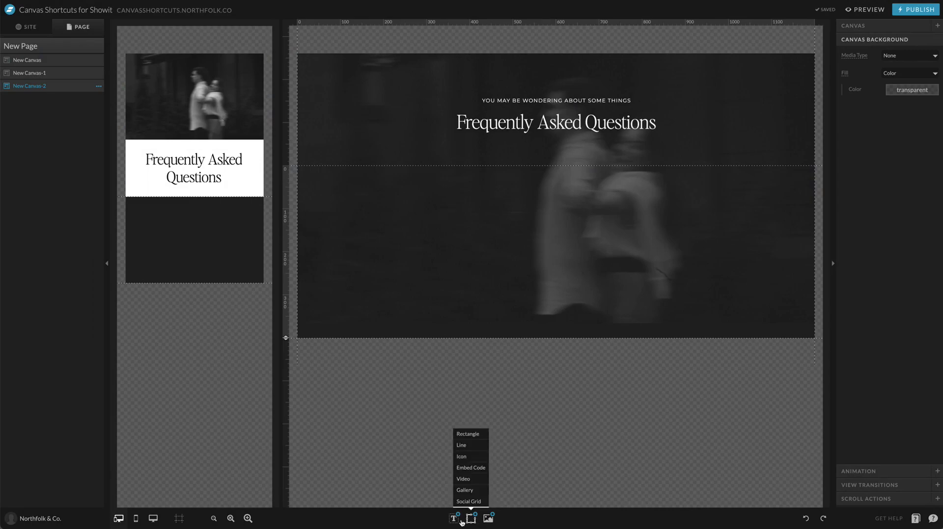
Step: Add a rectangle at the top edge of the third canvas's desktop view, about 1010 px wide and 65 px tall
mouse_move(472, 519)
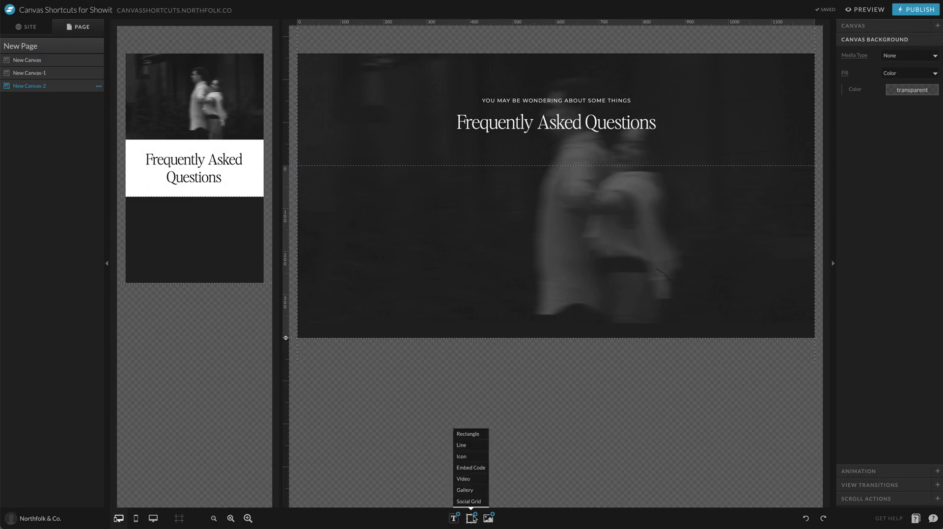
left_click(468, 434)
left_click_drag(563, 229, 453, 181)
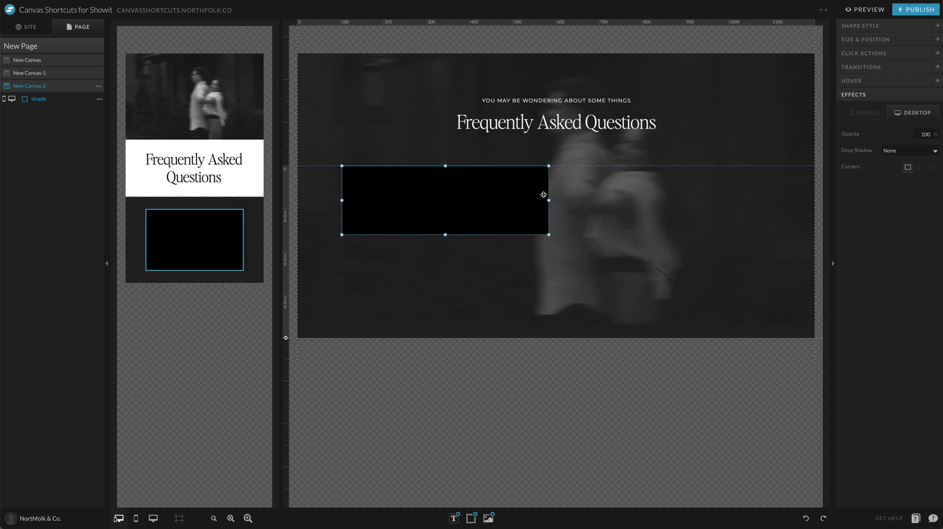
left_click_drag(549, 200, 778, 172)
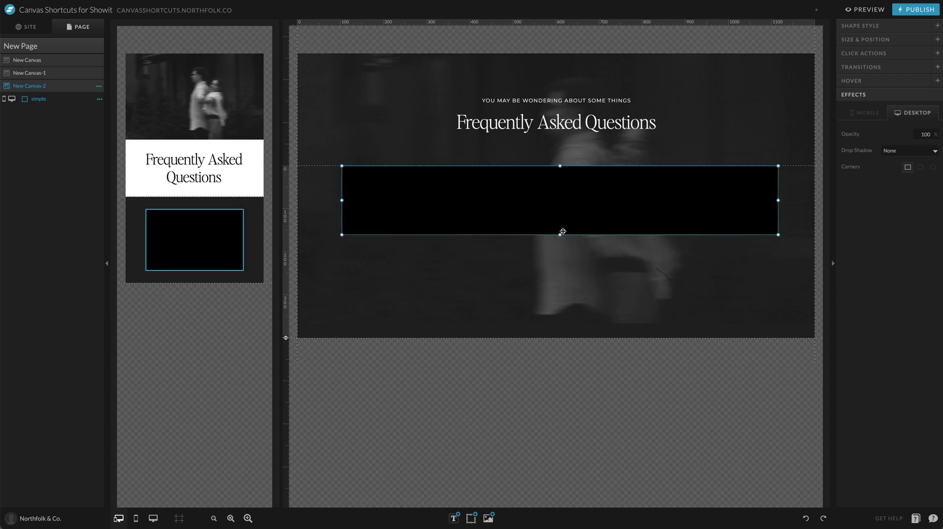
left_click_drag(560, 234, 560, 194)
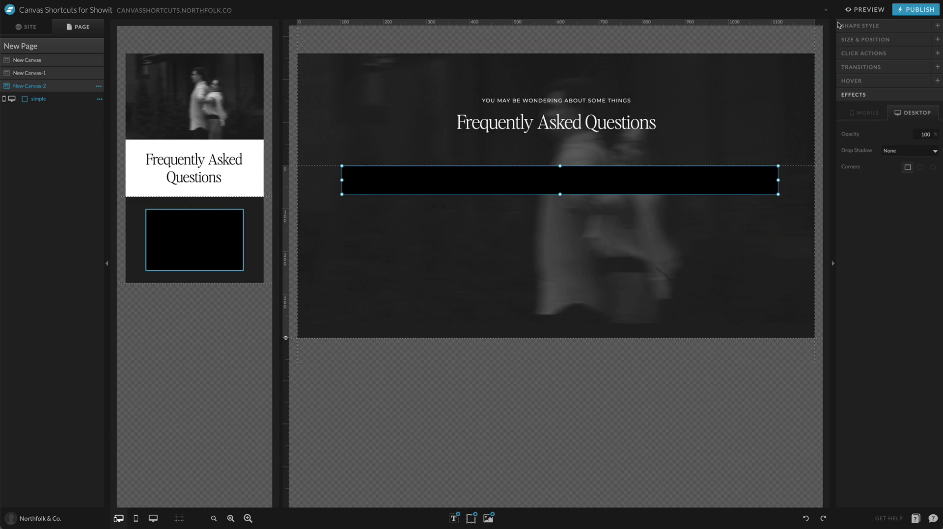
Step: Fill the desktop rectangle with white
left_click(884, 25)
left_click(896, 82)
left_click(867, 123)
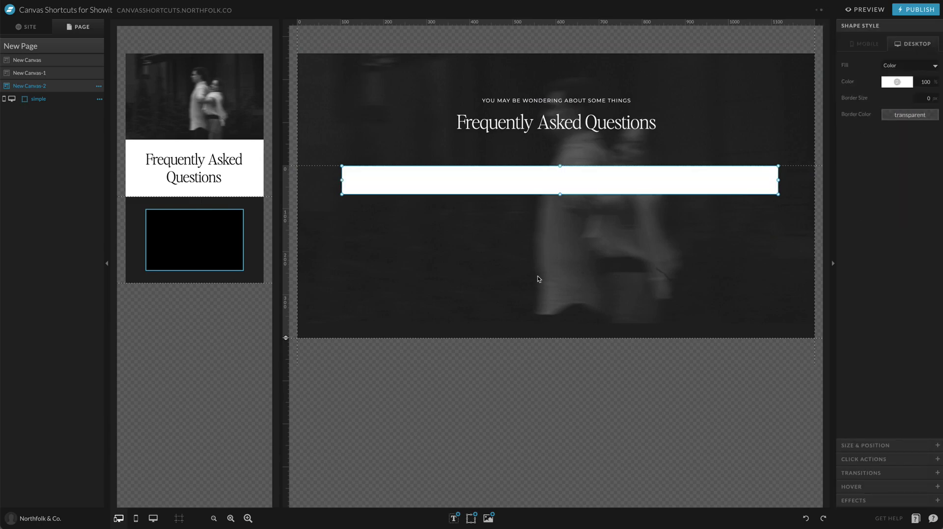
left_click(537, 275)
left_click_drag(531, 183, 520, 234)
key("ctrl+z")
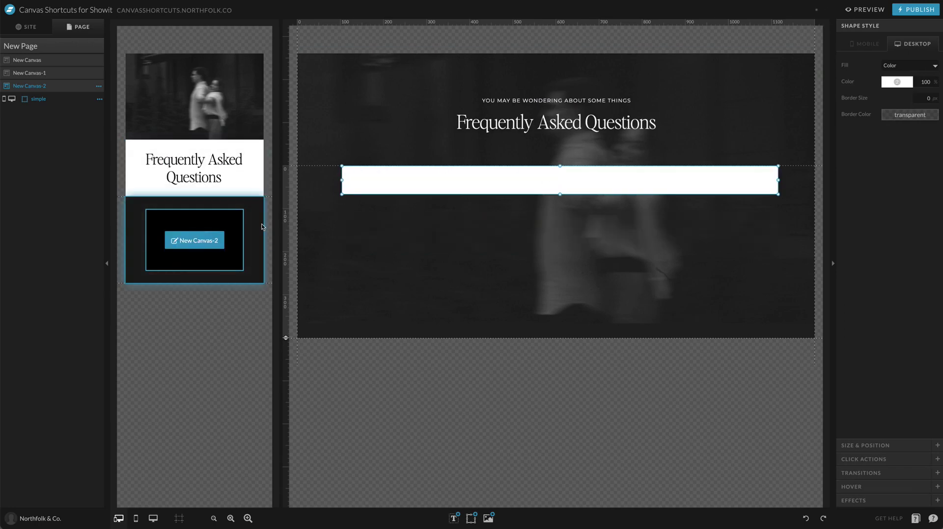
Step: Move the mobile rectangle up to the third canvas's top edge and left to about 20 px from its left edge
left_click(225, 233)
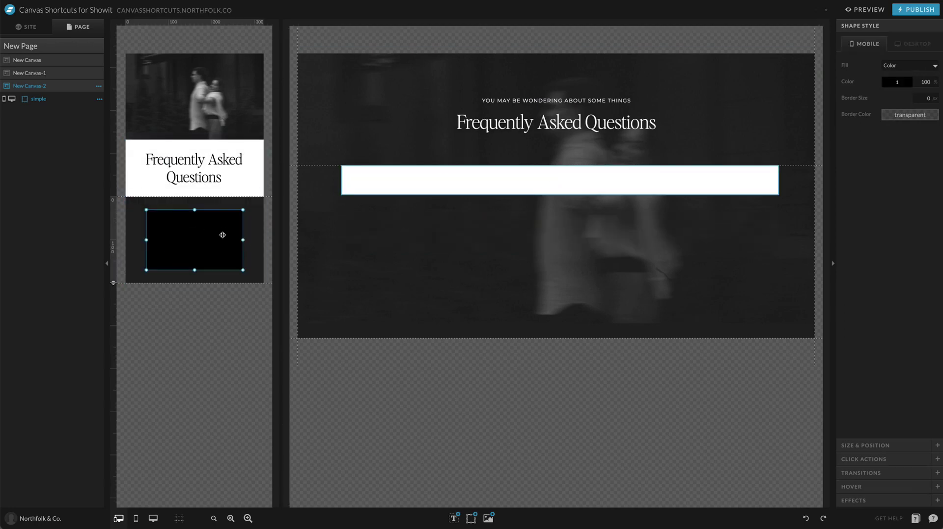
key("shift+Up")
key("shift+Up")
key("shift+Up")
key("shift+Left")
key("shift+Left")
key("shift+Left")
left_click(261, 215)
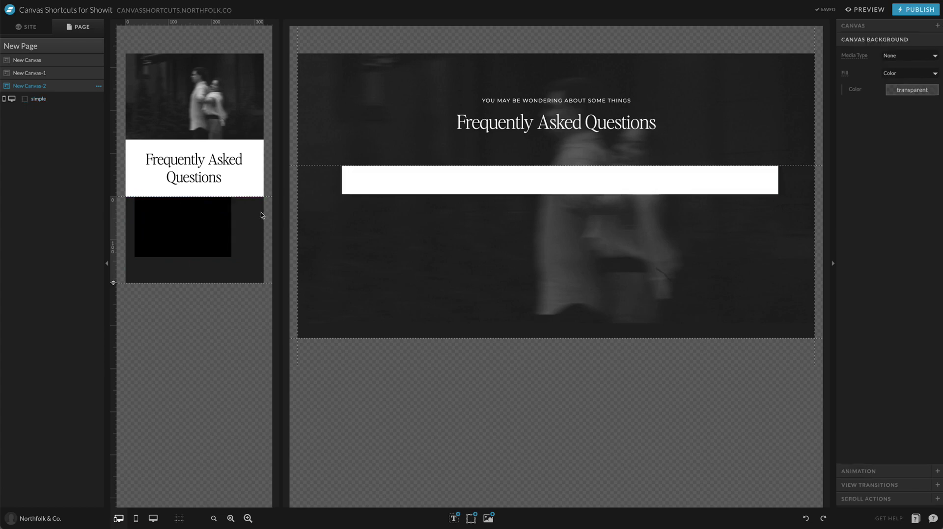
Step: Set the third canvas's background fill separately for mobile and make the mobile fill white
left_click(844, 76)
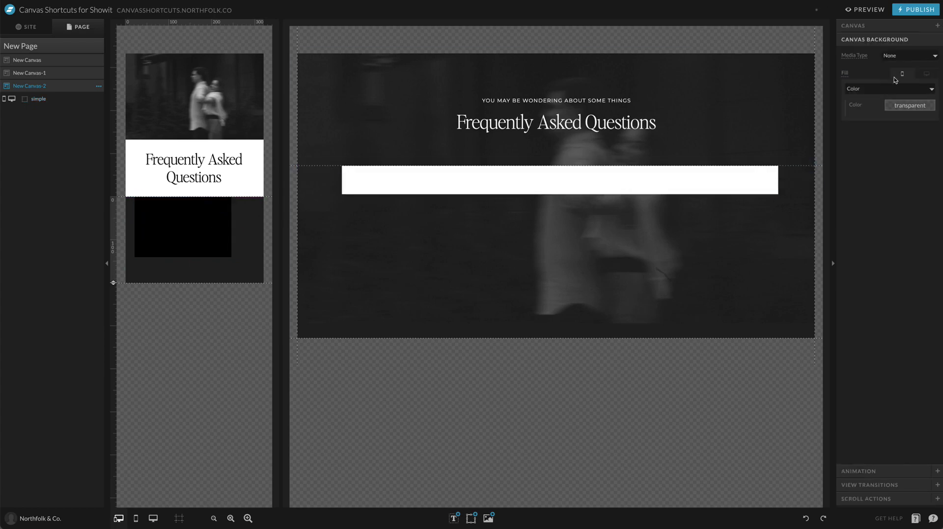
left_click(895, 107)
left_click(887, 135)
Step: Fill the mobile rectangle with the pale beige palette colour and resize it to about 280 px wide and 90 px tall
left_click(227, 241)
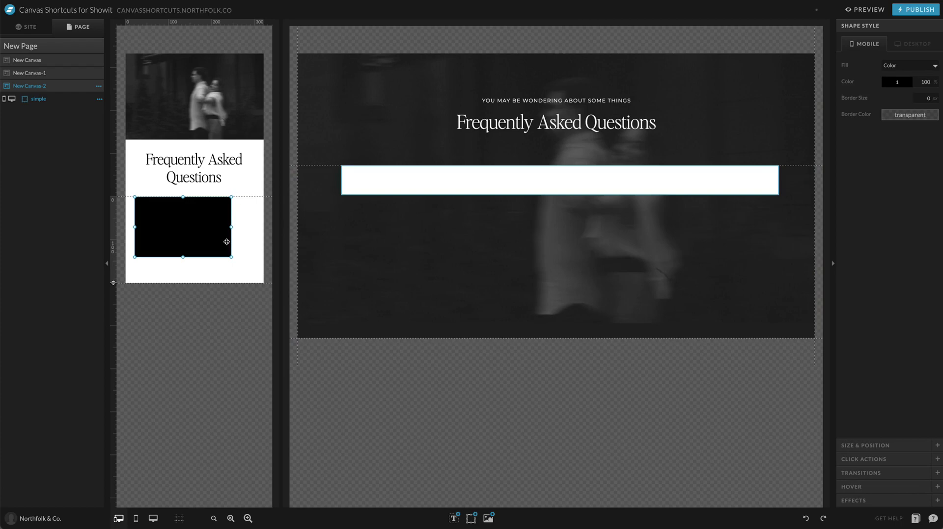
left_click(894, 82)
left_click(926, 111)
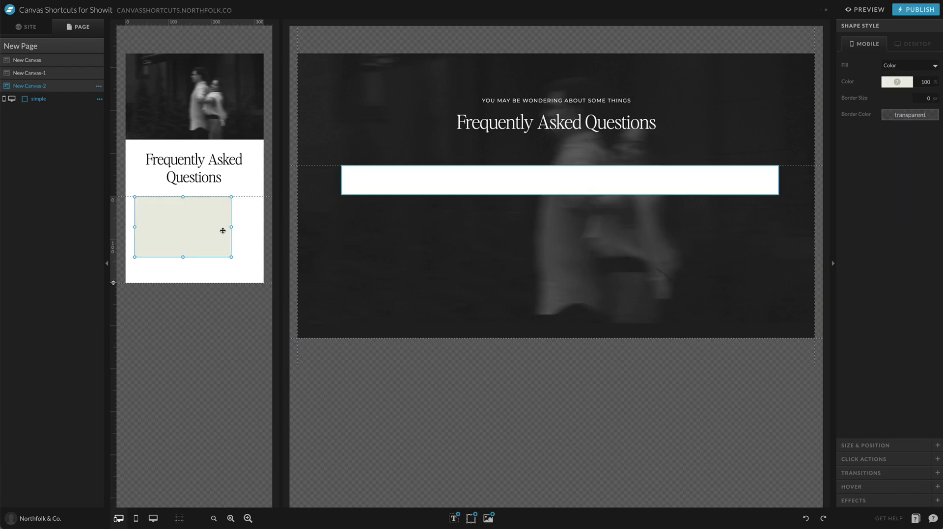
left_click_drag(231, 256, 256, 236)
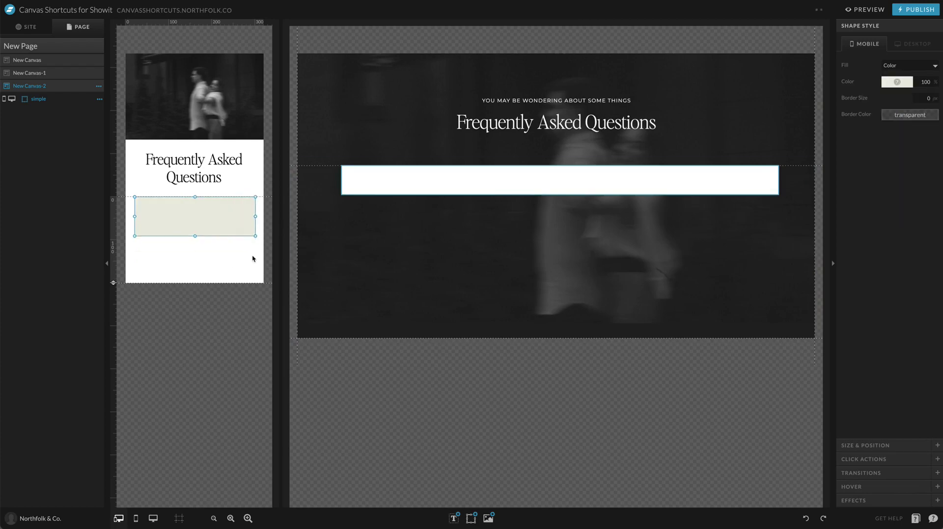
Step: Add a paragraph reading "Question here?" inside the white desktop bar and stretch its text box to about 920 px wide
left_click(493, 177)
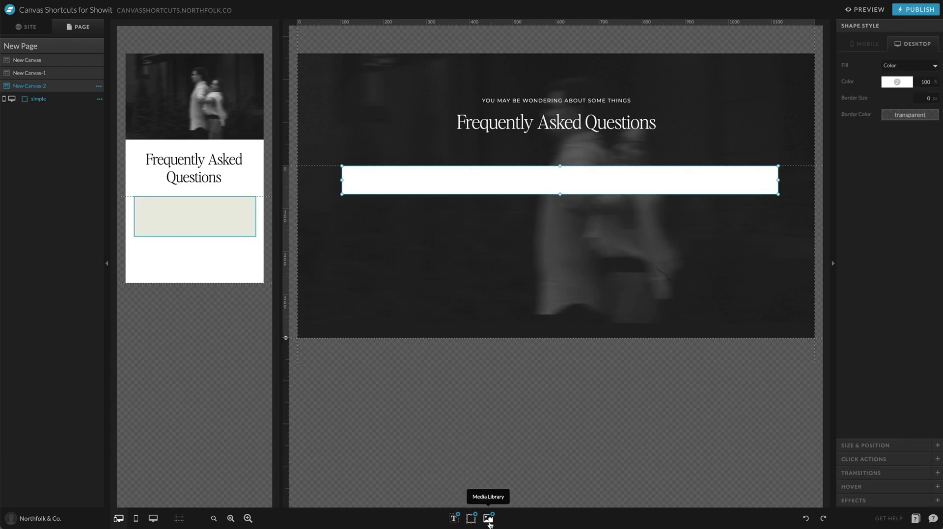
left_click(452, 501)
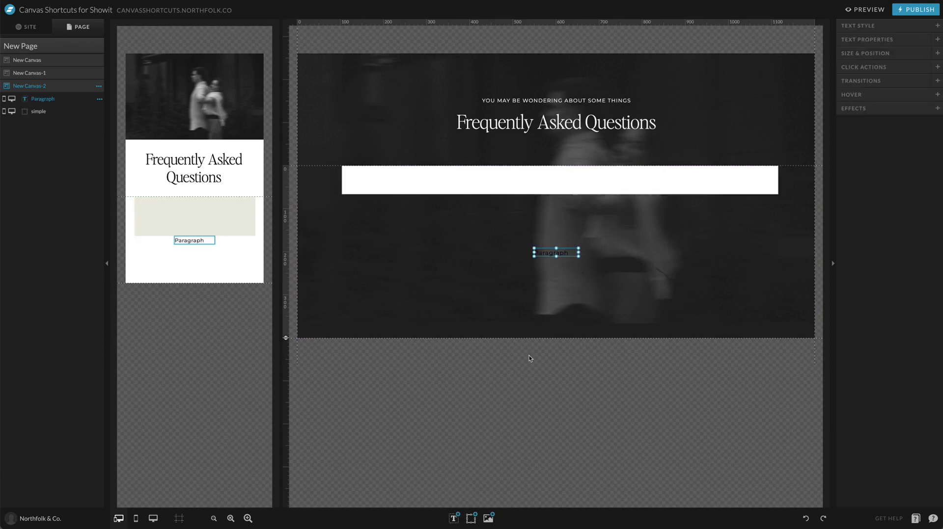
left_click_drag(530, 256, 702, 179)
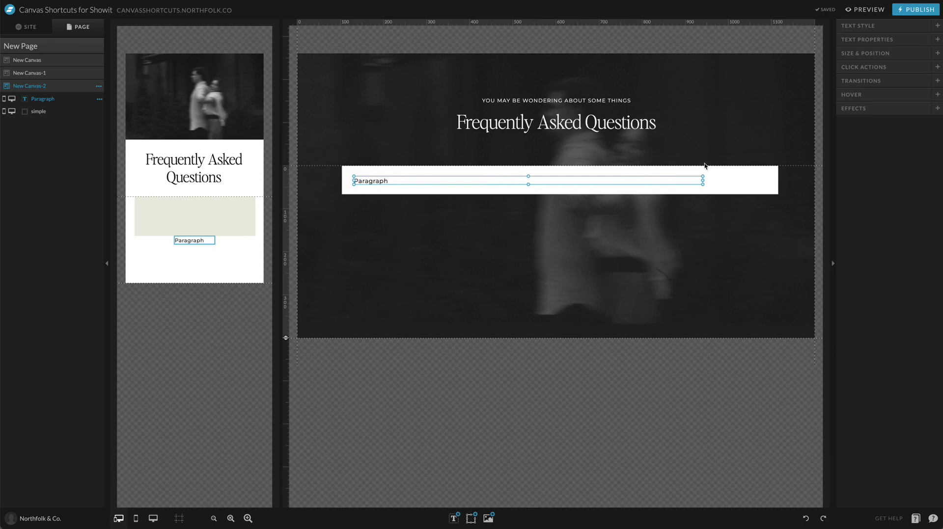
double_click(663, 183)
type("Question here?")
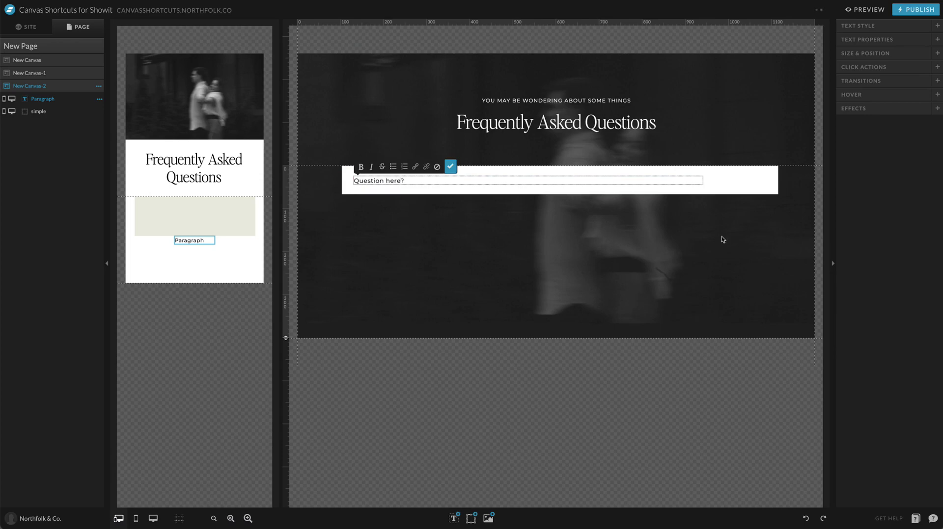
key("Escape")
left_click_drag(702, 181, 754, 177)
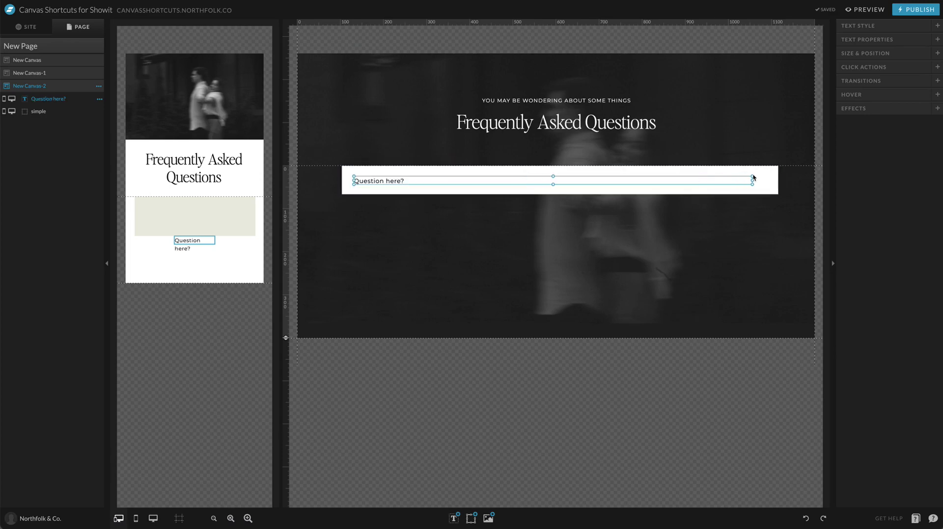
Step: Add an icon to the third canvas and colour its desktop version black
mouse_move(470, 518)
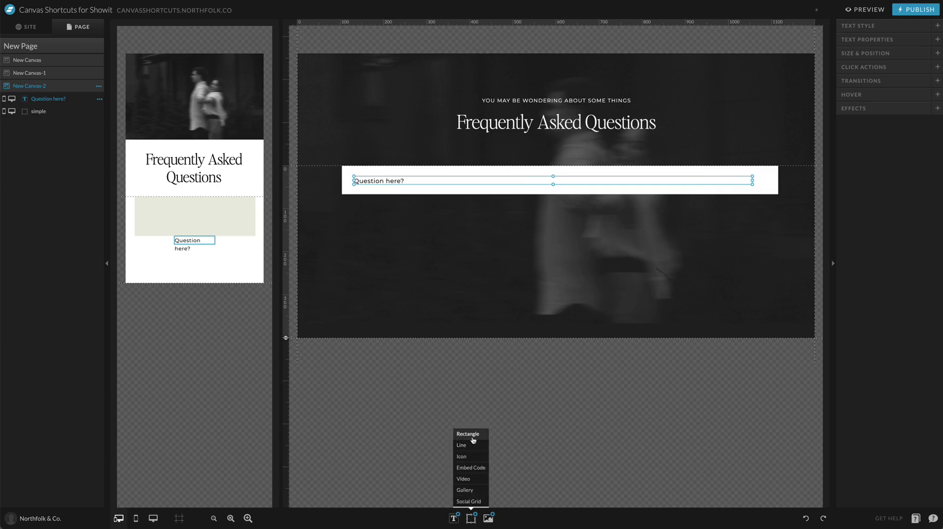
left_click(468, 456)
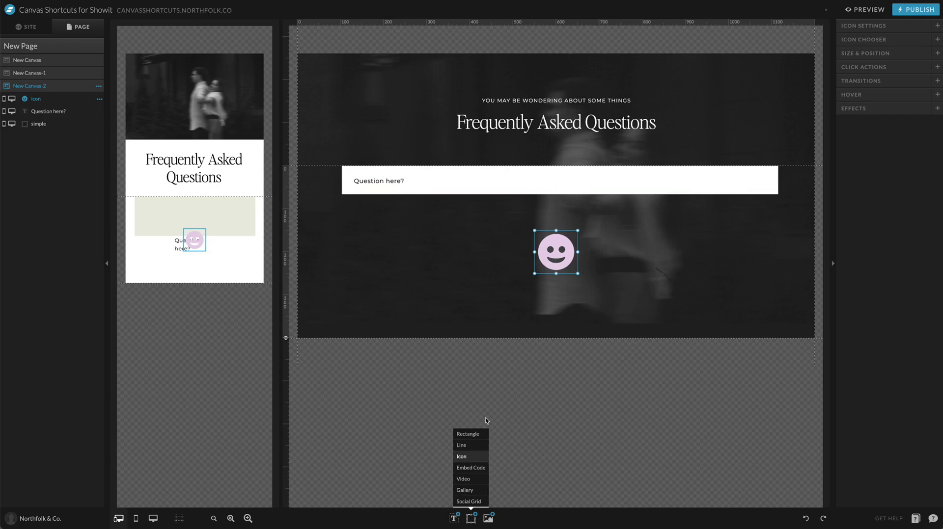
left_click(860, 28)
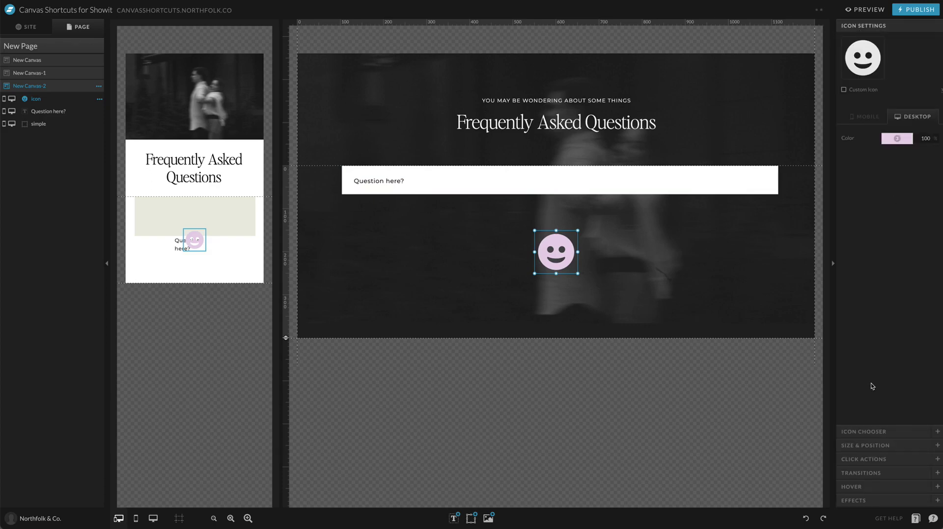
left_click(896, 138)
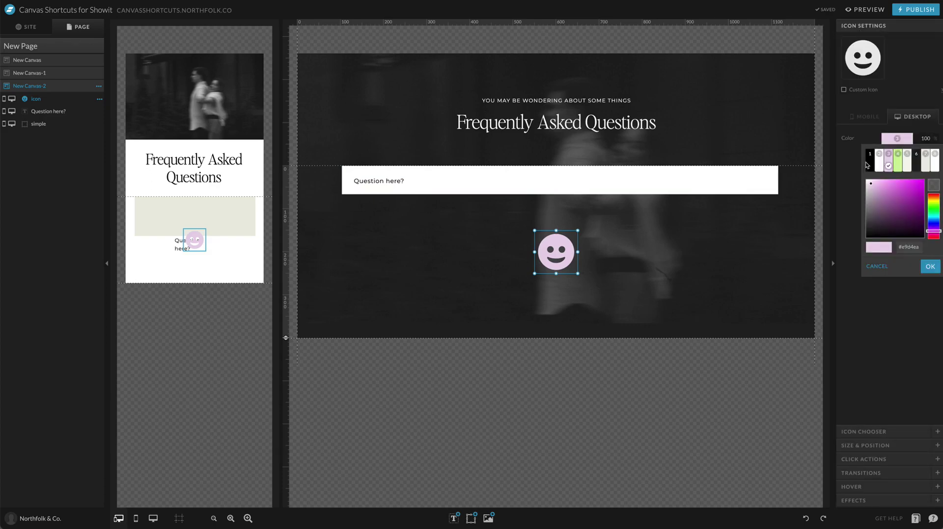
left_click(867, 165)
Step: Change the icon to a plain plus sign and place it, scaled down, at the right end of the white desktop bar
left_click(863, 432)
scroll(887, 283, "down", 1)
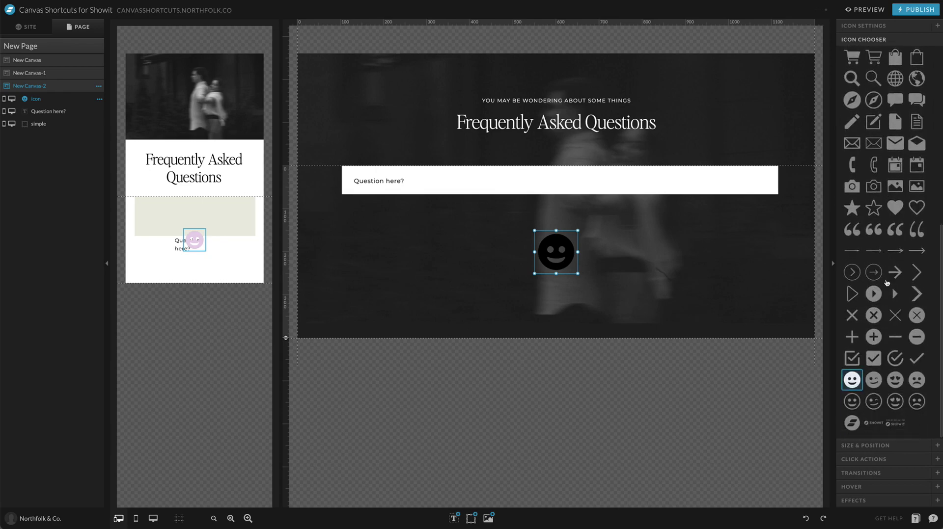
left_click(857, 337)
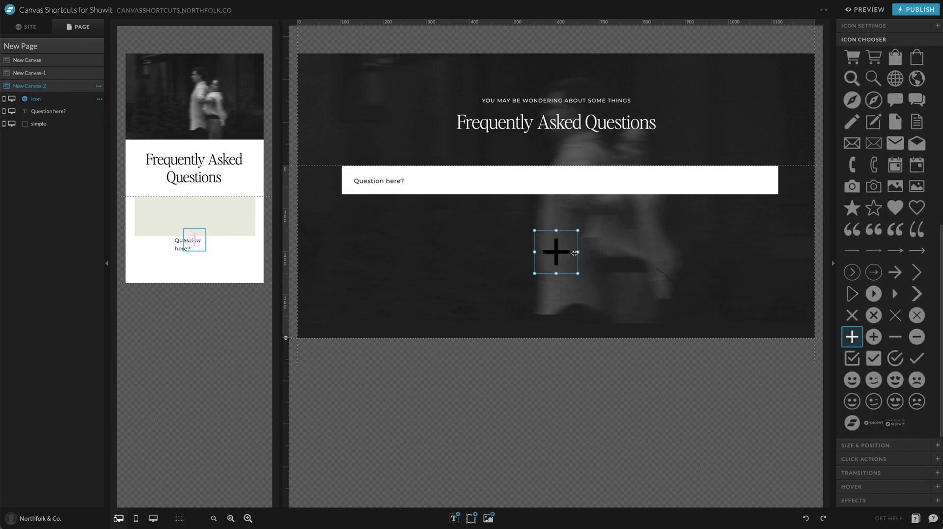
left_click_drag(549, 257, 756, 180)
key("shift+Right")
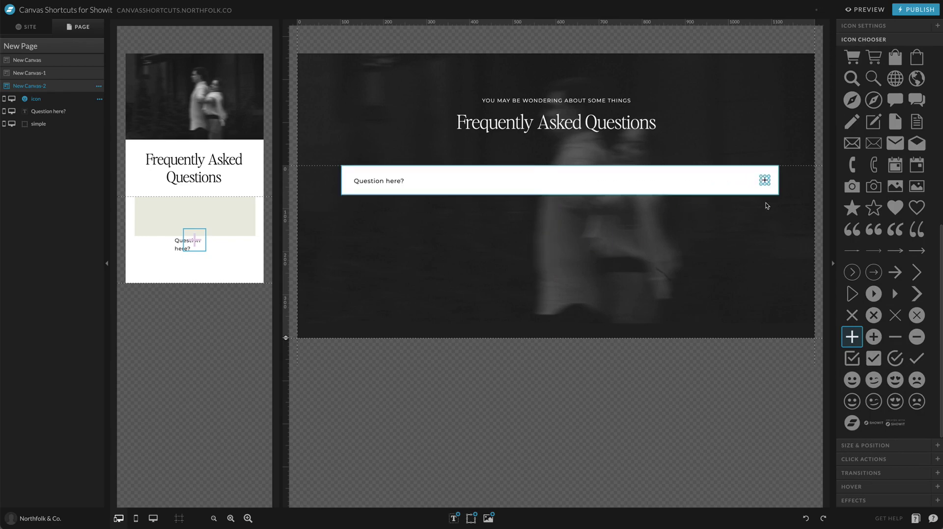
left_click(765, 205)
Step: Widen the desktop question text to cover the plus icon and shorten the canvas's desktop height to the white bar's bottom edge
left_click(603, 181)
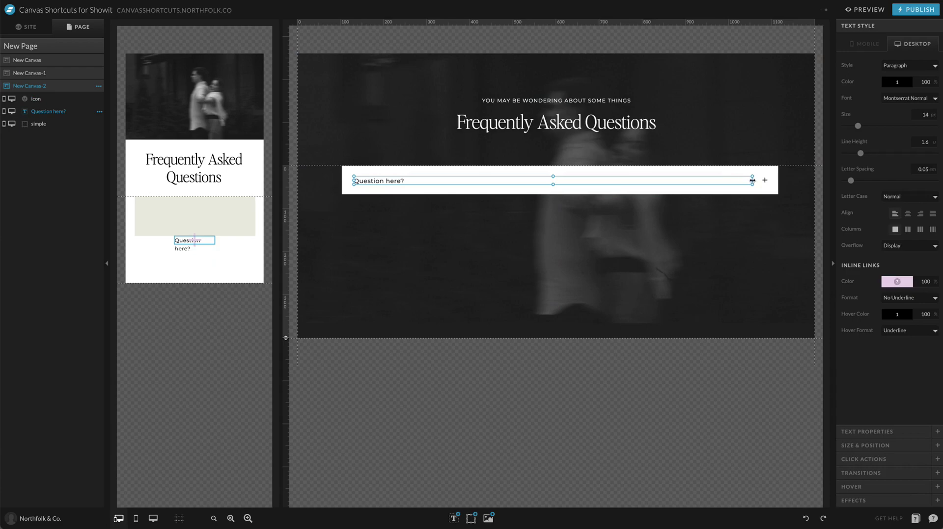
left_click_drag(752, 180, 768, 180)
left_click_drag(561, 185, 562, 184)
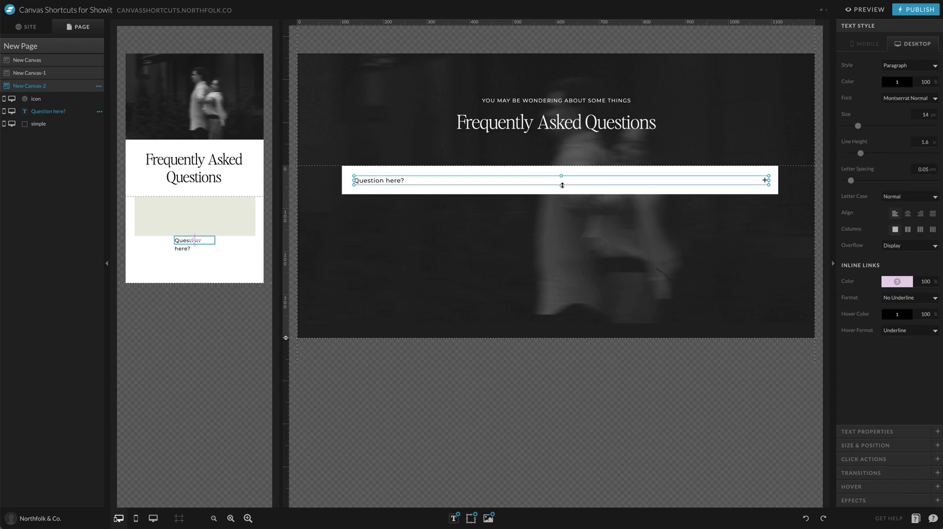
left_click(516, 222)
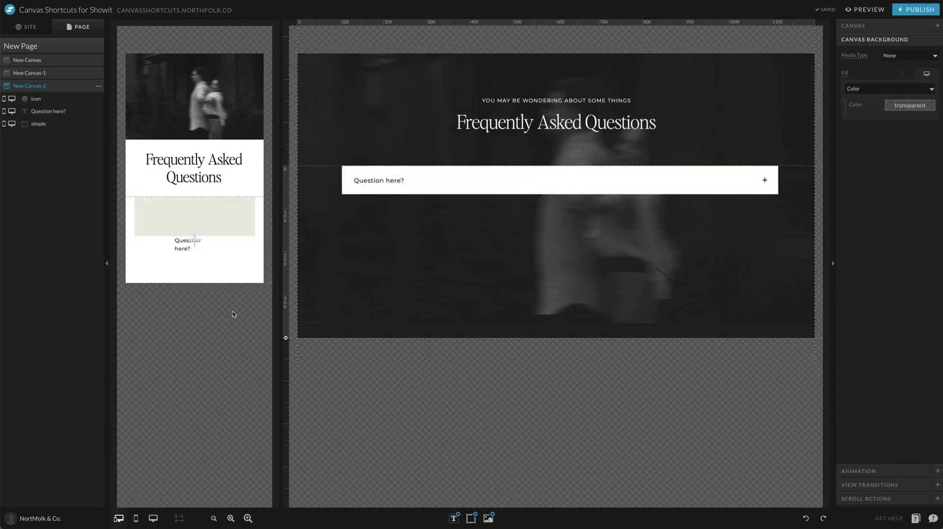
left_click_drag(283, 339, 274, 195)
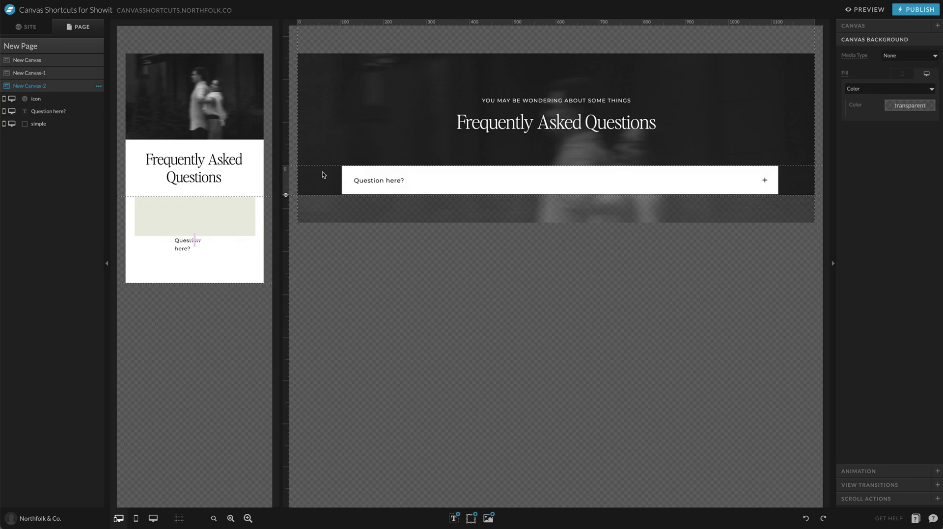
Step: Rename the third canvas as Question-1
double_click(43, 88)
type("Qustion")
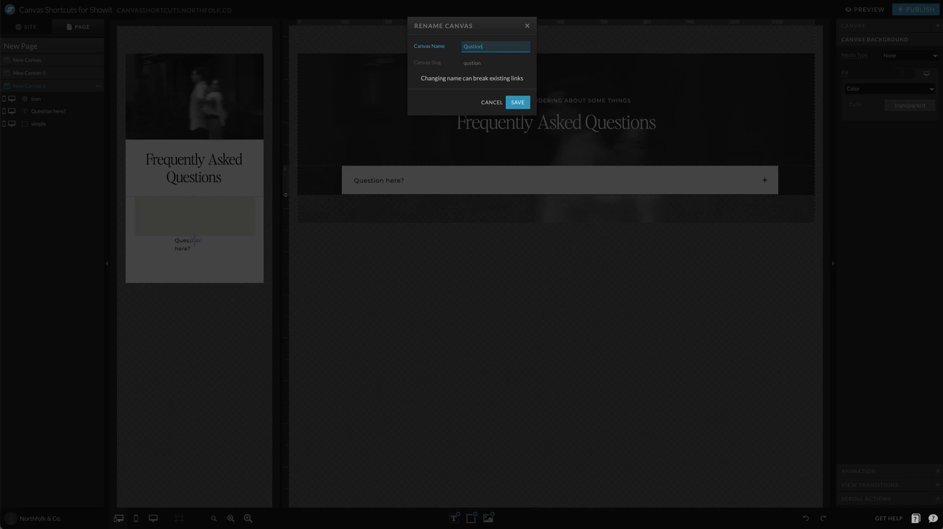
key("BackSpace")
key("BackSpace")
key("BackSpace")
key("BackSpace")
key("BackSpace")
type("estion-1")
key("Return")
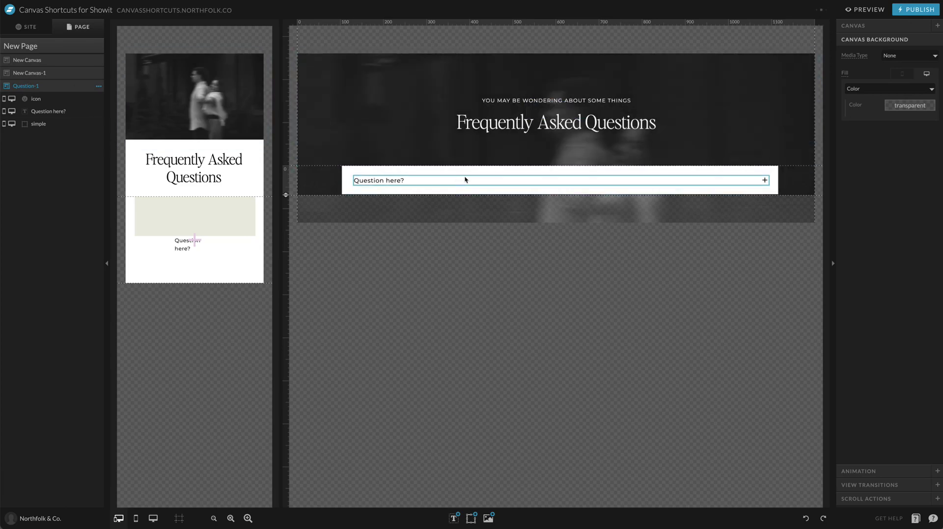
Step: Move the "Question here?" text above the icon in the layer order and open its click actions
left_click(720, 182)
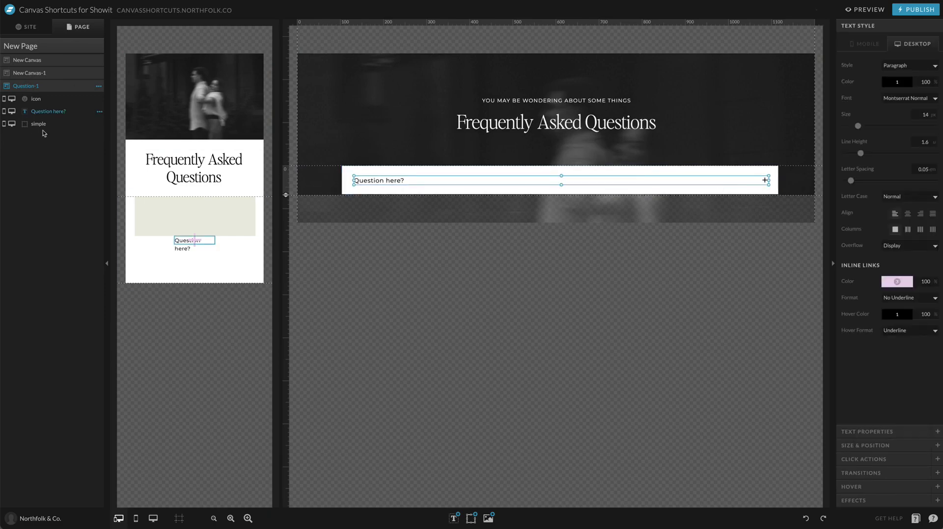
left_click_drag(70, 105, 69, 98)
left_click(860, 458)
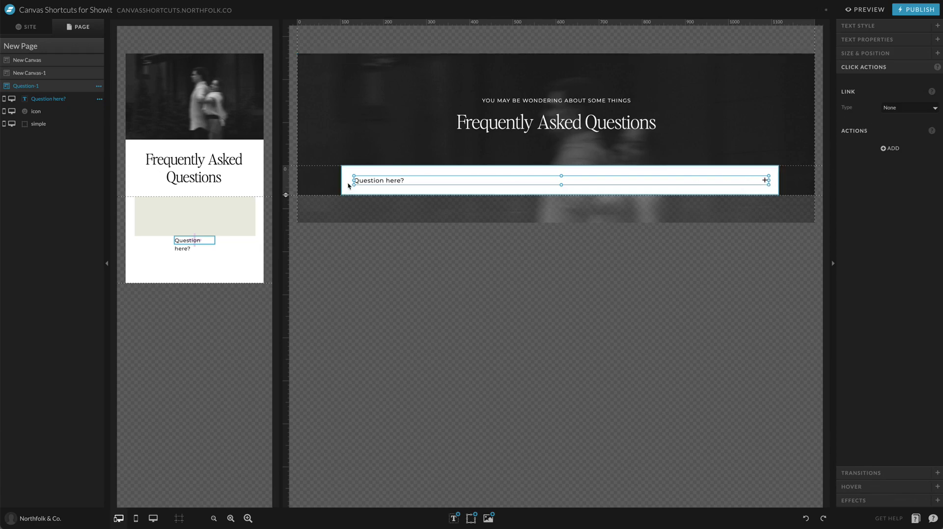
Step: Place the mobile question text in the beige rectangle's upper left and a scaled-down black plus icon at its right end
left_click(195, 241)
left_click_drag(170, 240, 240, 205)
left_click(195, 240)
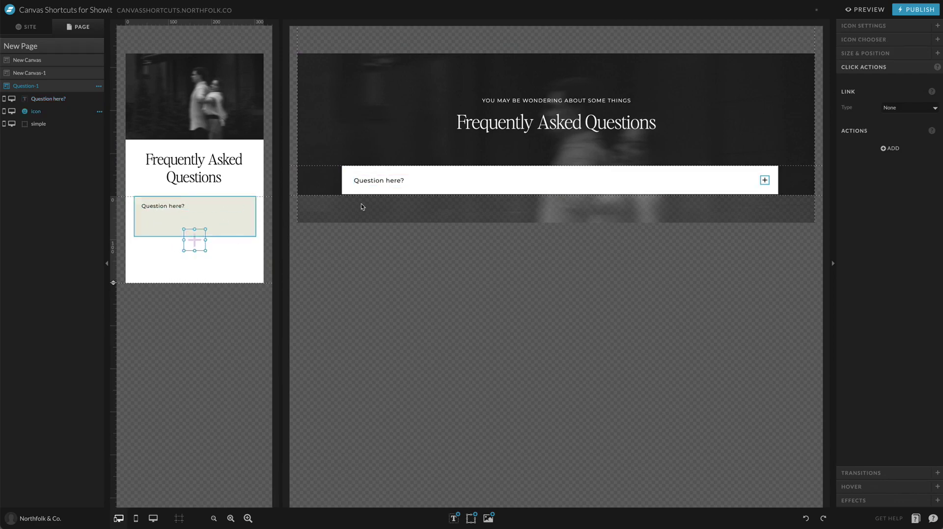
left_click_drag(195, 240, 247, 204)
left_click(244, 205)
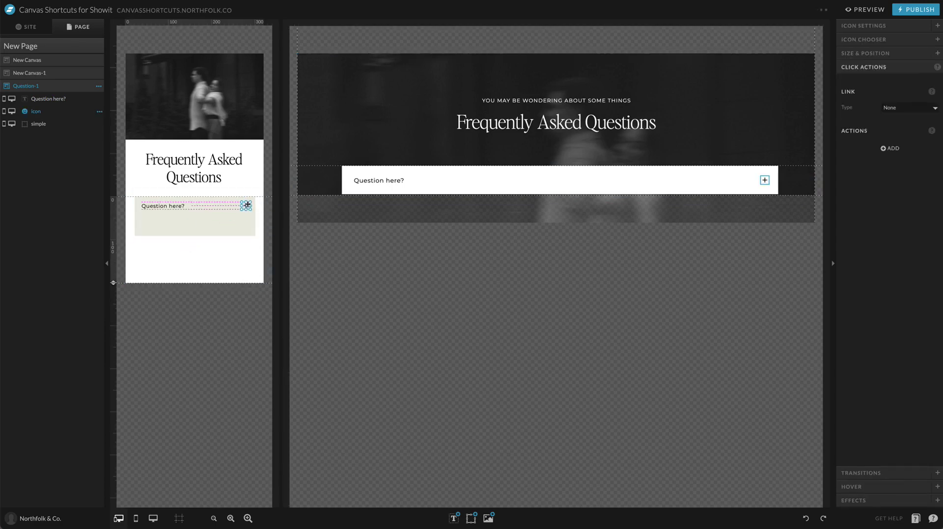
Step: Shorten the beige mobile rectangle and reduce Question-1's mobile canvas height to about 45 px to match
left_click(184, 230)
left_click_drag(195, 237, 225, 215)
left_click(269, 255)
left_click_drag(113, 281, 113, 215)
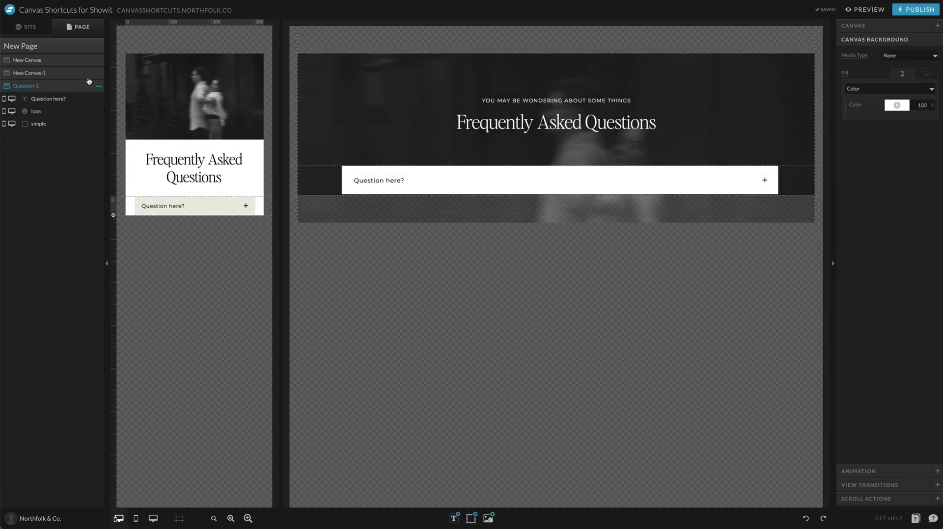
Step: Add a new canvas below Question-1 and rename it as Answer-1
left_click(78, 47)
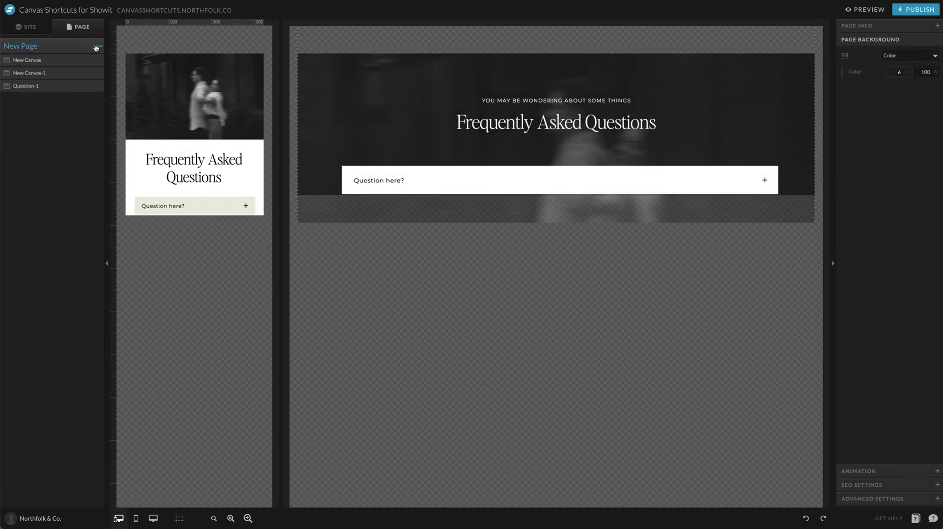
left_click(97, 47)
left_click(91, 67)
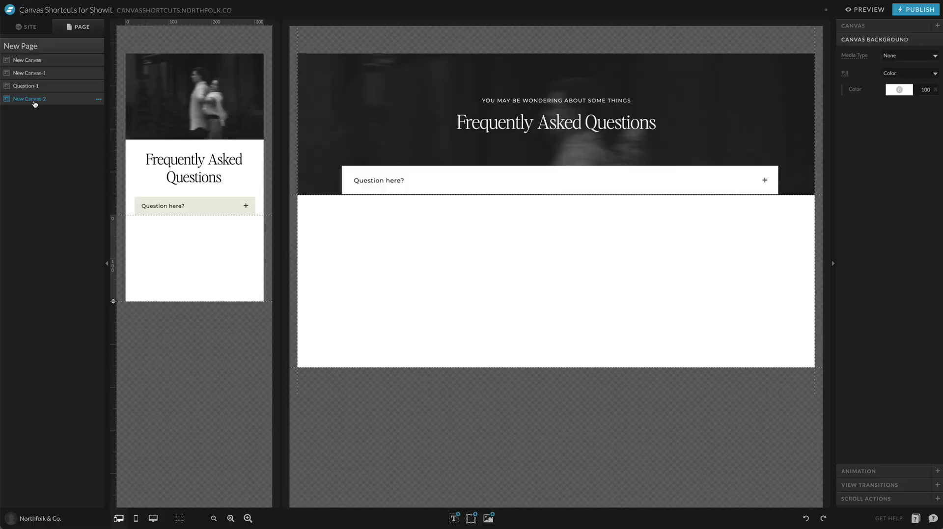
double_click(35, 100)
type("An")
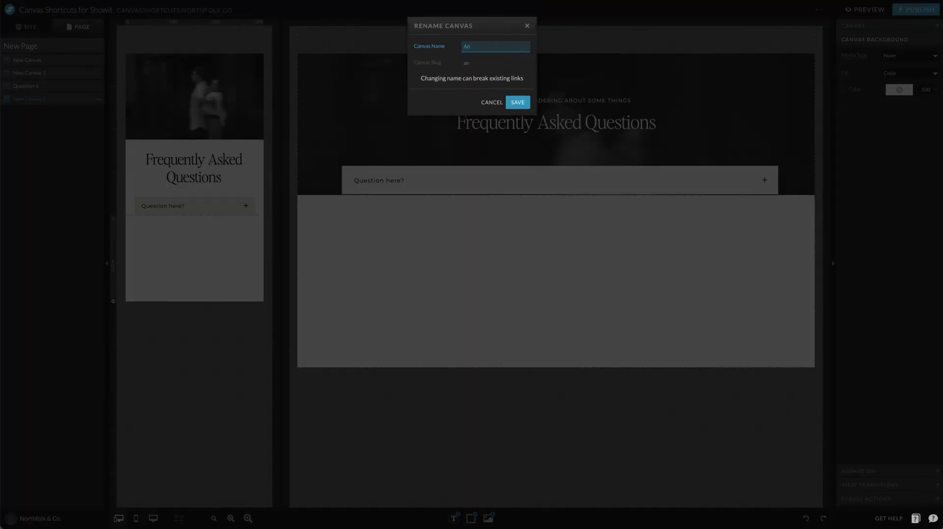
type("swer-1")
key("Return")
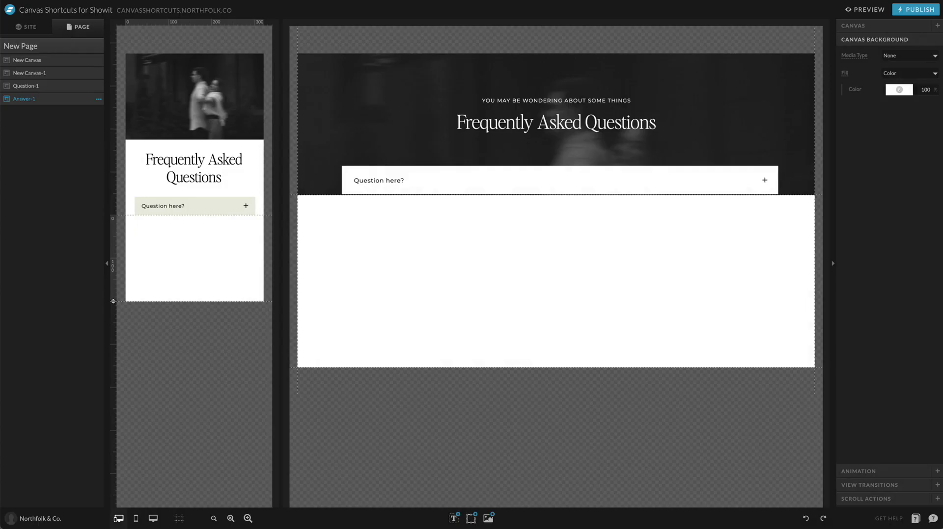
Step: Make the Answer-1 canvas's background fill transparent
left_click(902, 89)
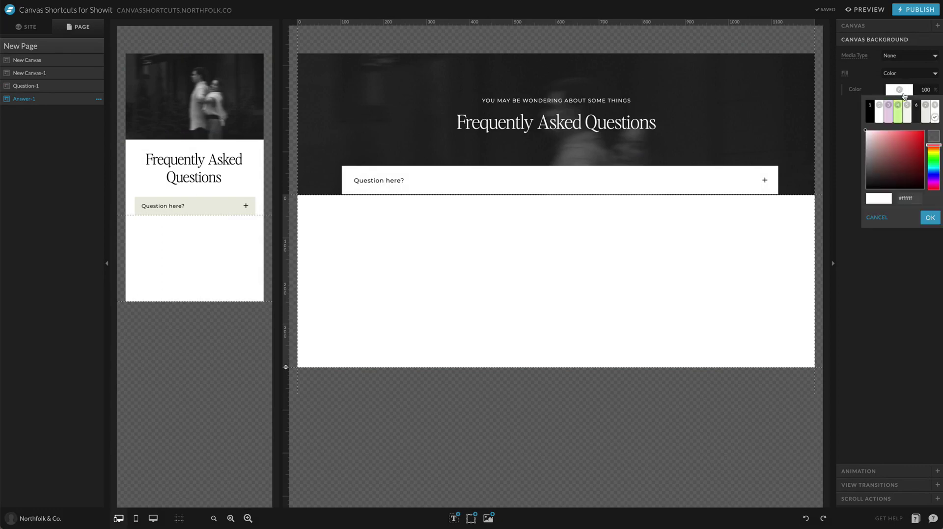
left_click(933, 139)
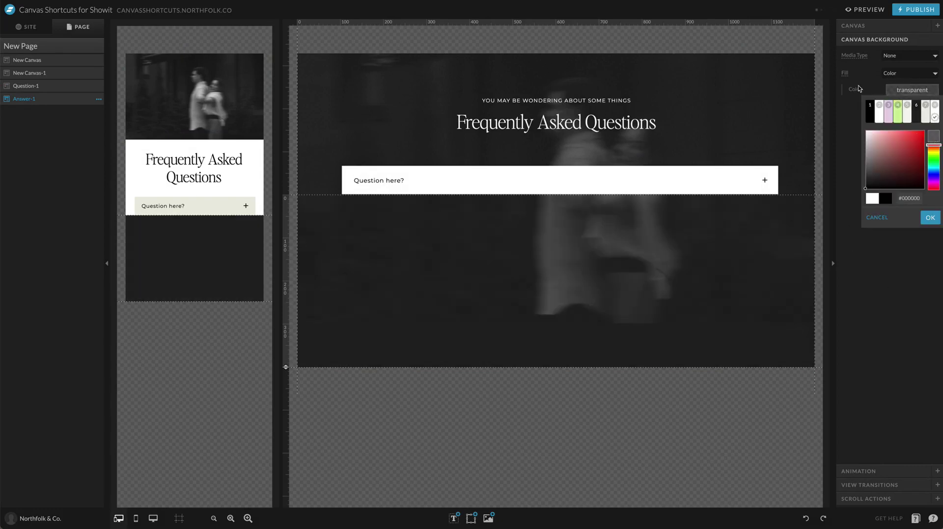
left_click(855, 90)
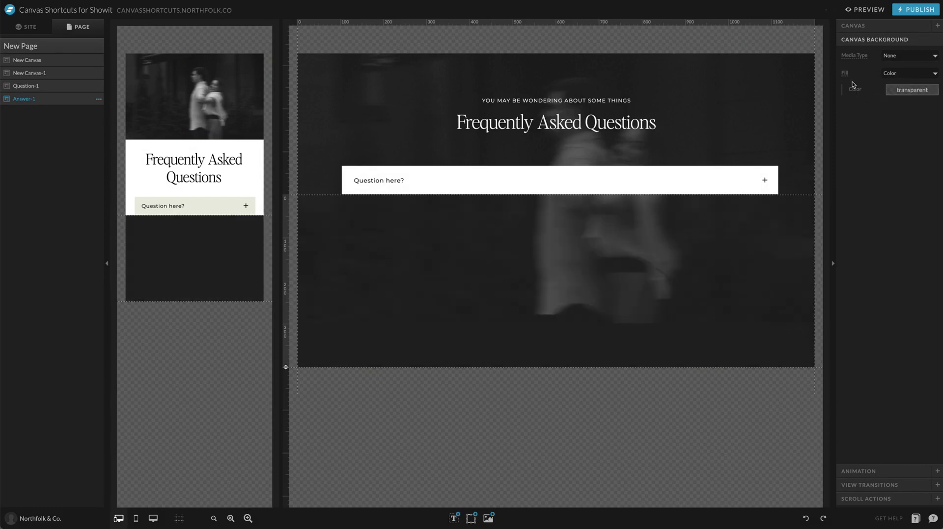
Step: Split the Answer-1 canvas's fill by device and set the mobile fill to white at 100% opacity
left_click(849, 75)
left_click(901, 73)
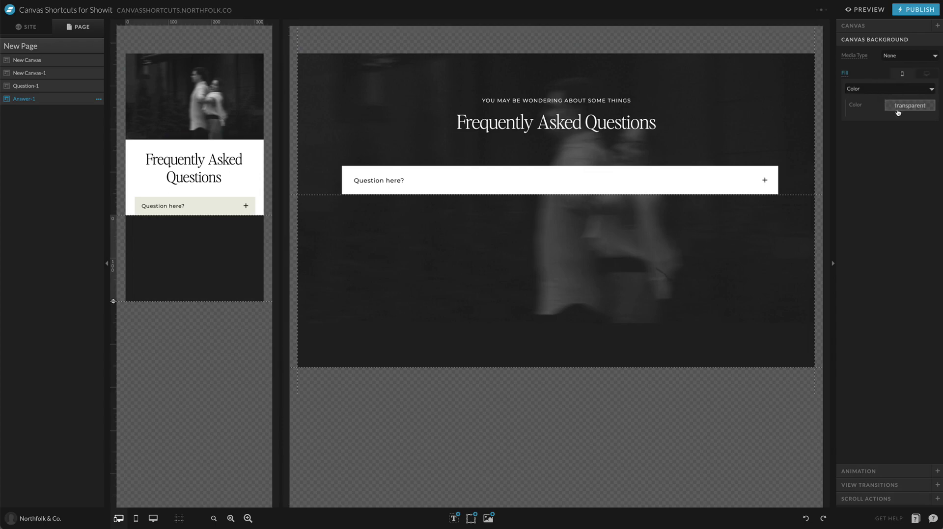
left_click(897, 108)
left_click(932, 124)
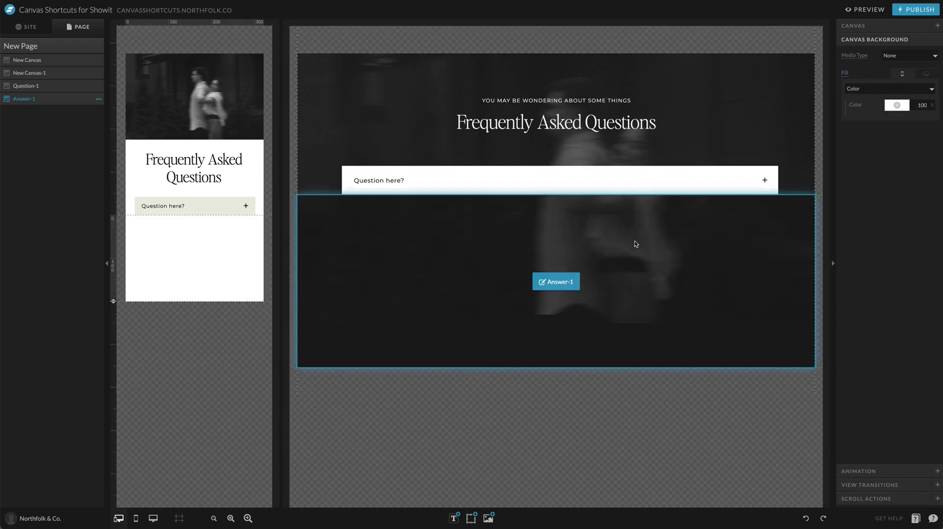
left_click(612, 237)
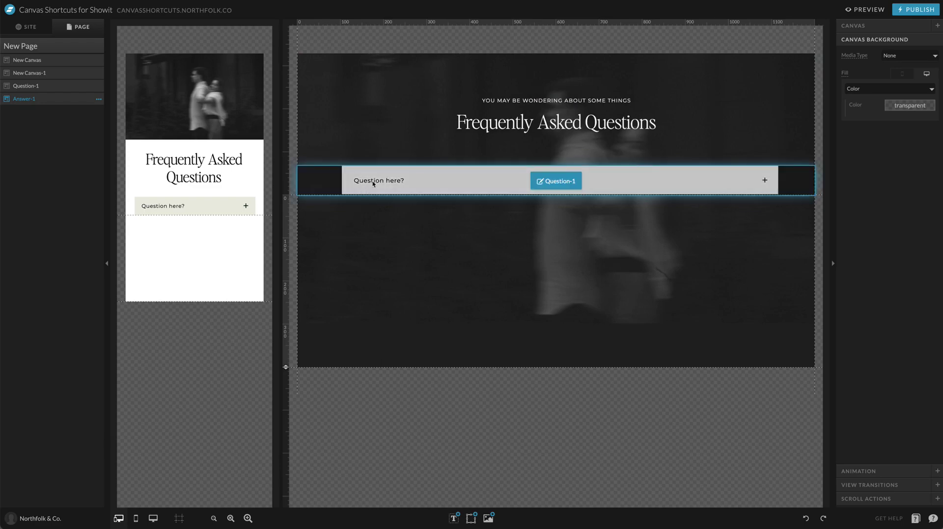
Step: Copy the "Question here?" text from the Question-1 canvas into the Answer-1 canvas
left_click(391, 180)
key("ctrl+c")
left_click(395, 242)
key("ctrl+v")
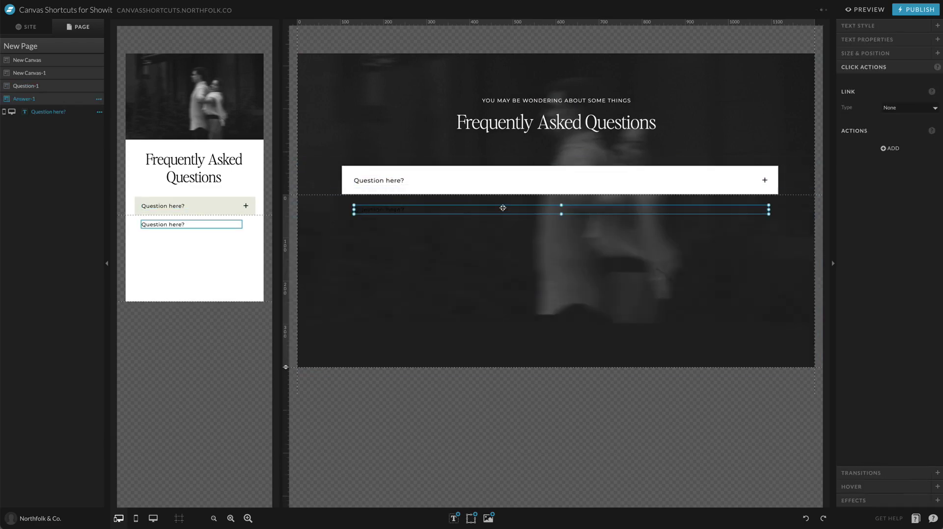
Step: Replace the copied text in Answer-1 with the word "Answer" repeated enough to fill two desktop lines
double_click(393, 211)
type("Answer")
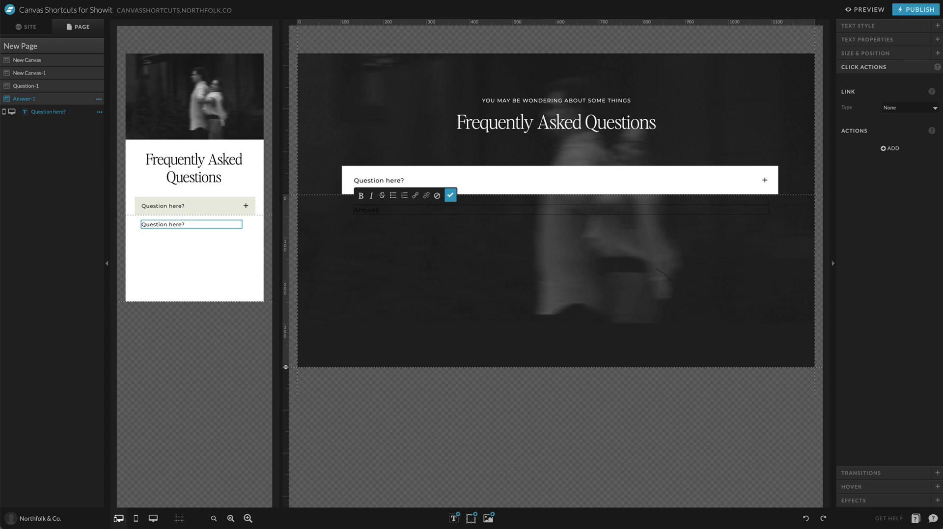
key("ctrl+a")
key("Right")
key("ctrl+v")
key("ctrl+v")
key("ctrl+v")
key("ctrl+v")
key("Escape")
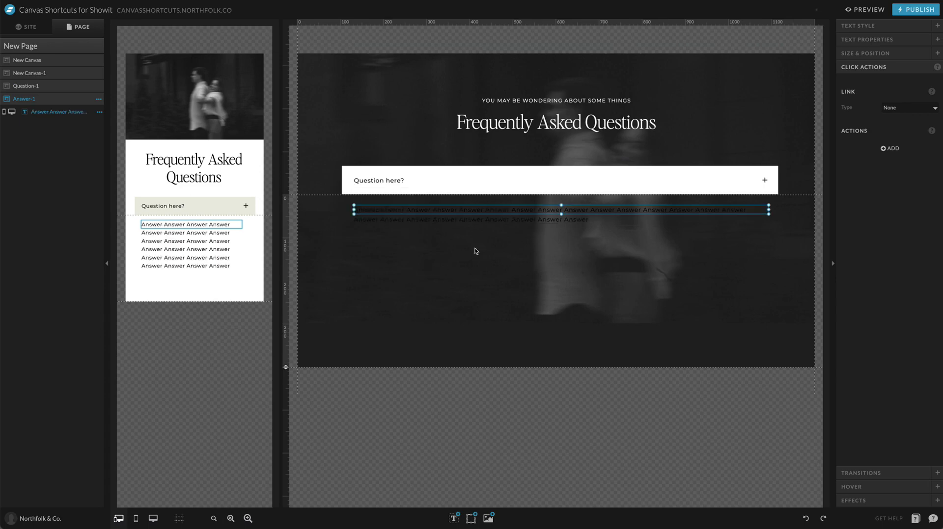
Step: Set the answer text's desktop color to white
left_click(883, 26)
left_click(890, 82)
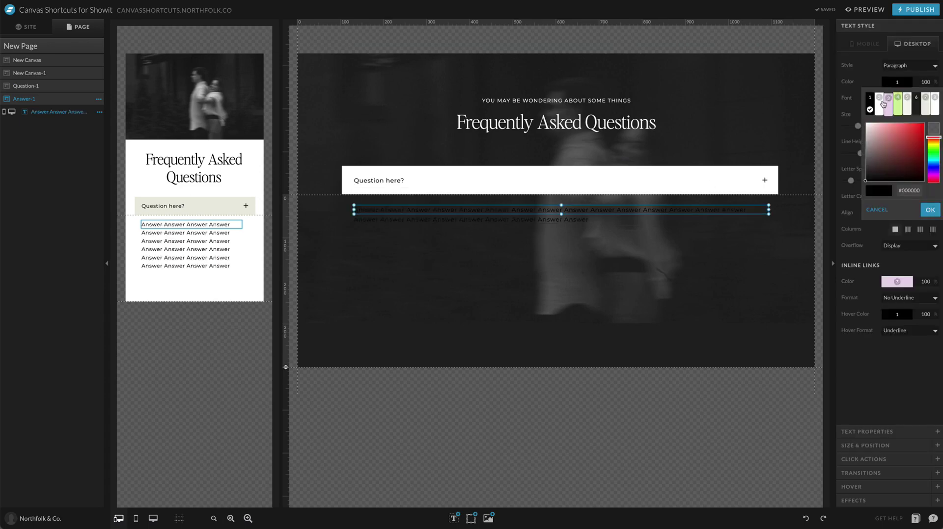
left_click(865, 118)
left_click(583, 248)
Step: Resize the desktop answer text box to be slightly narrower and tall enough for both lines
left_click(669, 212)
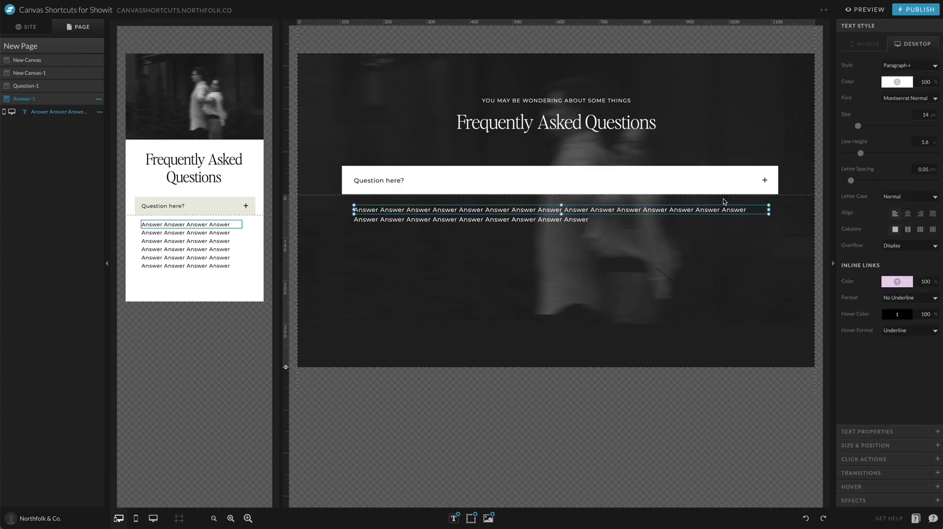
left_click(509, 223)
left_click(679, 223)
mouse_move(765, 215)
left_mouse_down()
mouse_move(775, 226)
mouse_move(759, 226)
left_mouse_up()
left_click(758, 242)
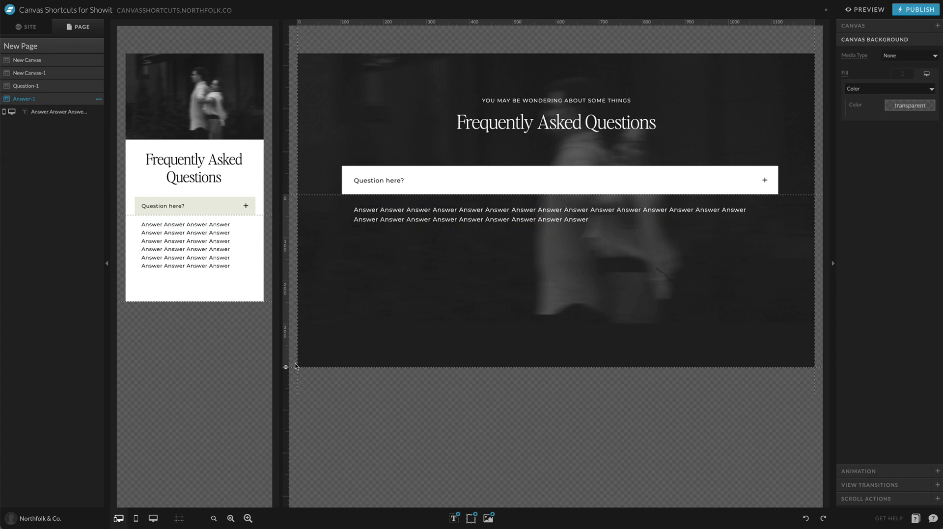
Step: Reduce the Answer-1 canvas's desktop height to about 148 px and move the answer text slightly down within it
left_click_drag(286, 367, 283, 243)
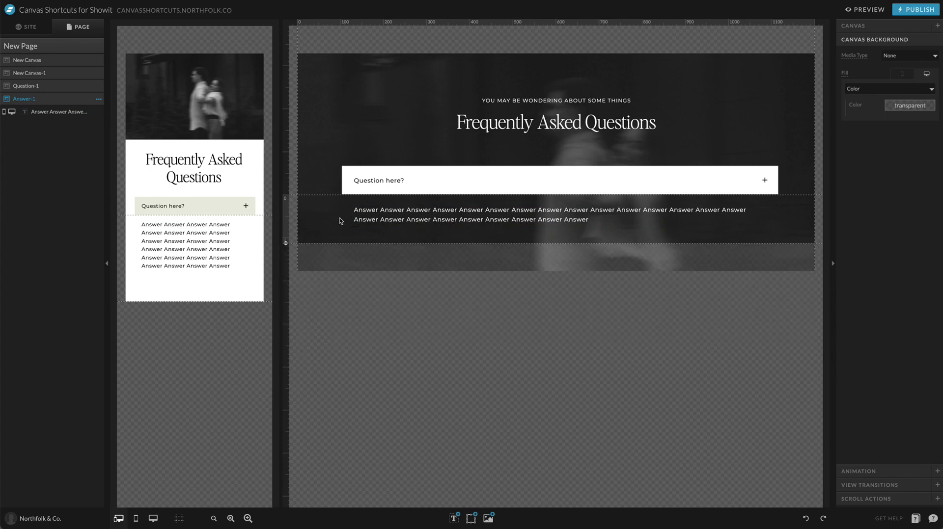
left_click(308, 186)
mouse_move(333, 223)
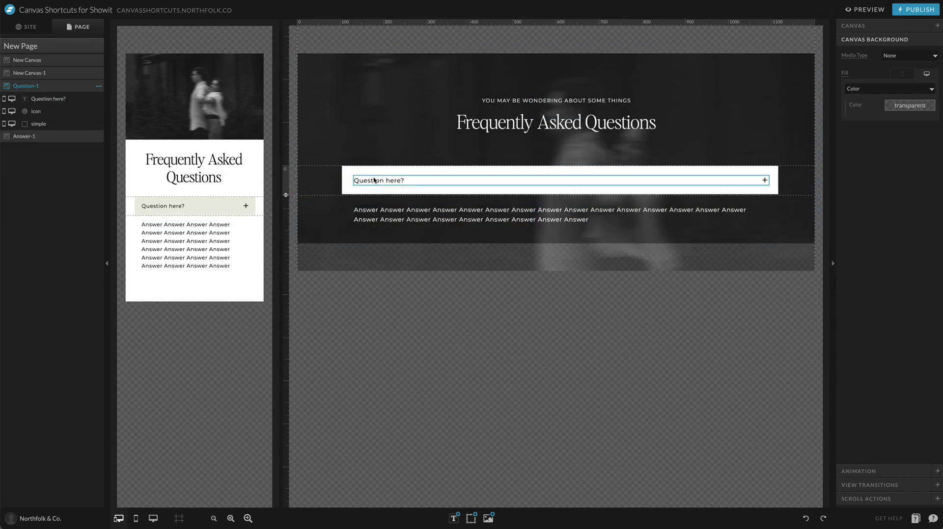
left_click(351, 234)
left_click_drag(285, 242, 286, 259)
left_click(392, 218)
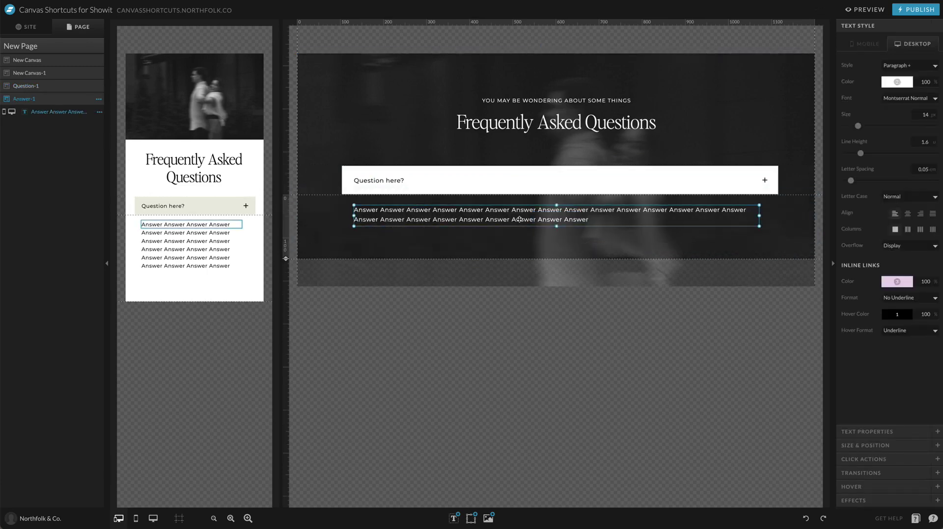
left_click_drag(519, 219, 519, 228)
Step: Make the Answer-1 canvas hidden to start, checking the setting for both desktop and mobile
left_click(527, 254)
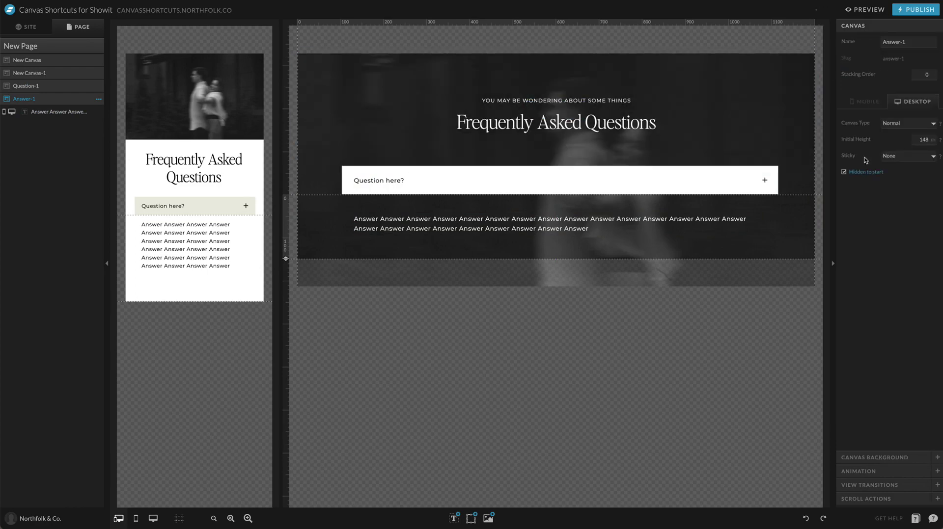
left_click(865, 102)
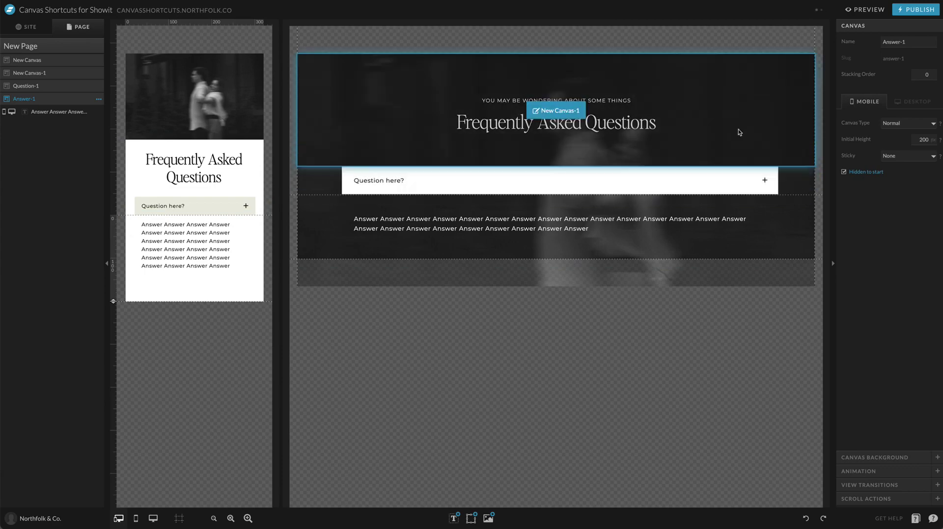
left_click(895, 107)
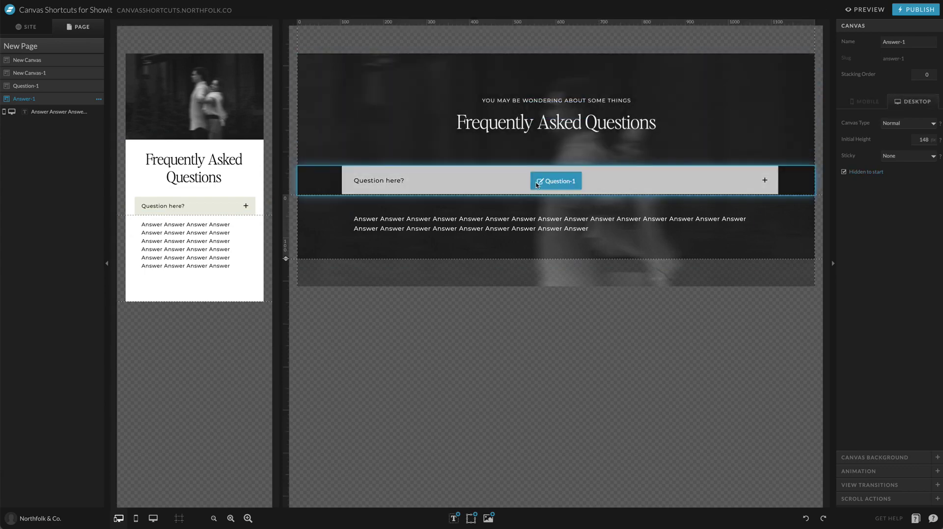
Step: Give the "Question here?" text a Show Canvas click action that targets Answer-1
left_click(516, 182)
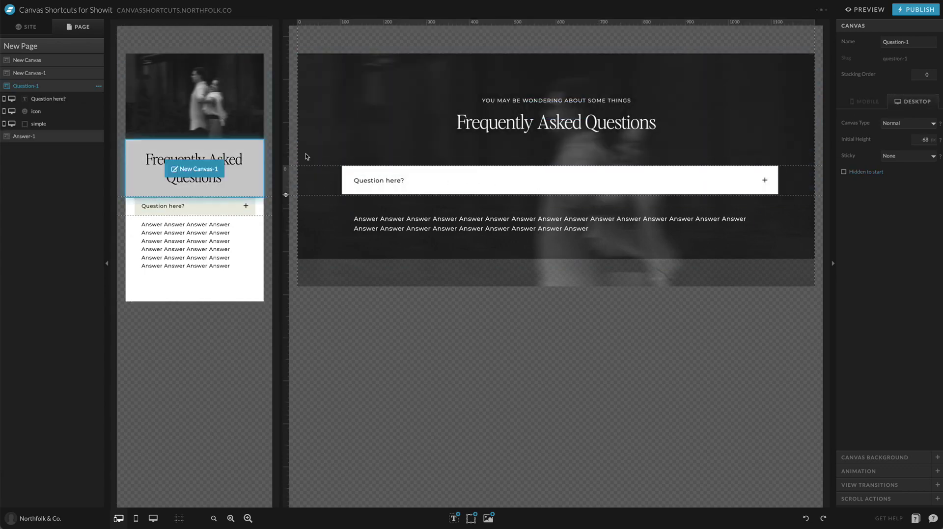
left_click(388, 181)
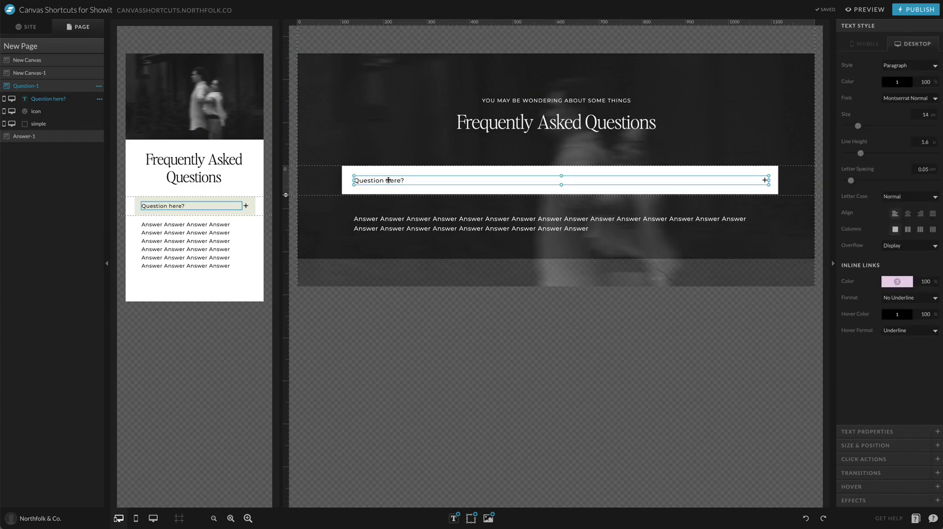
left_click(879, 460)
left_click(891, 148)
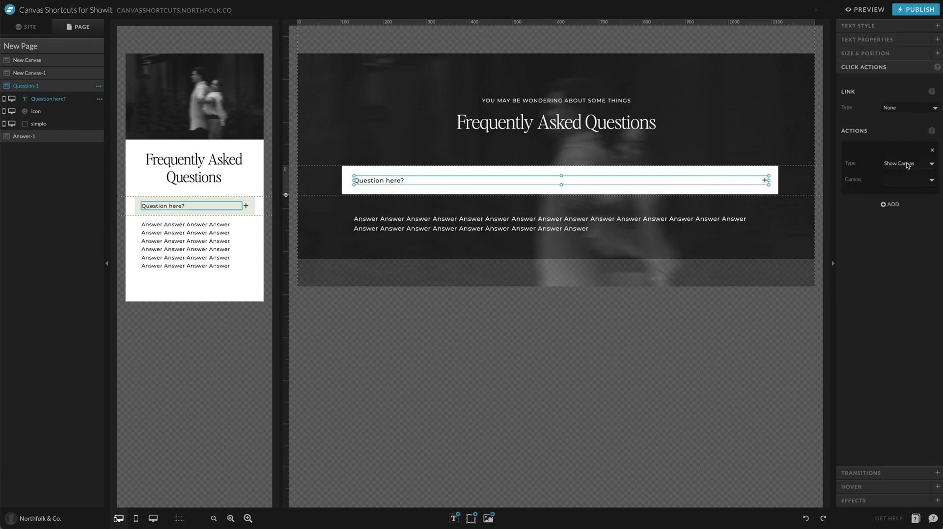
left_click(897, 184)
left_click(905, 236)
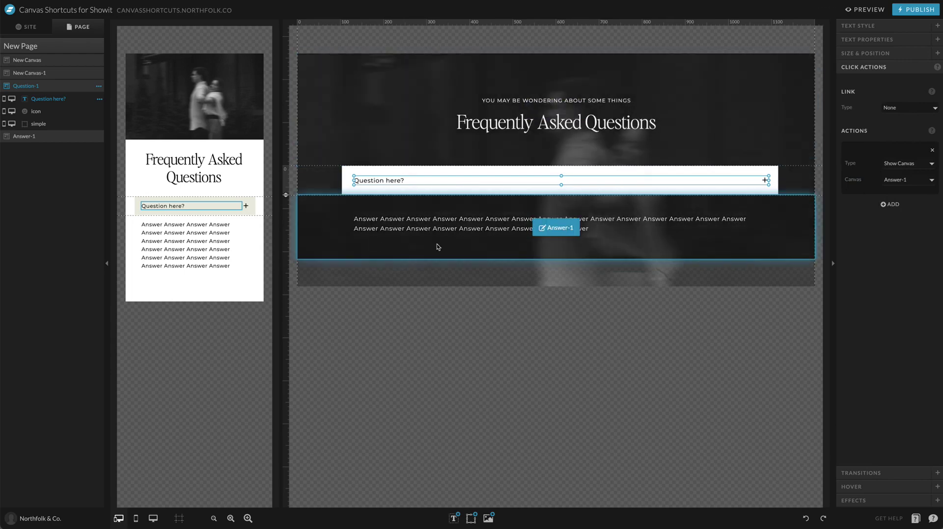
Step: Copy the plus icon from the Question-1 canvas into the Answer-1 canvas
left_click(532, 238)
left_click(790, 179)
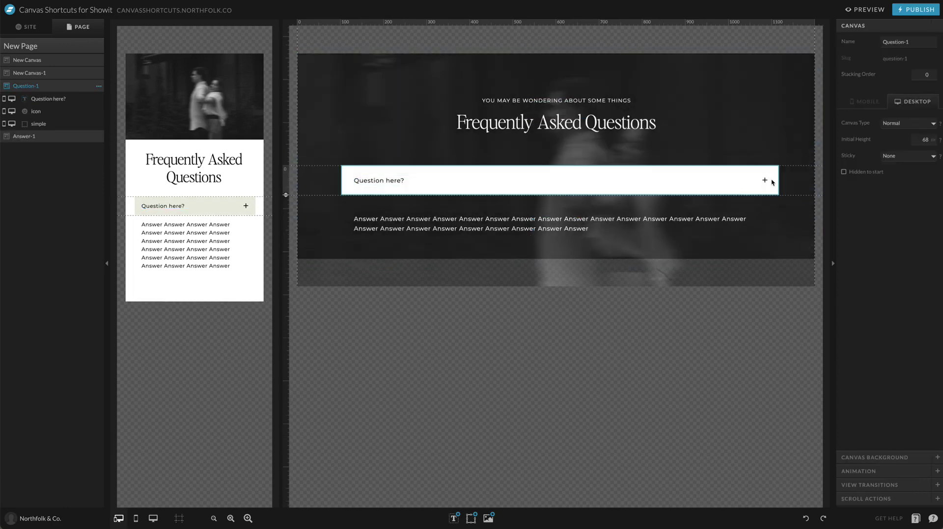
left_click(764, 180)
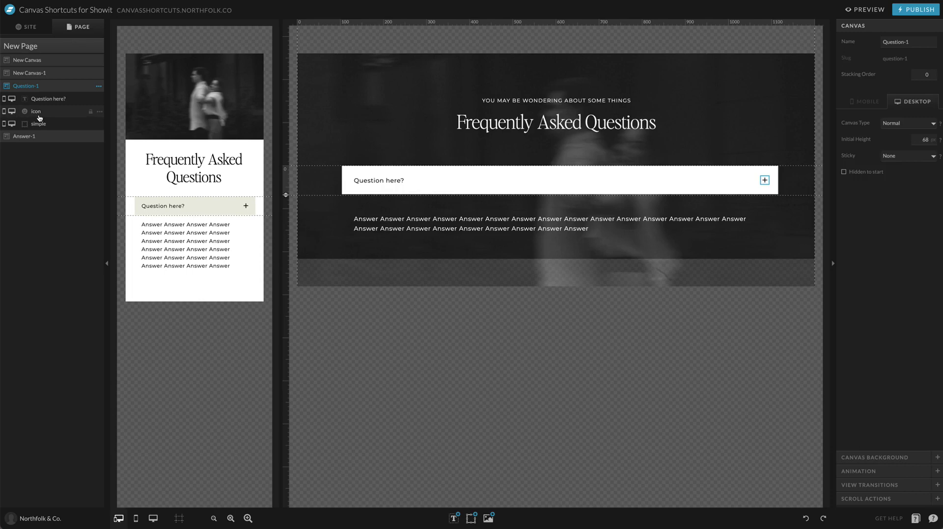
left_click(752, 230)
key("ctrl+v")
left_click(791, 224)
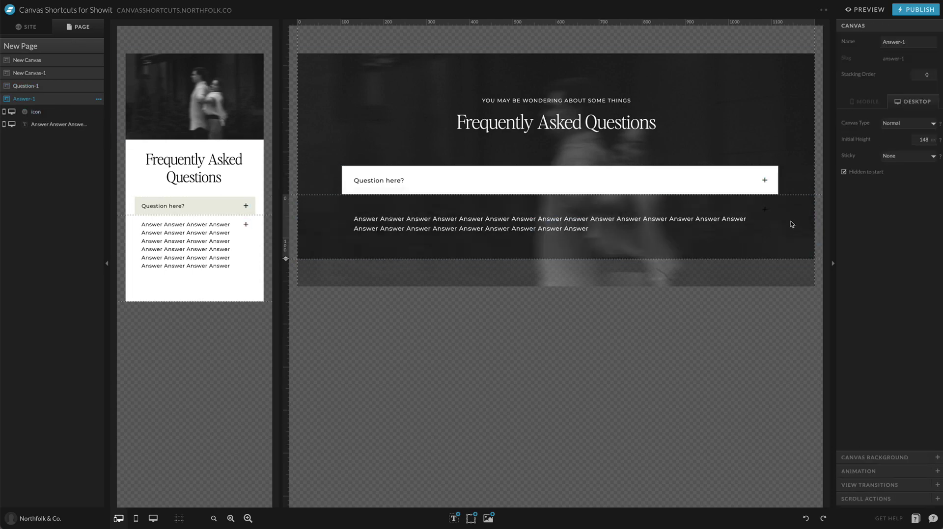
Step: Set the desktop color of the icon in Answer-1 to white
left_click(765, 209)
left_click(879, 28)
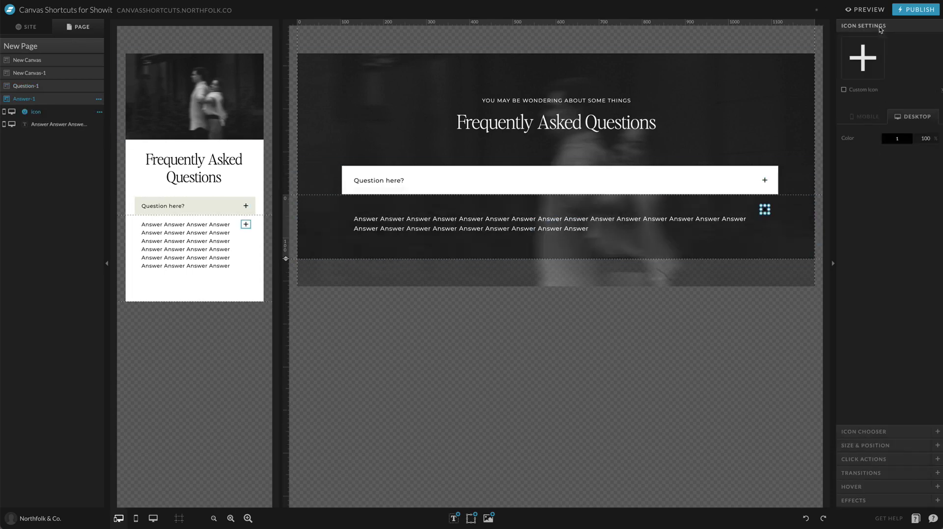
left_click(886, 141)
left_click(886, 156)
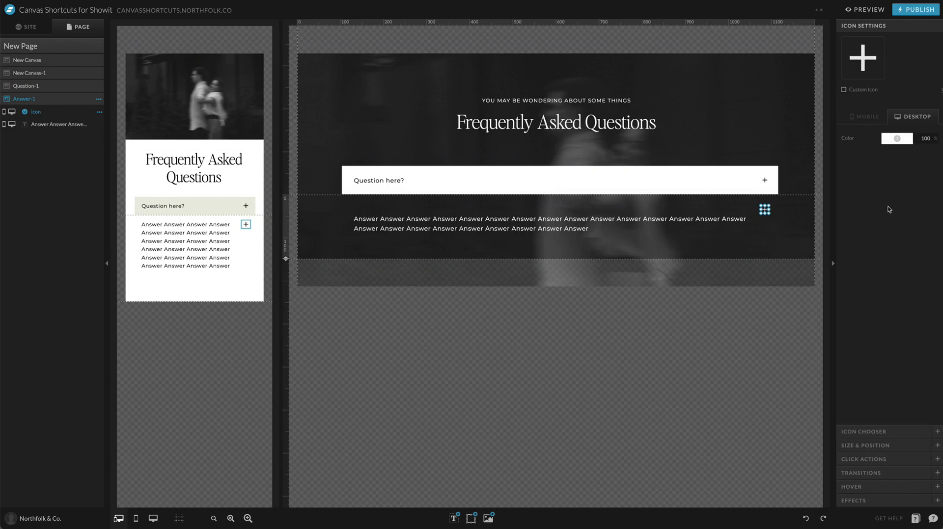
Step: Swap the plus icon in Answer-1 for the plain minus icon
left_click(872, 432)
scroll(889, 257, "down", 6)
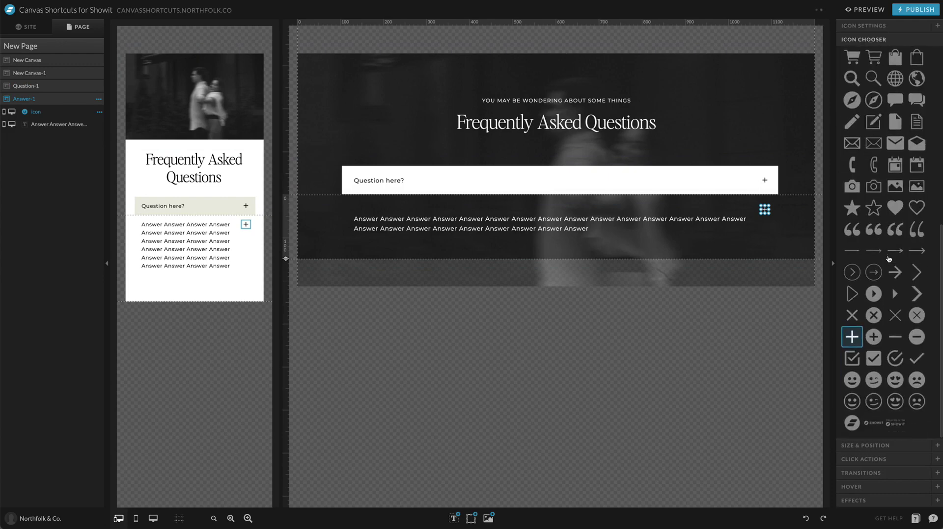
left_click(895, 337)
left_click(771, 226)
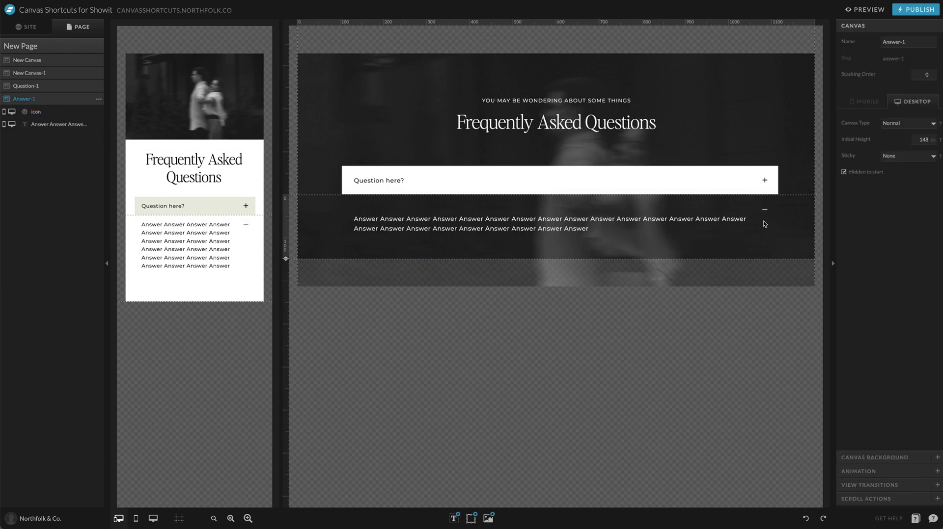
Step: Give the minus icon in Answer-1 a Hide Canvas click action that targets This Canvas
left_click(764, 208)
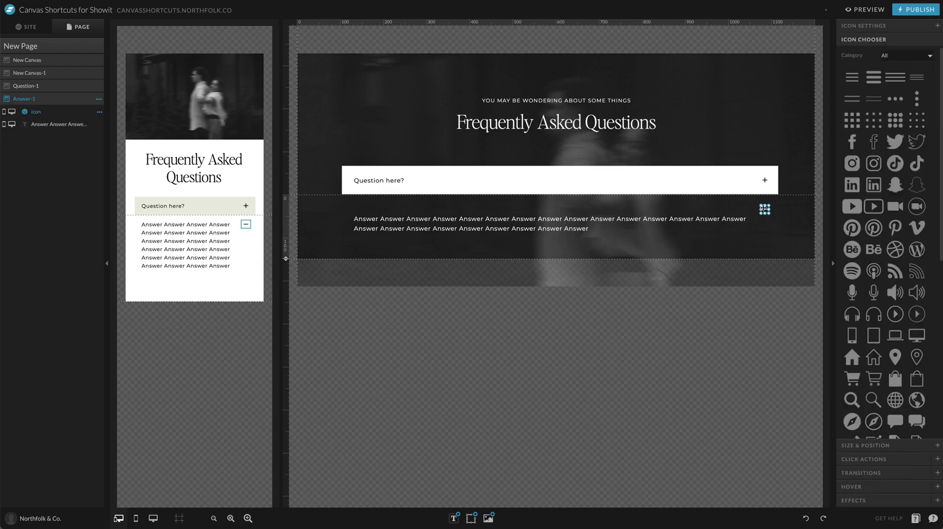
left_click(864, 446)
left_click(889, 149)
left_click(903, 164)
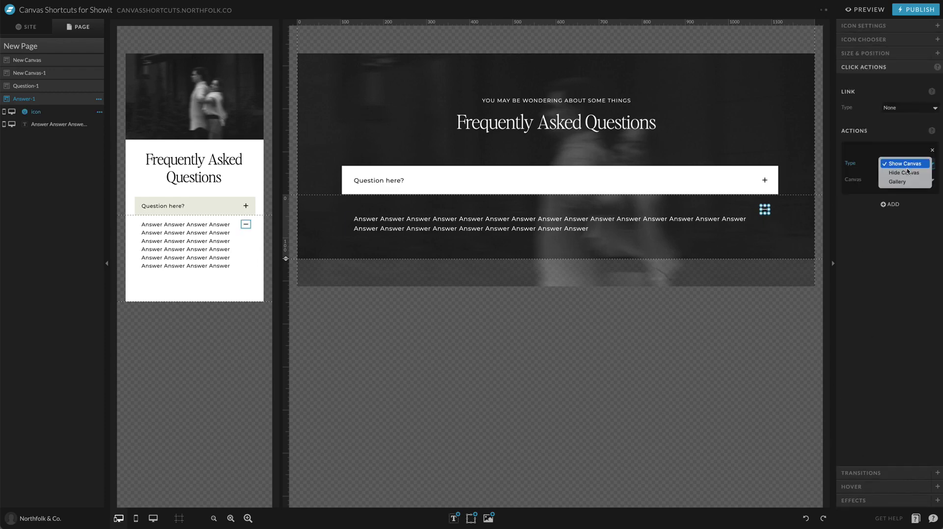
left_click(904, 172)
left_click(901, 180)
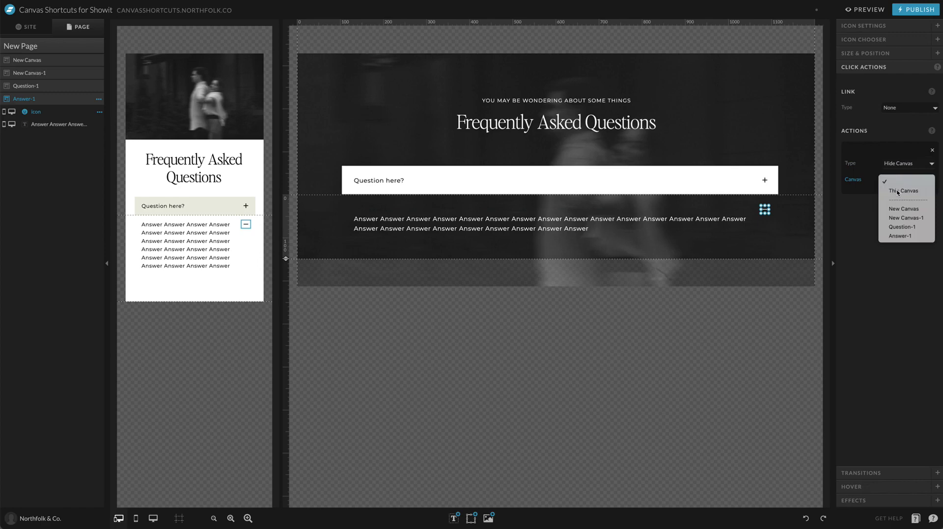
left_click(891, 187)
left_click(755, 228)
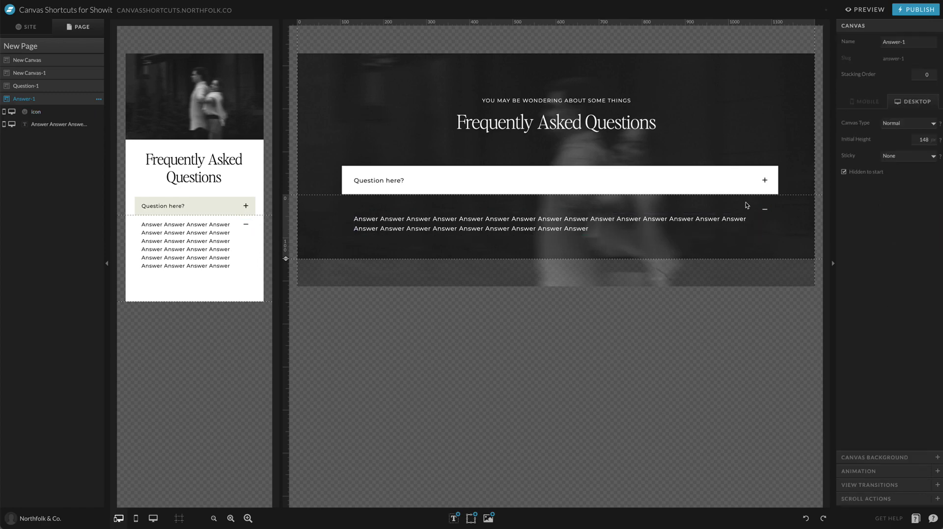
Step: Shorten the Answer-1 canvas's mobile height so it ends just below the answer text
left_click(179, 288)
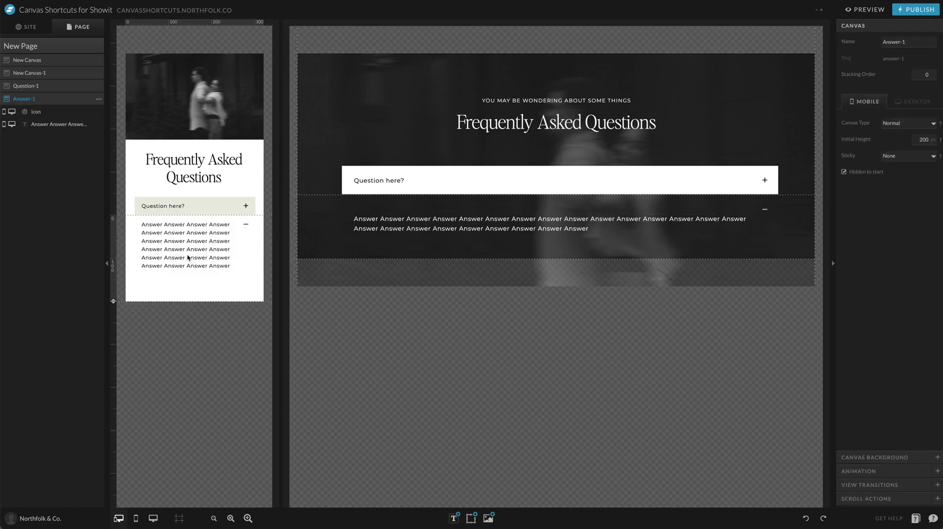
left_click_drag(114, 302, 123, 282)
left_click(423, 171)
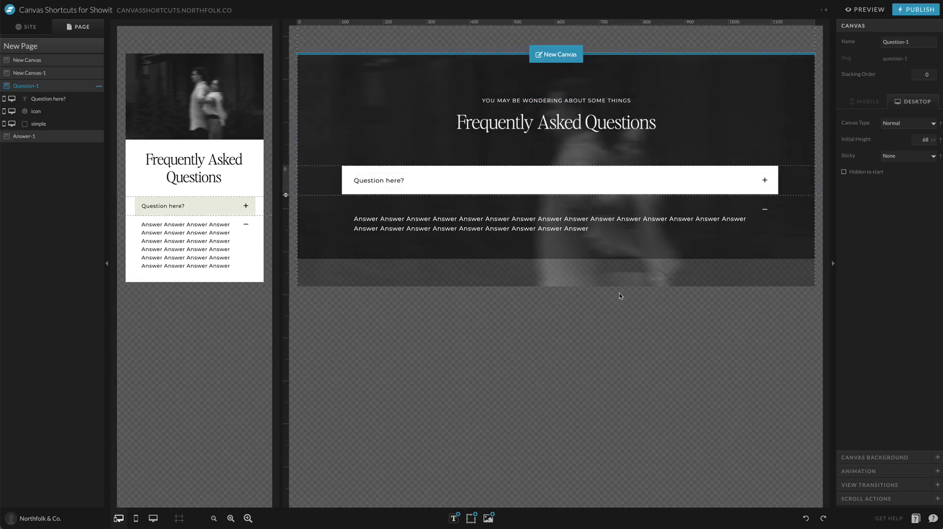
Step: Preview the desktop page and open the question to check how its answer expands over the background image
left_click(857, 10)
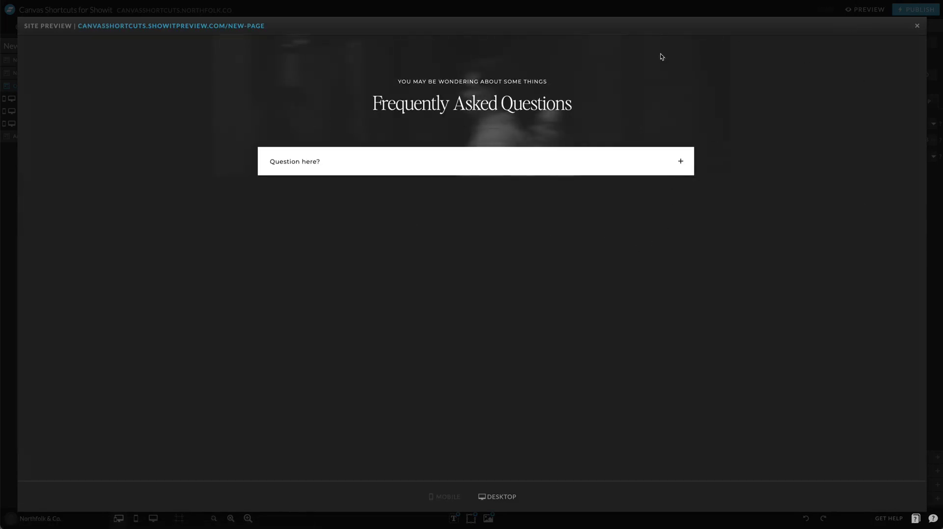
left_click(674, 162)
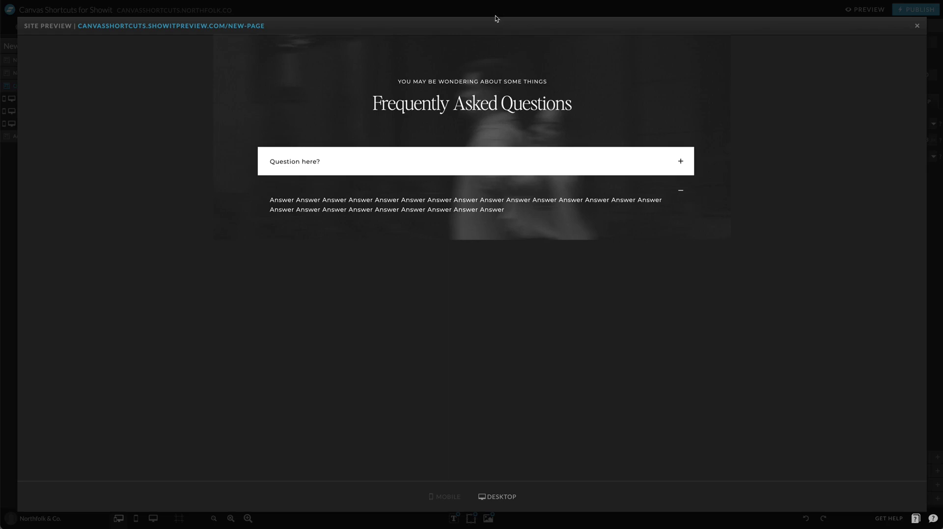
key("Escape")
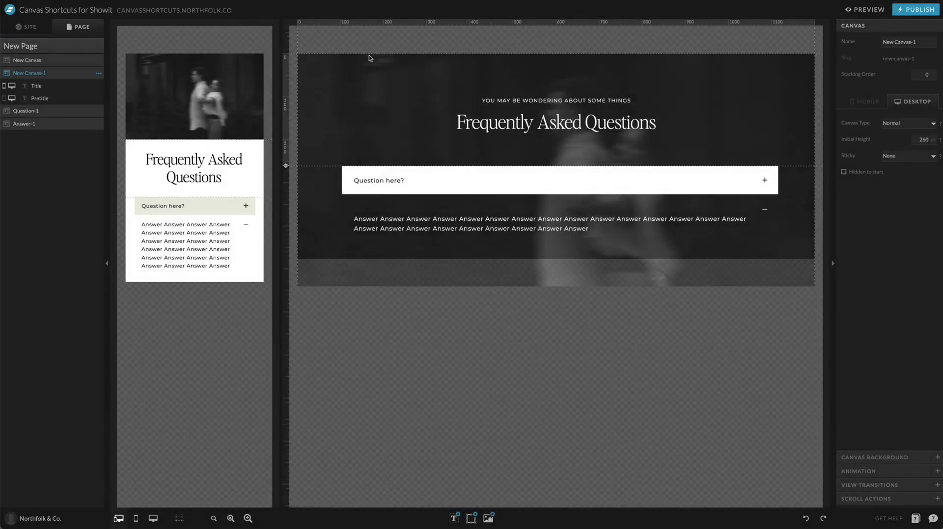
Step: Change the page background colour to the black swatch 1
left_click(370, 55)
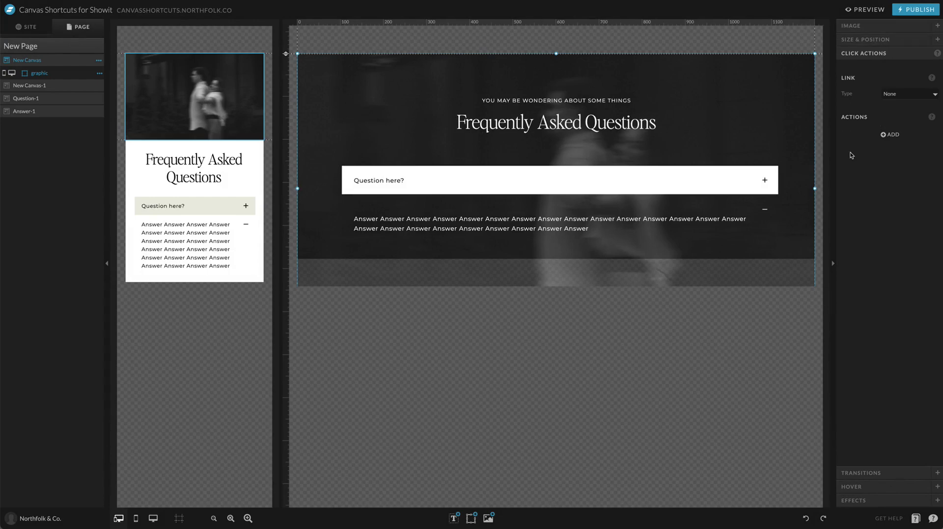
left_click(864, 39)
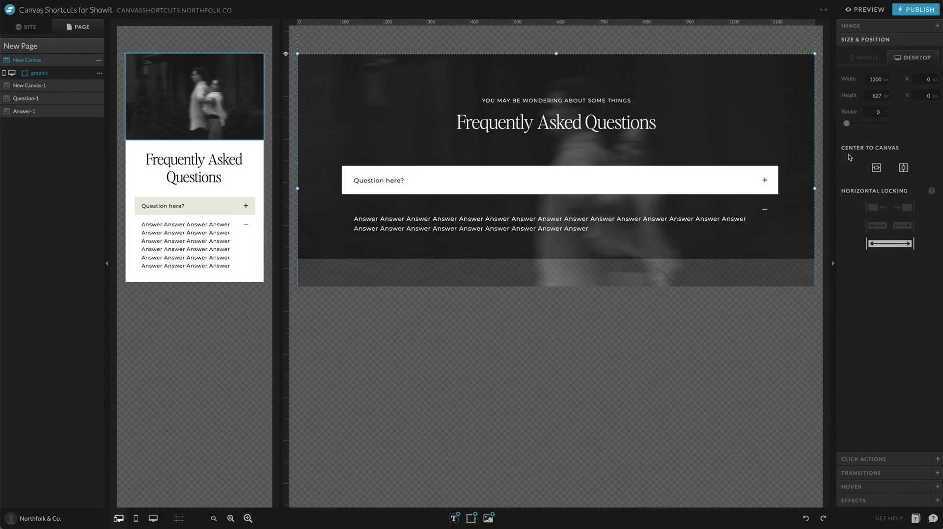
left_click(50, 44)
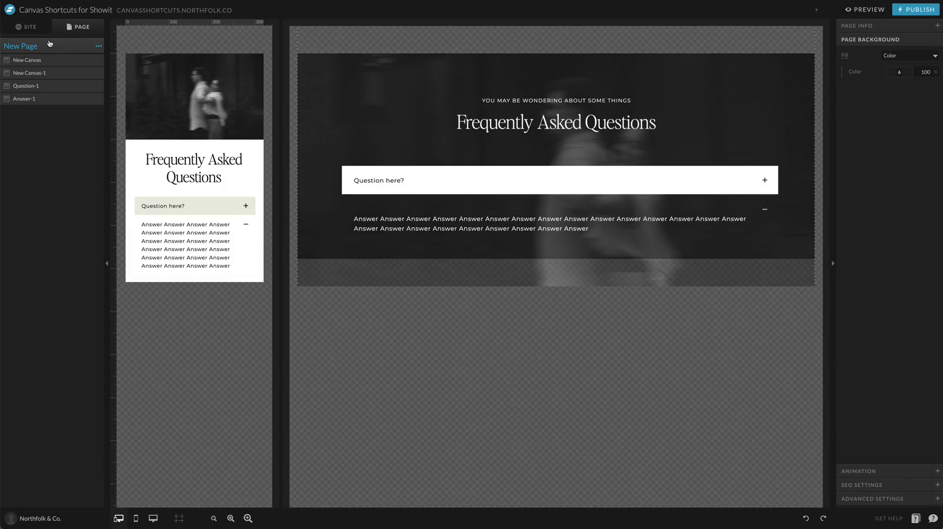
left_click(903, 73)
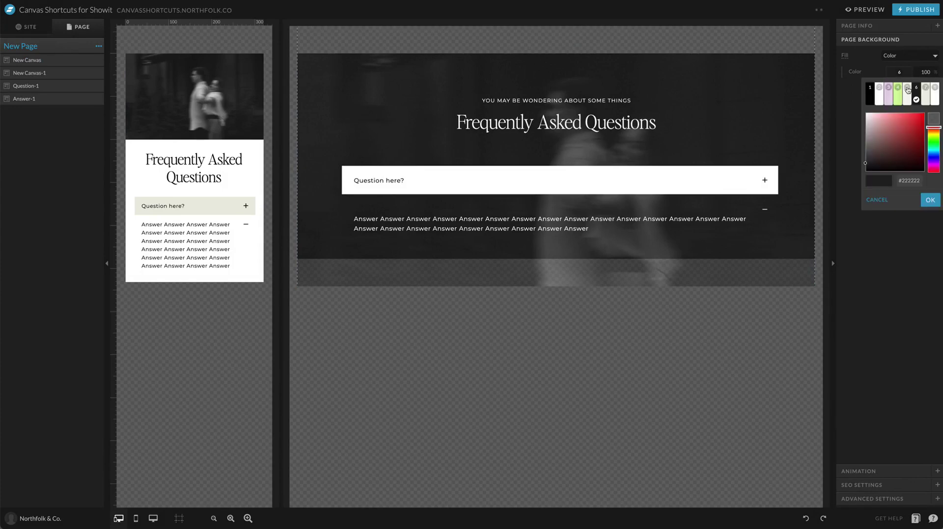
left_click(872, 94)
left_click(746, 108)
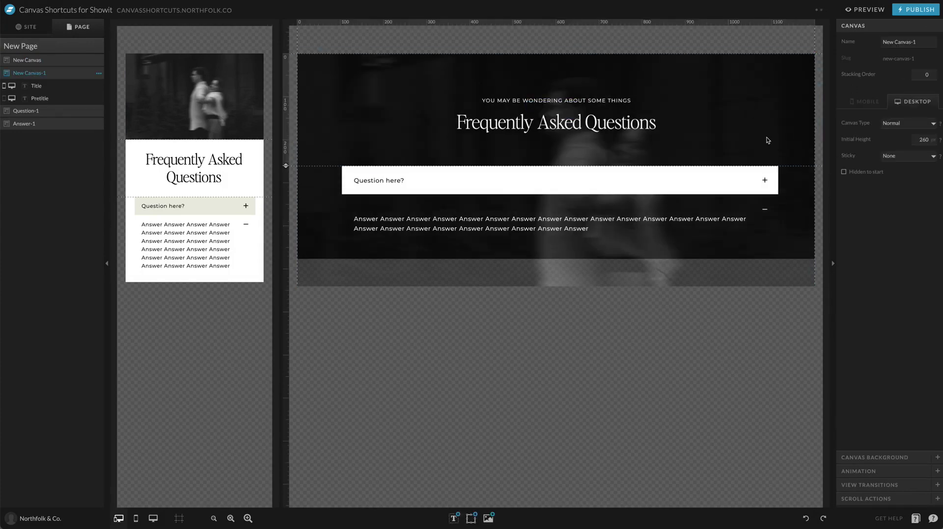
Step: Set the desktop opacity of the background graphic in New Canvas to 60%
left_click(789, 54)
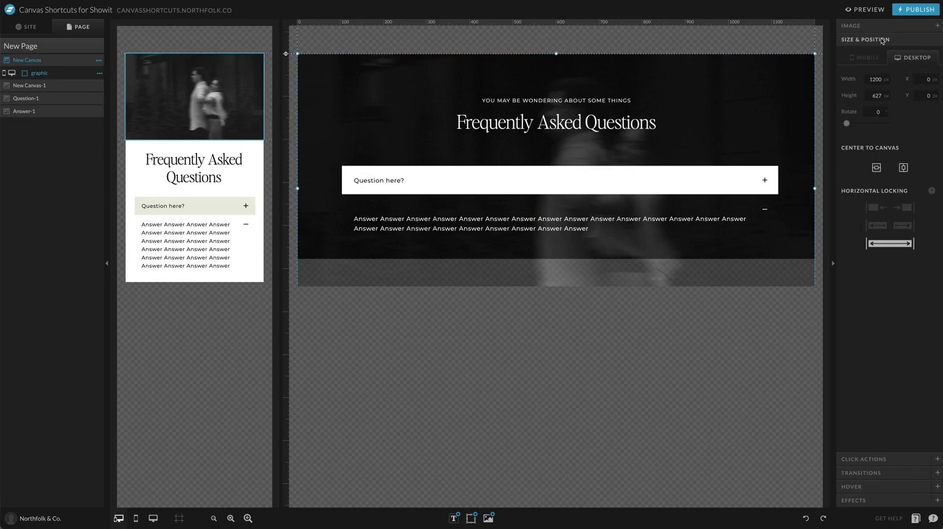
left_click(905, 500)
left_click(927, 133)
type("60")
key("Return")
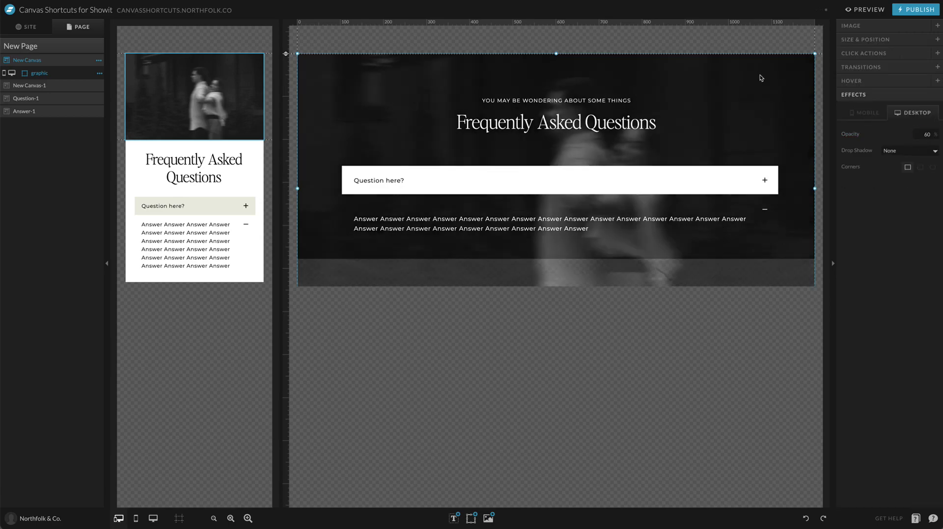
Step: Preview the page in desktop and mobile views, opening the question in each to check its answer
left_click(865, 9)
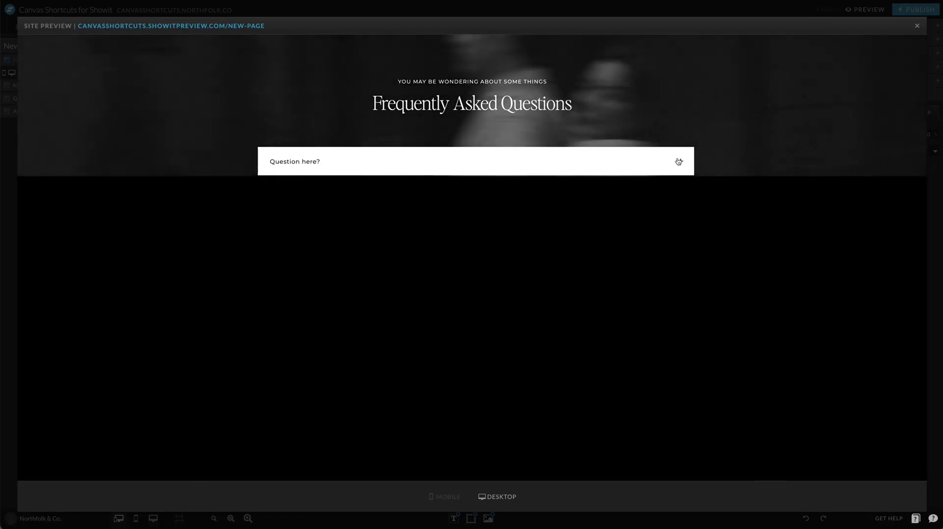
left_click(678, 161)
left_click(562, 10)
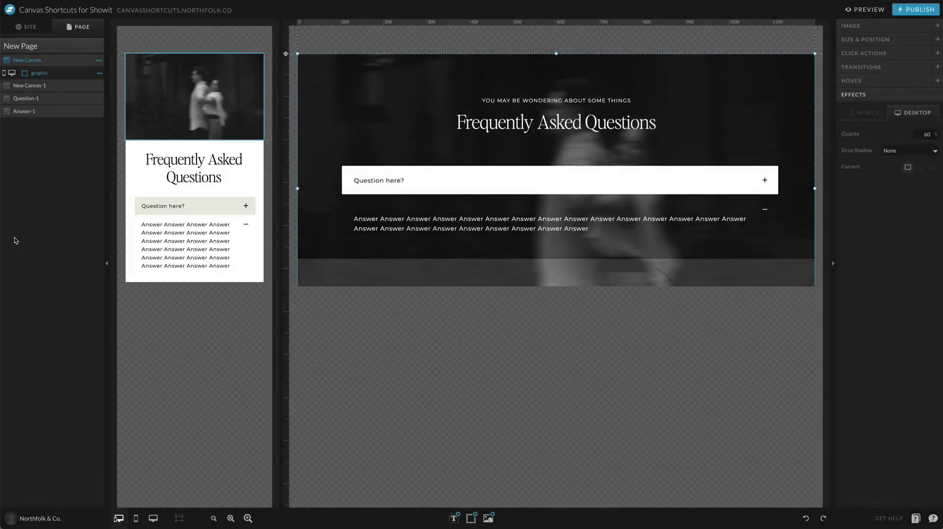
left_click(119, 132)
left_click(845, 9)
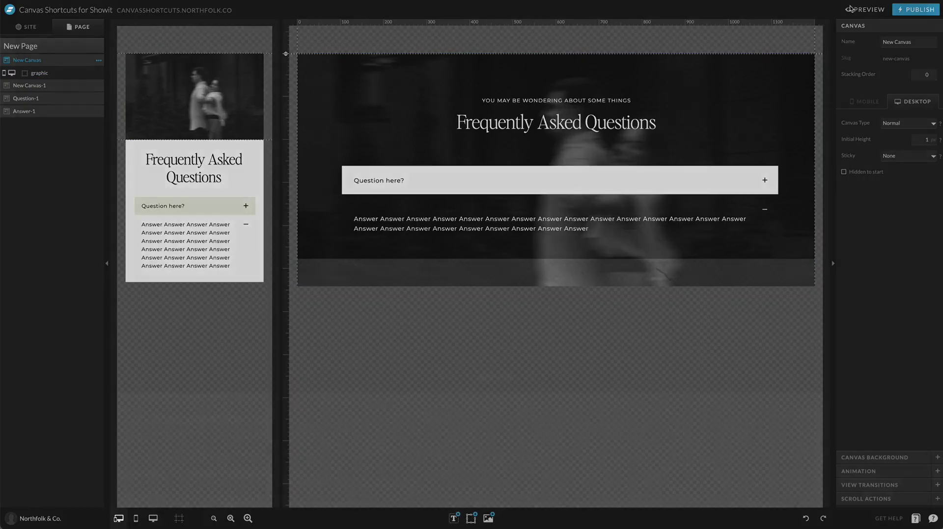
left_click(433, 497)
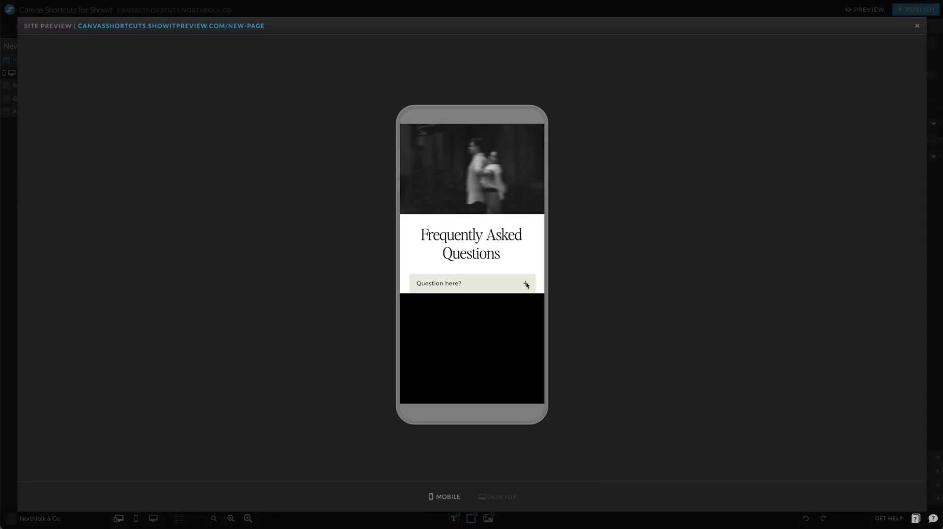
left_click(526, 284)
key("Escape")
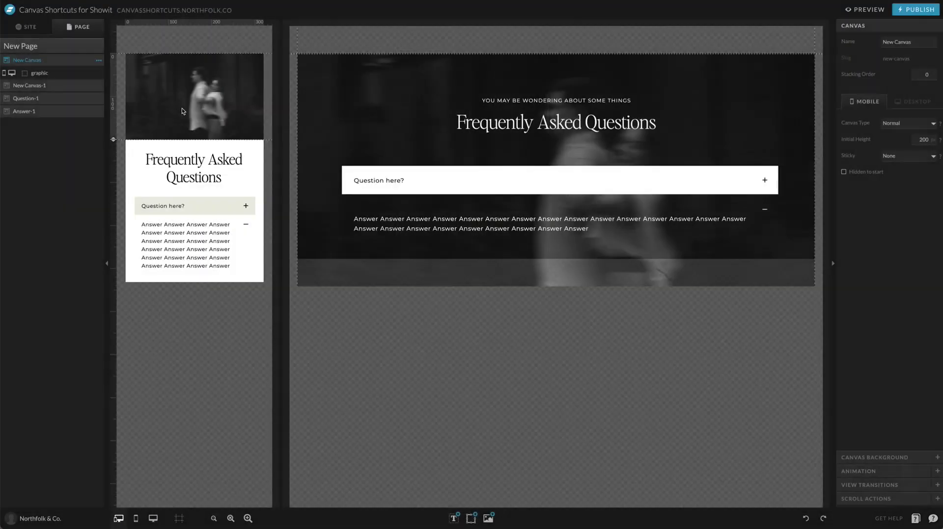
Step: Inspect the extents of the question text and background shape in the mobile layout of Question-1
left_click(195, 206)
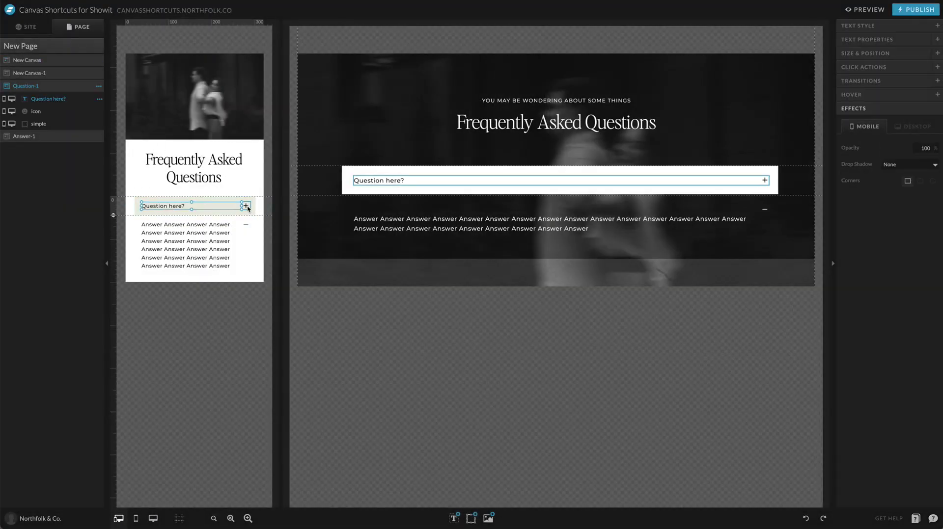
left_click_drag(243, 206, 245, 206)
left_click(134, 207)
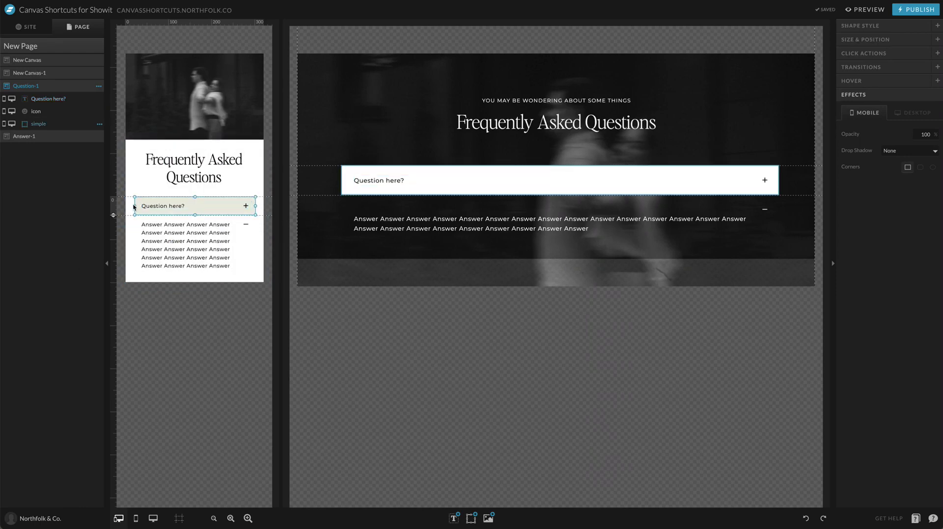
left_click(131, 209)
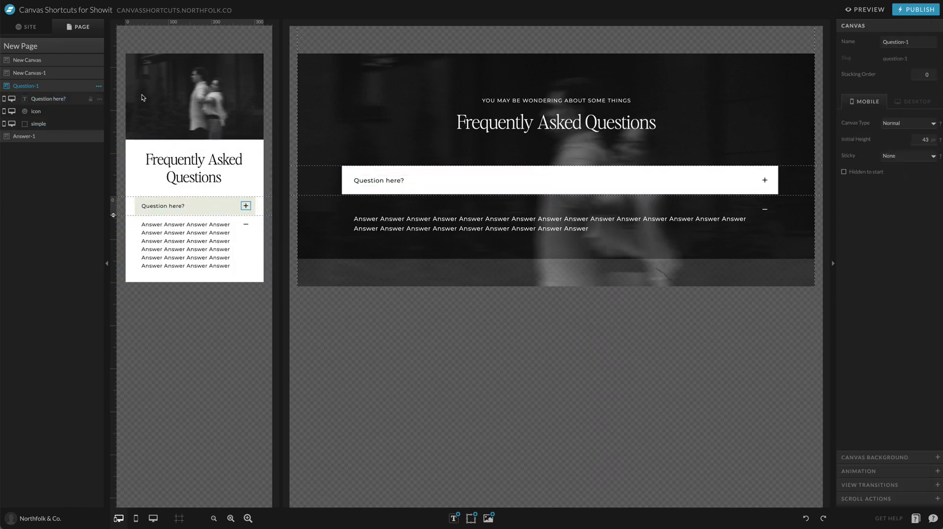
Step: Preview the desktop page and test opening and closing the question's answer
left_click(789, 221)
left_click(866, 10)
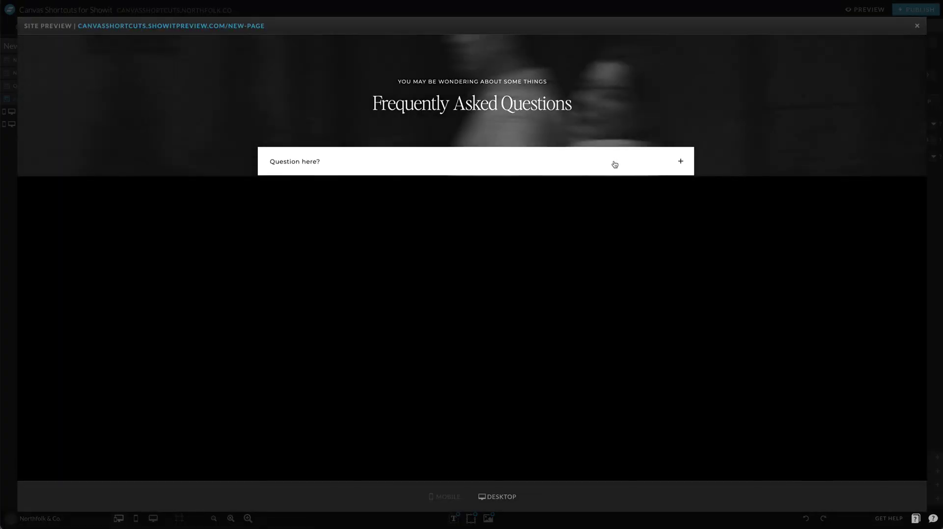
left_click(614, 163)
left_click(680, 192)
key("Escape")
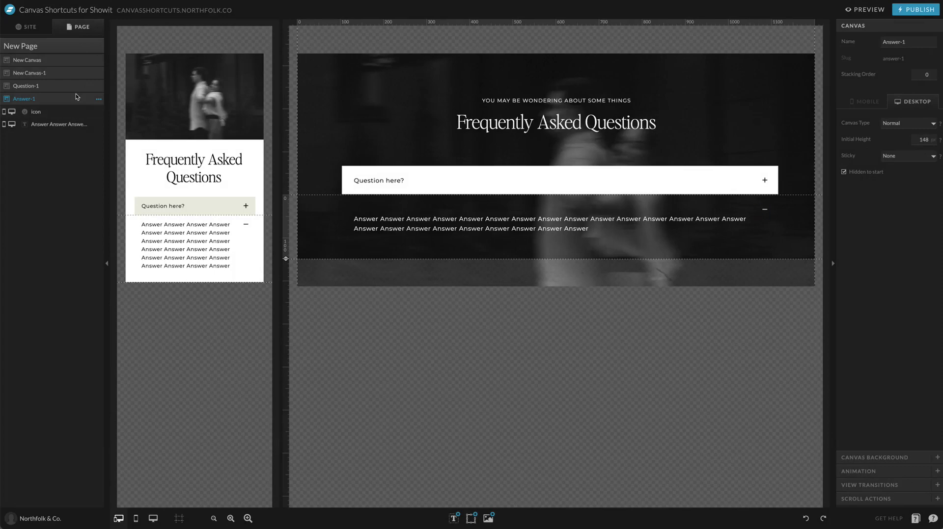
Step: Duplicate the Question-1 canvas and its copies until there are four question canvases
left_click(74, 86)
left_click(99, 86)
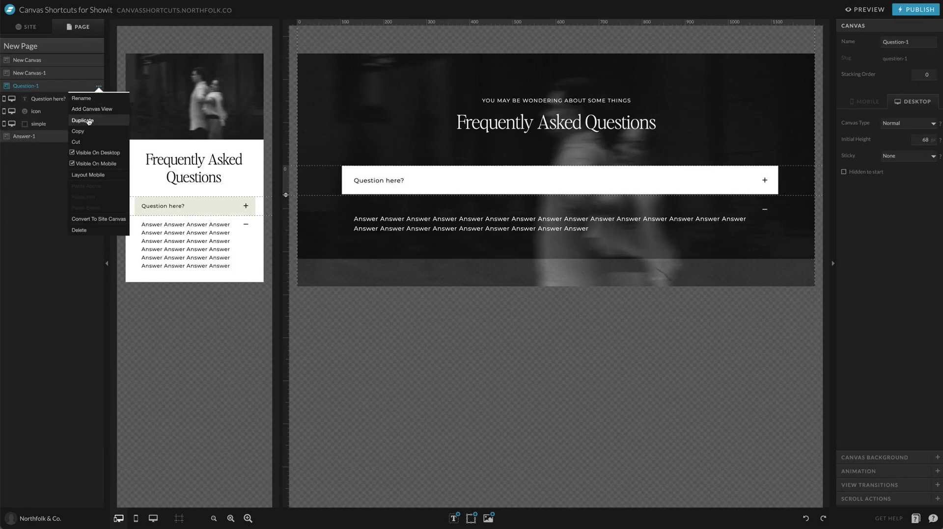
left_click(82, 120)
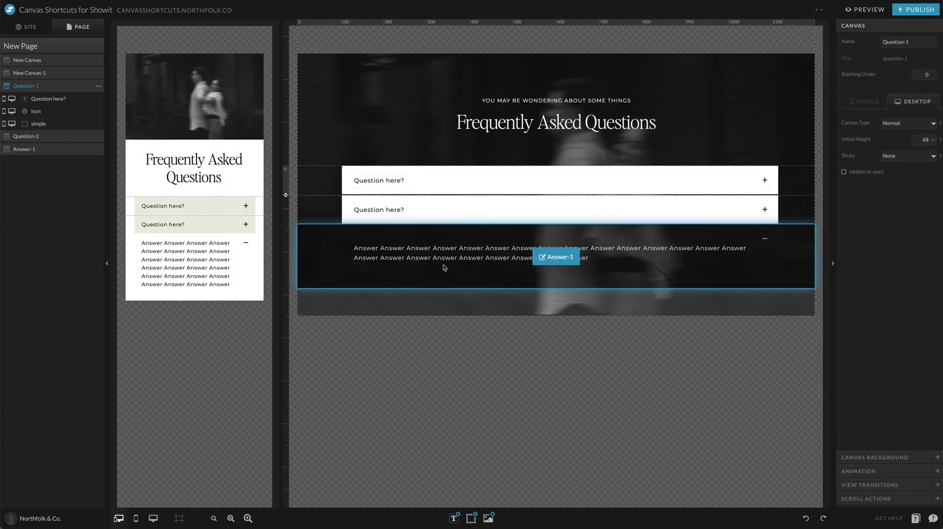
left_click(56, 137)
left_click(98, 99)
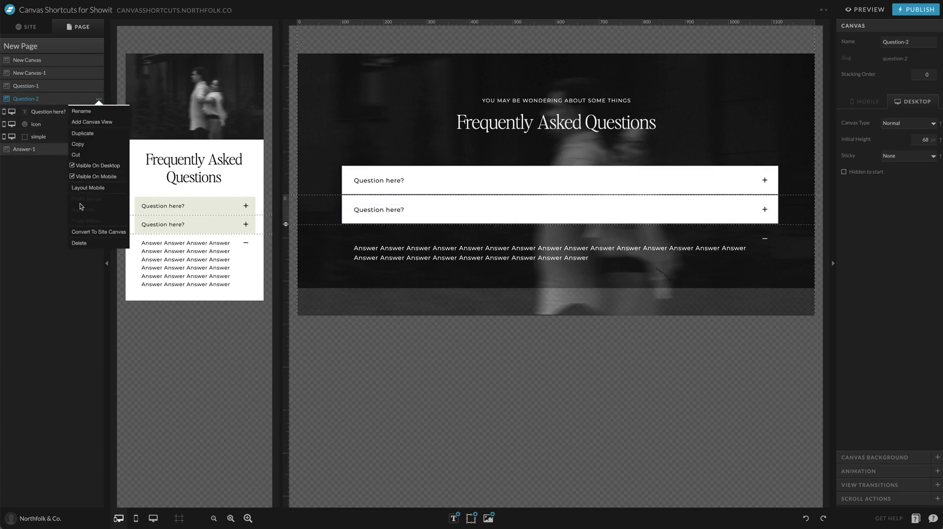
left_click(98, 136)
left_click(98, 149)
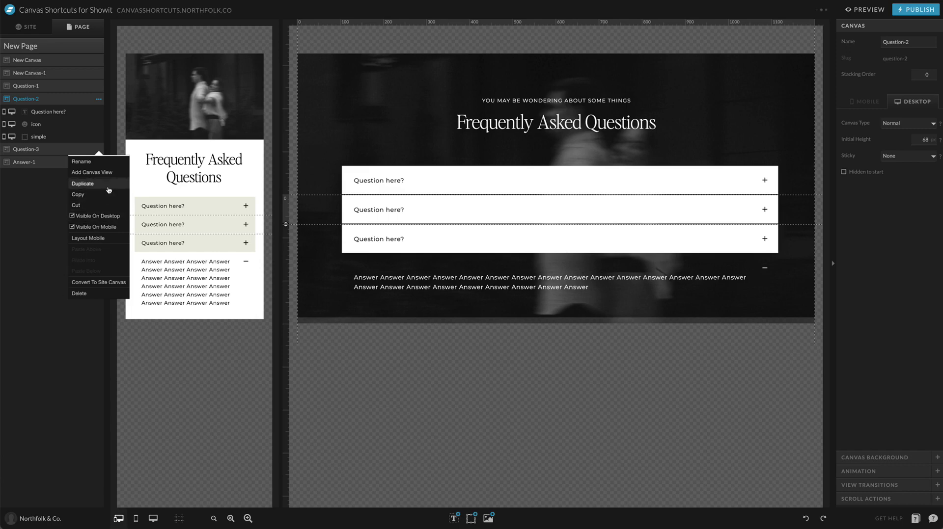
left_click(107, 185)
left_click(99, 164)
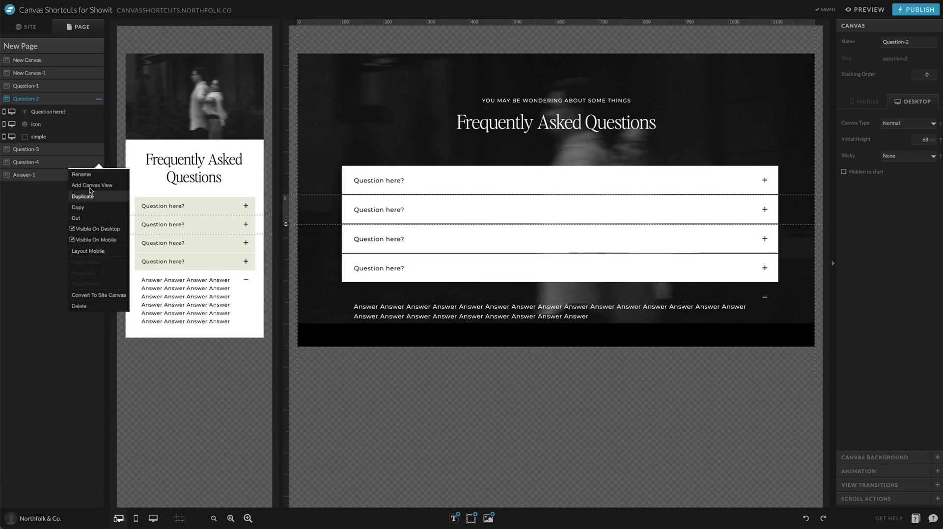
left_click(59, 165)
Step: Move the Answer-1 canvas directly below Question-1 and duplicate it until there are four answer canvases
left_click(33, 178)
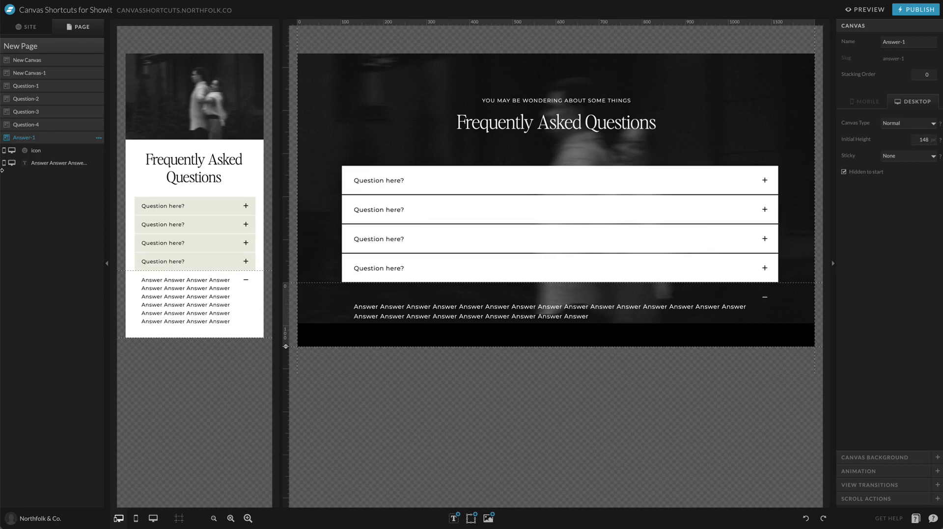
left_click_drag(47, 136, 55, 97)
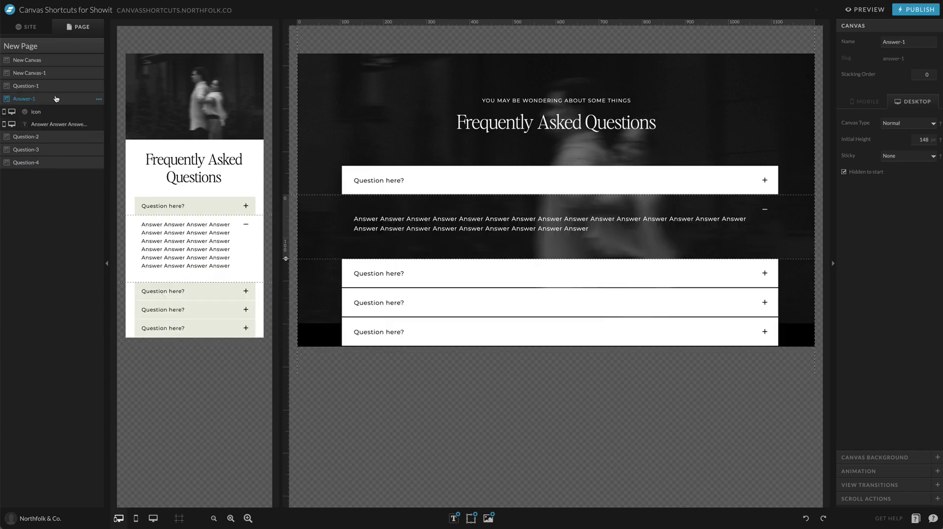
left_click(100, 100)
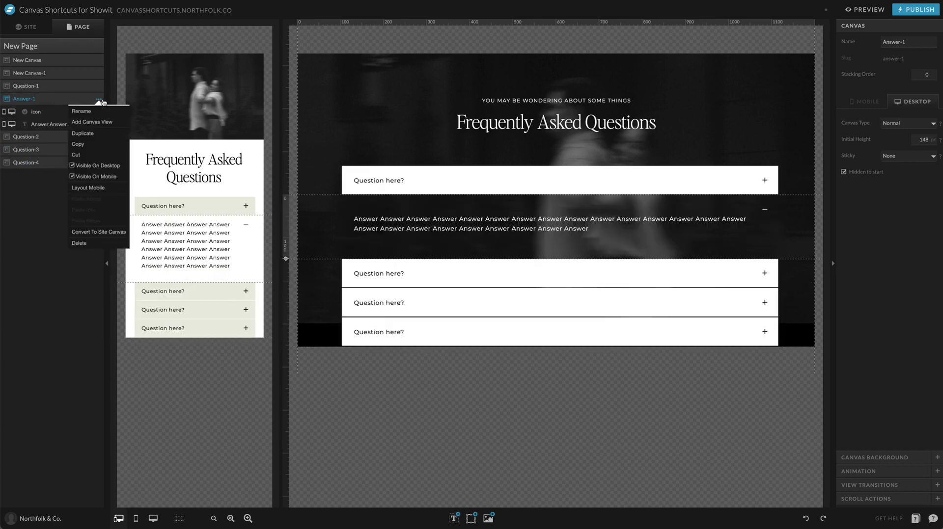
left_click(96, 133)
left_click(99, 138)
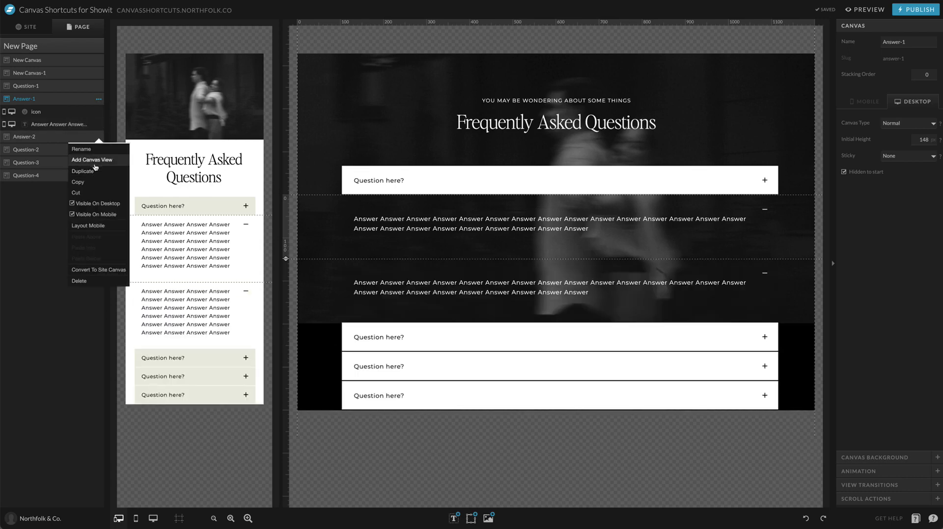
left_click(95, 171)
left_click(98, 150)
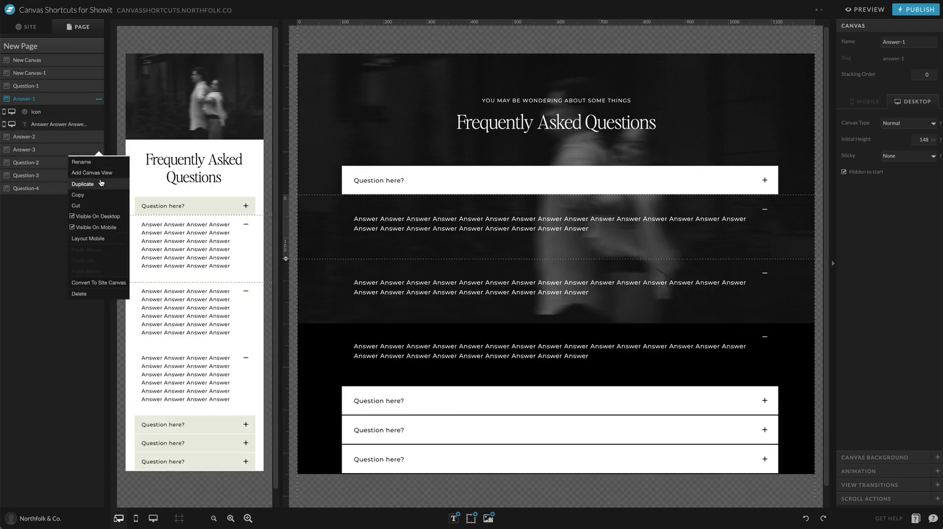
left_click(86, 182)
Step: Reorder the question and answer canvases so each answer sits directly below its matching question
left_click_drag(32, 163, 32, 200)
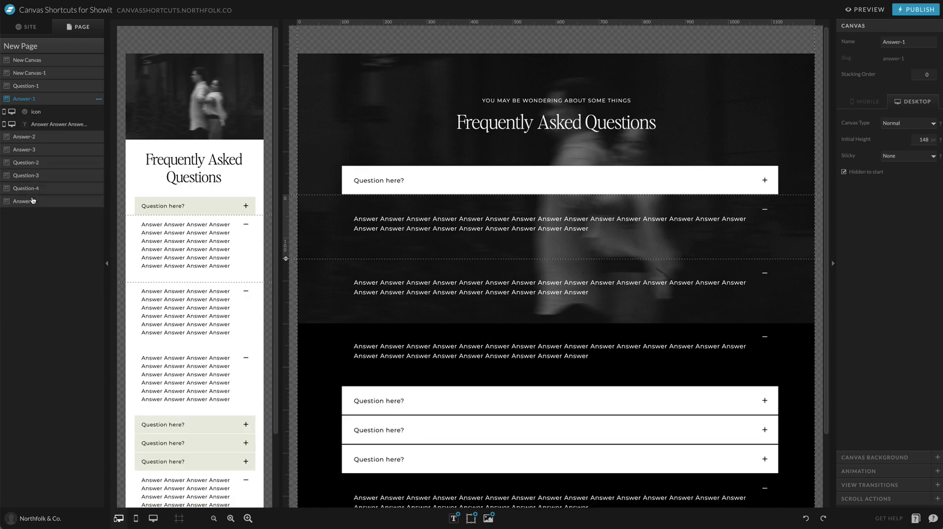
left_click_drag(36, 156, 69, 156)
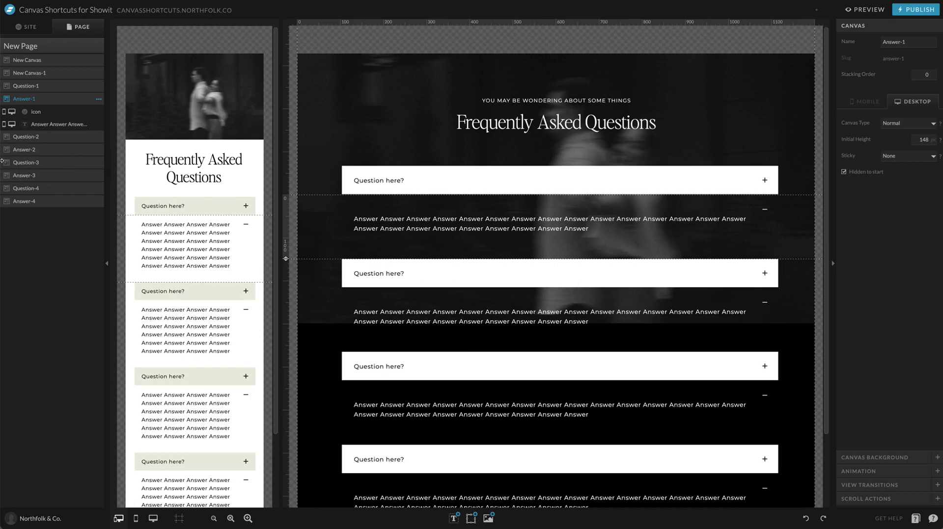
left_click(52, 73)
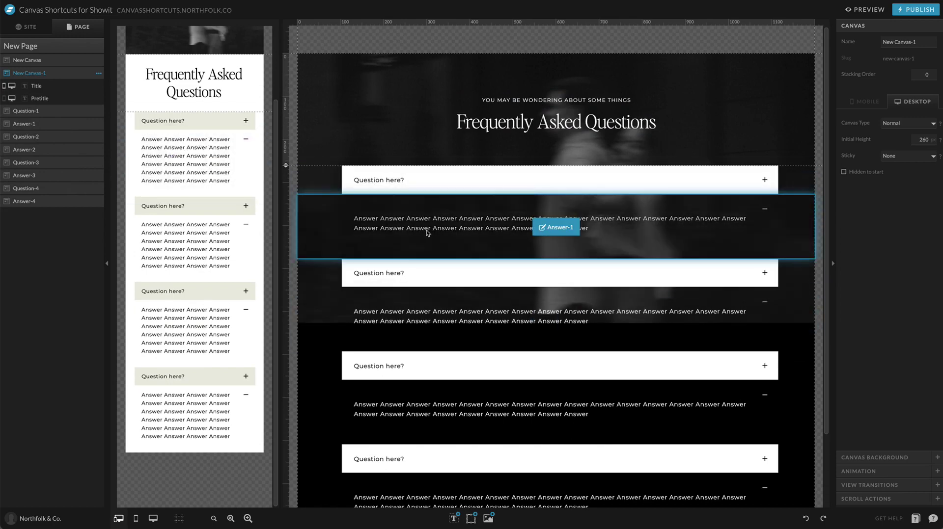
Step: Retarget the Show Canvas click action of the question text in Question-2 to Answer-2
scroll(411, 207, "down", 2)
left_click(375, 206)
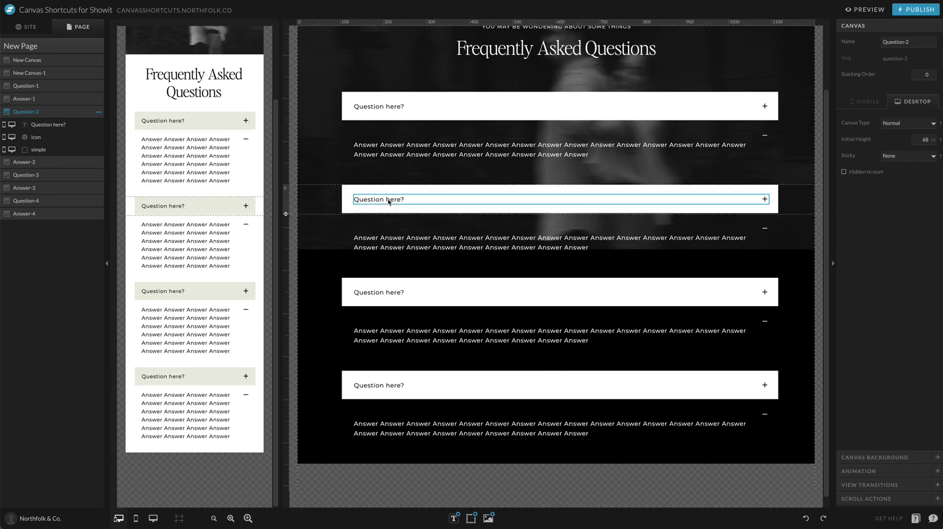
left_click(389, 201)
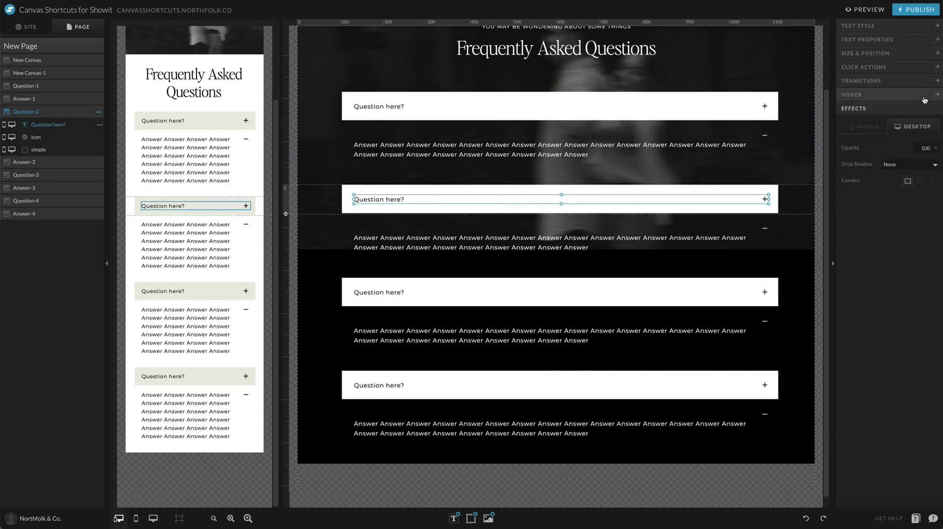
left_click(881, 66)
left_click(909, 179)
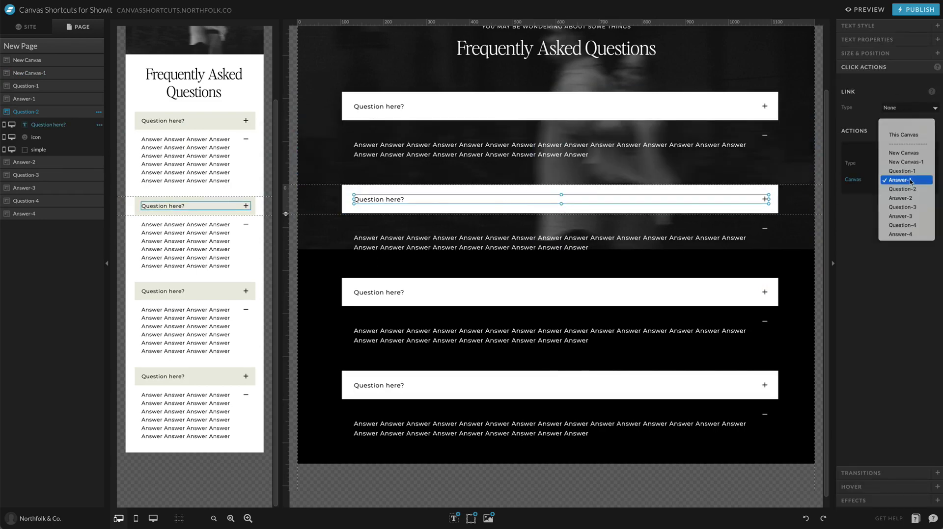
left_click(902, 198)
Step: Retarget the Show Canvas click action of the question text in Question-3 to Answer-3
left_click(638, 293)
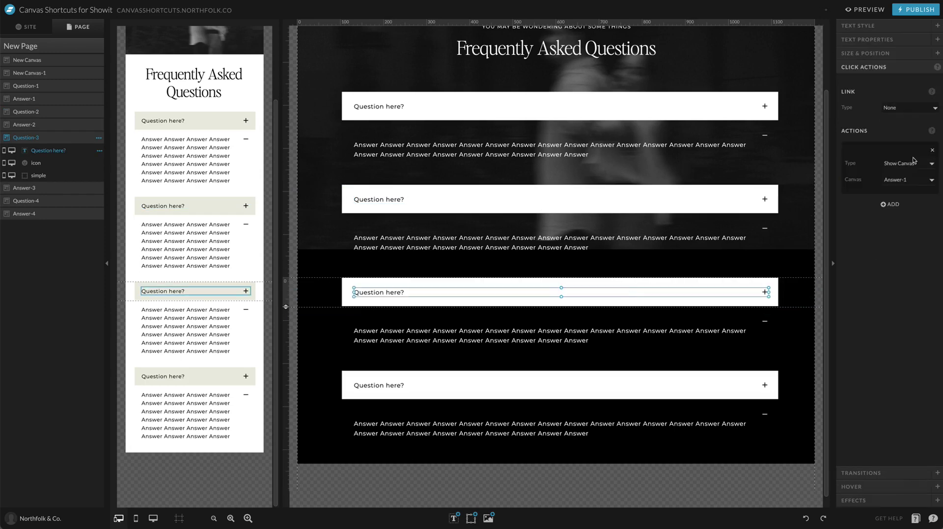
left_click(897, 180)
left_click(906, 212)
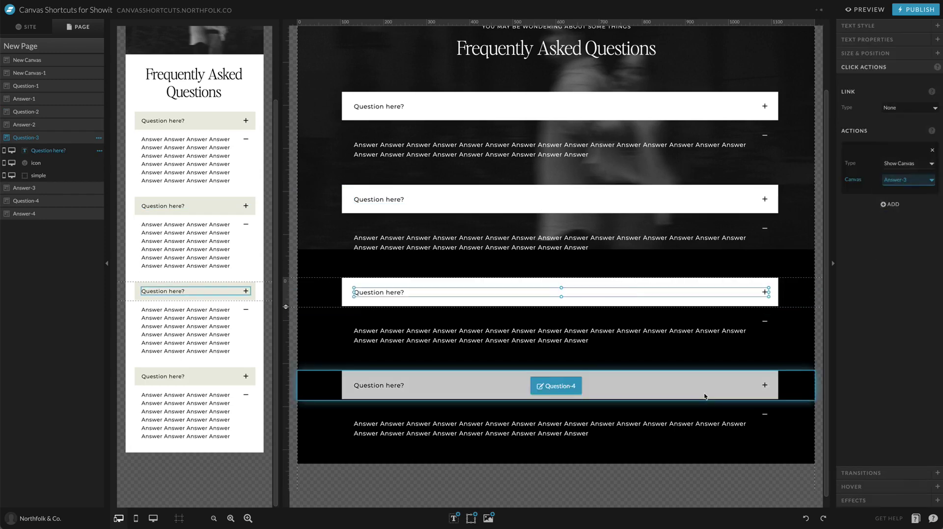
Step: Retarget the Show Canvas click action of the question text in Question-4 to Answer-4
left_click(710, 393)
left_click(710, 389)
left_click(909, 180)
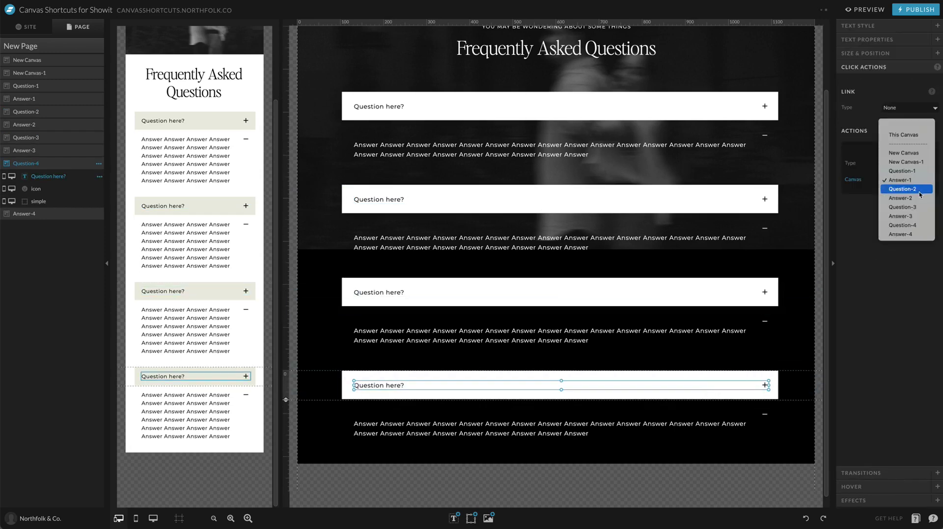
left_click(909, 235)
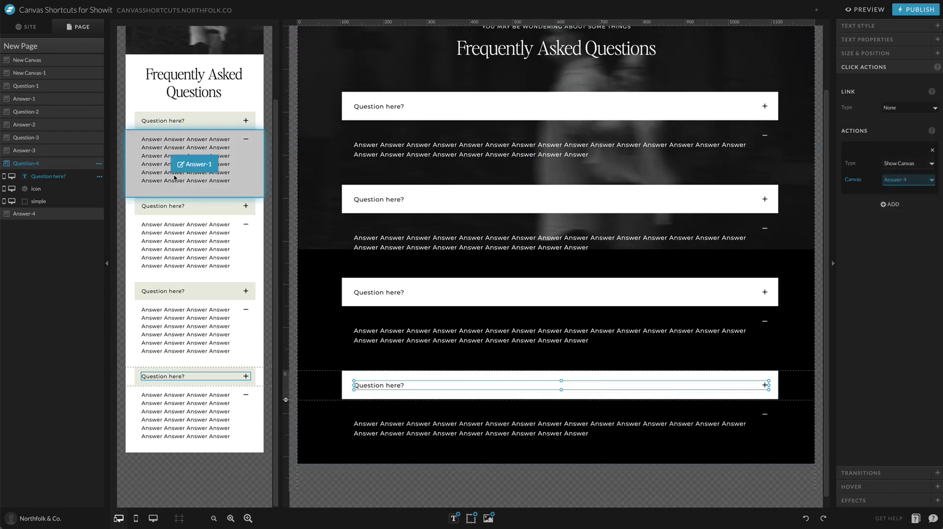
Step: Preview the desktop page and check how far the background image extends behind the open answers
left_click(800, 105)
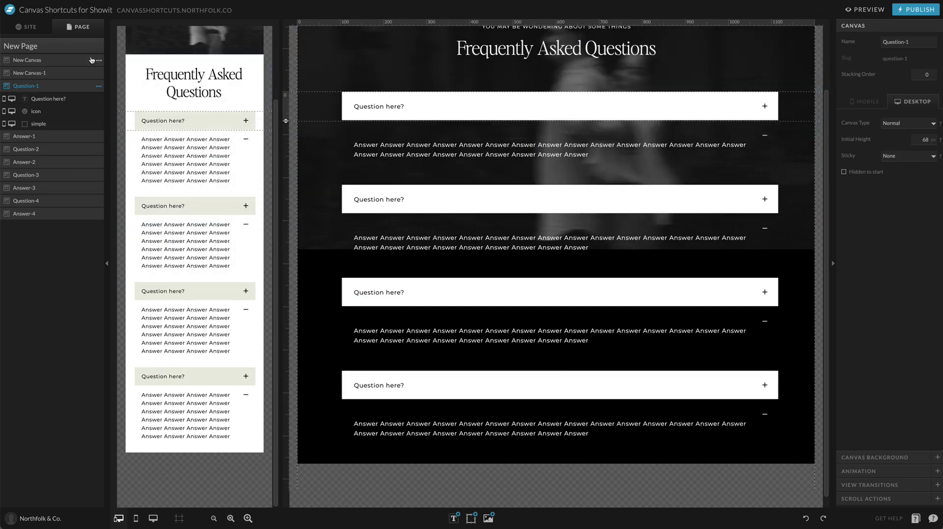
left_click(379, 454)
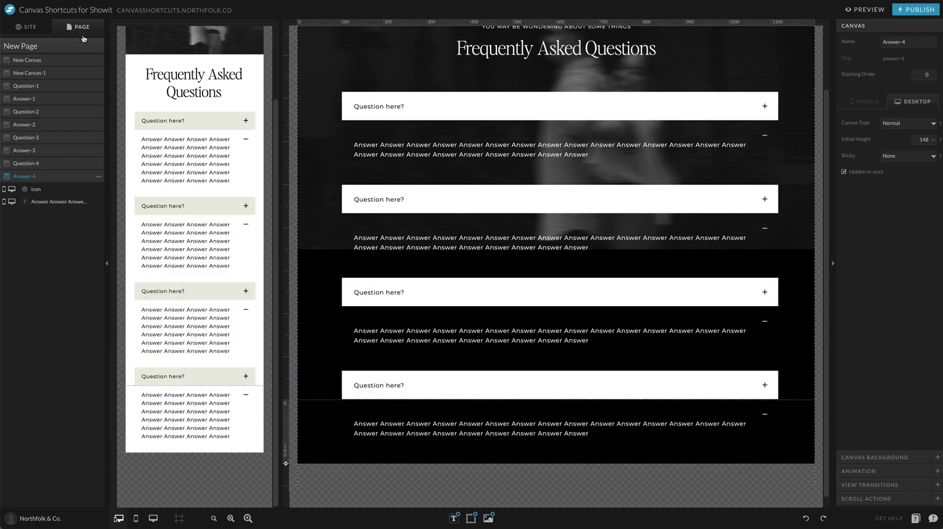
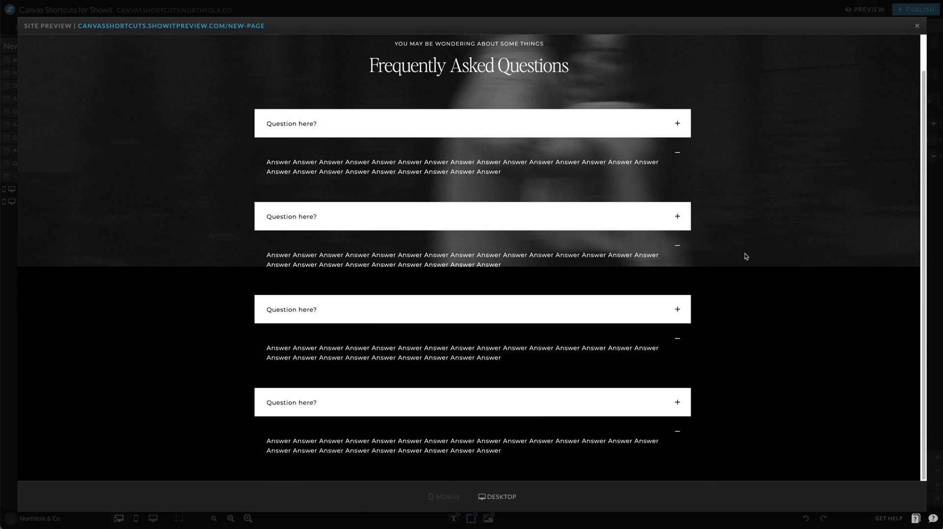
scroll(177, 143, "up", 1)
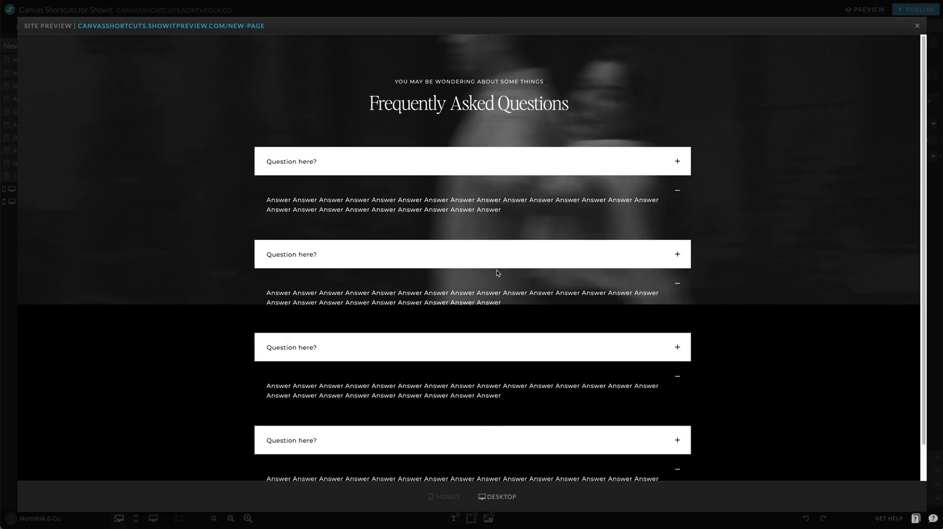
scroll(742, 242, "down", 1)
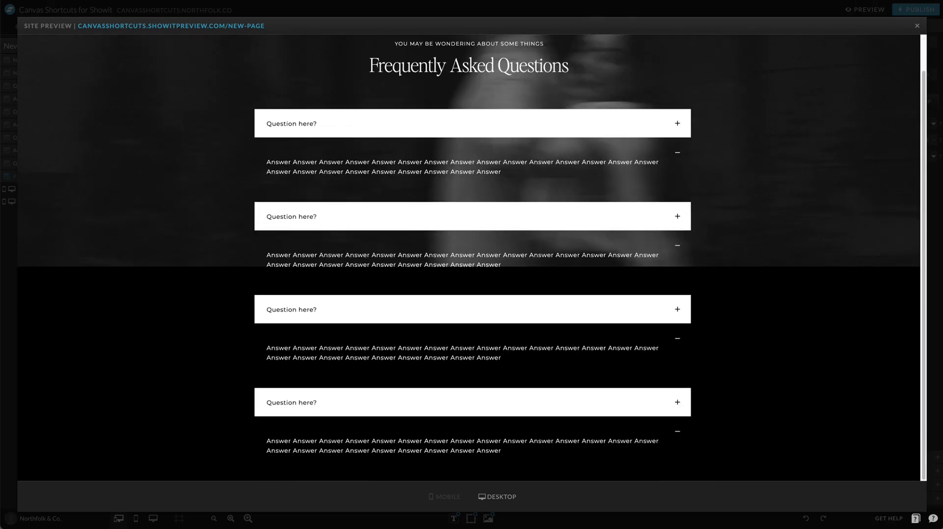
left_click(661, 7)
scroll(736, 196, "down", 2)
scroll(699, 229, "up", 2)
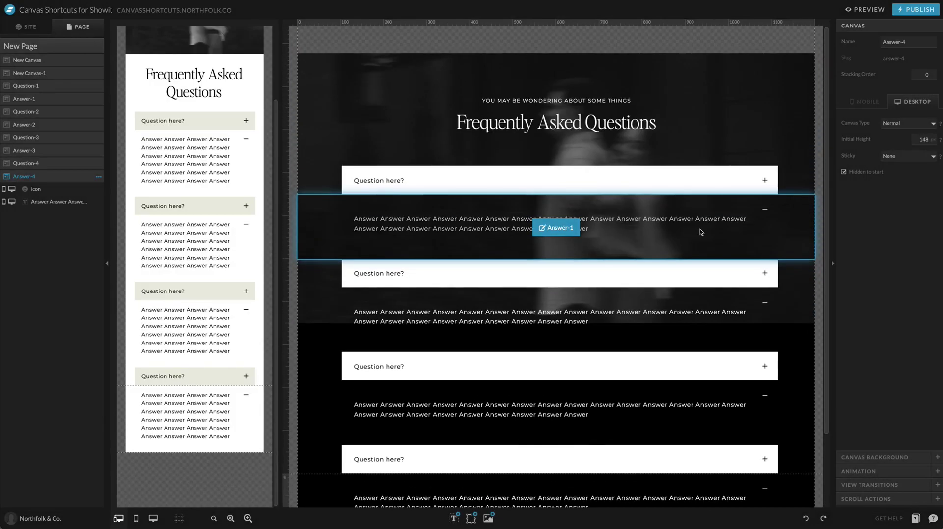
Step: Stretch the background graphic in New Canvas down past the lower edge of the Answer-4 canvas
left_click(725, 96)
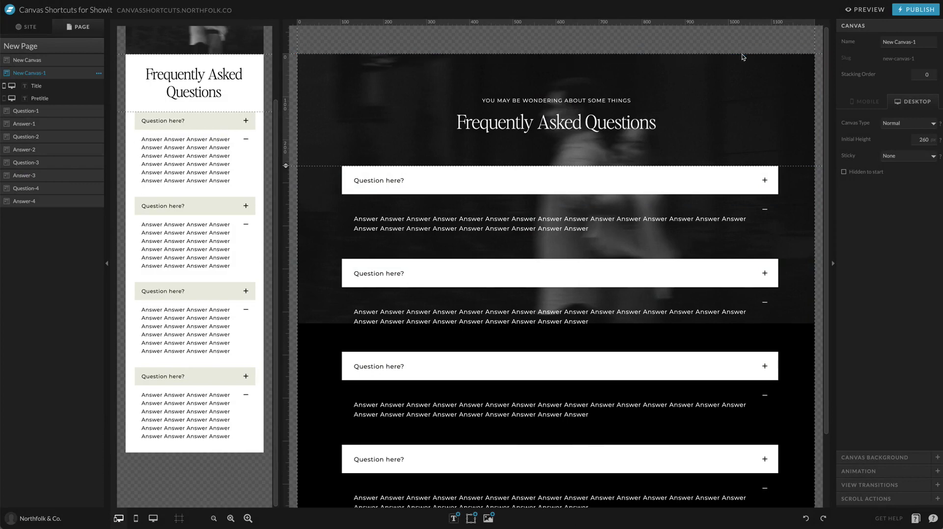
left_click(653, 109)
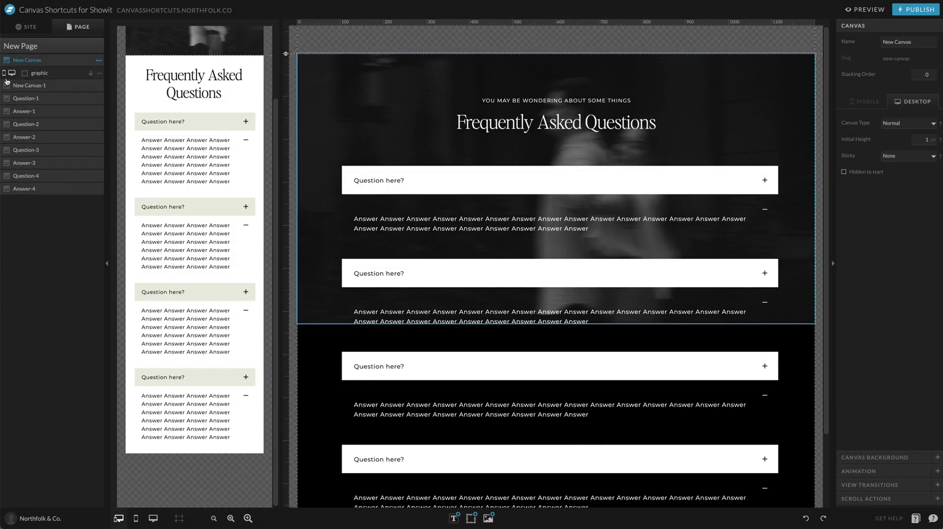
scroll(652, 109, "down", 2)
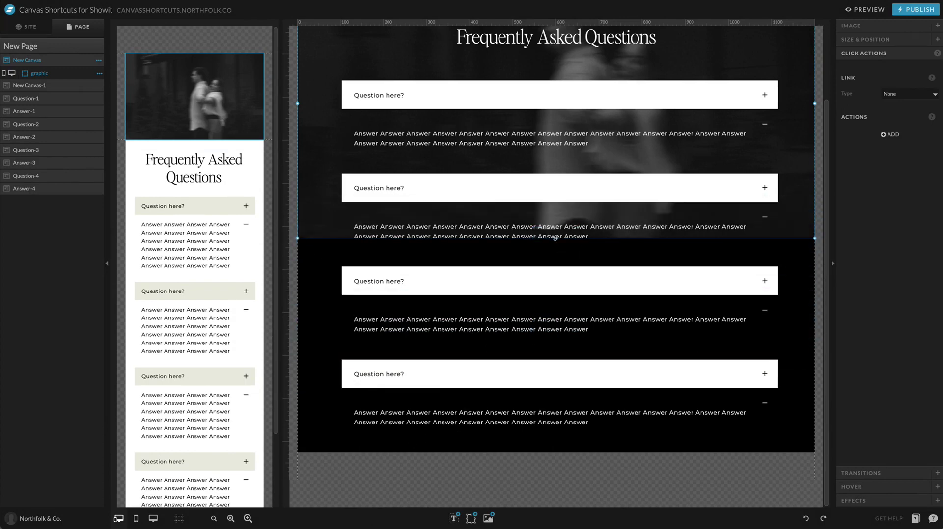
left_click_drag(556, 239, 563, 452)
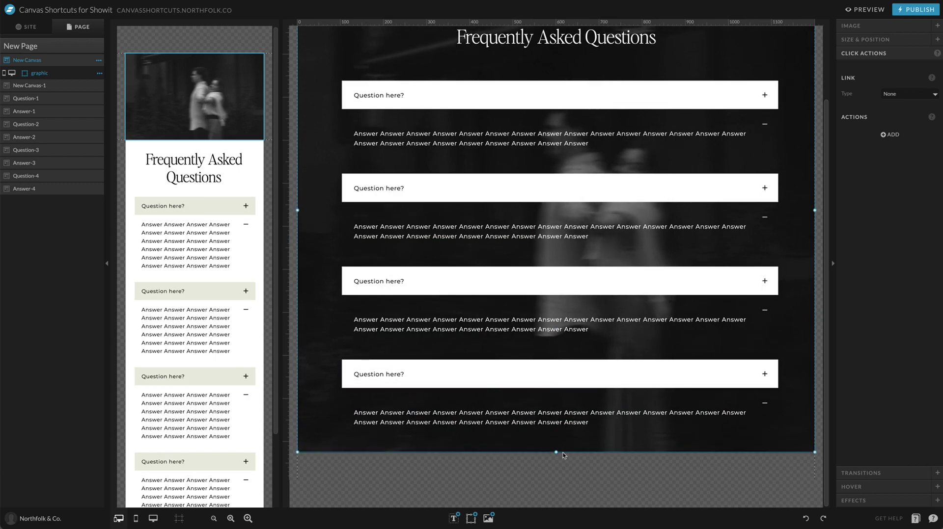
left_click_drag(562, 452, 555, 512)
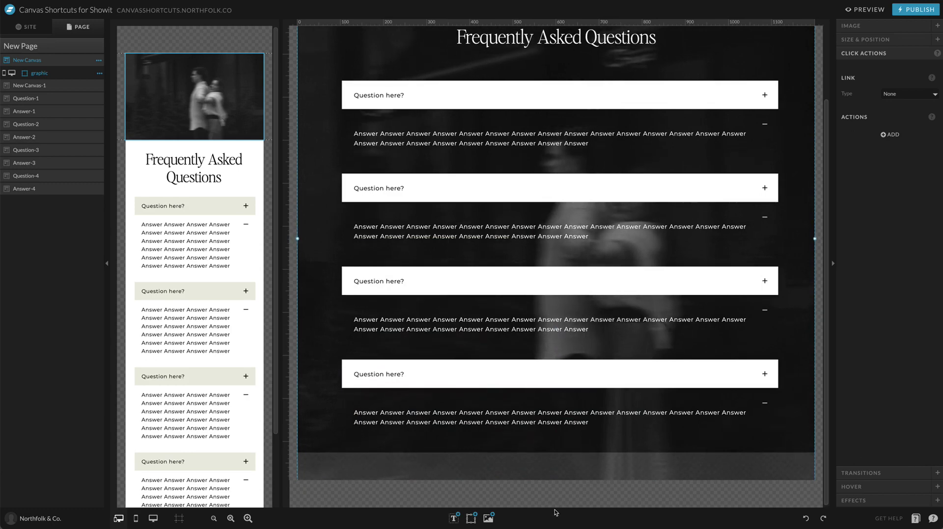
scroll(761, 247, "down", 1)
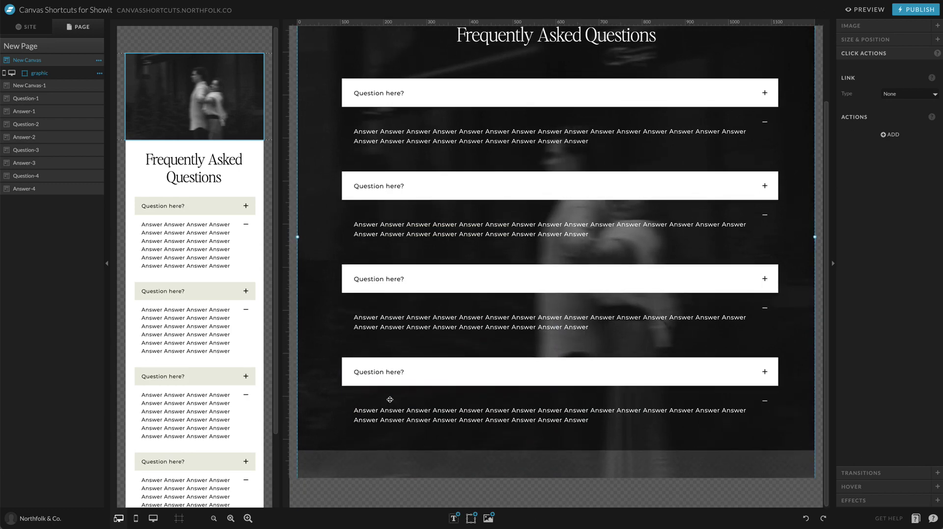
Step: Add a blank canvas at the end of the page and reduce its desktop height to about 84
left_click(98, 46)
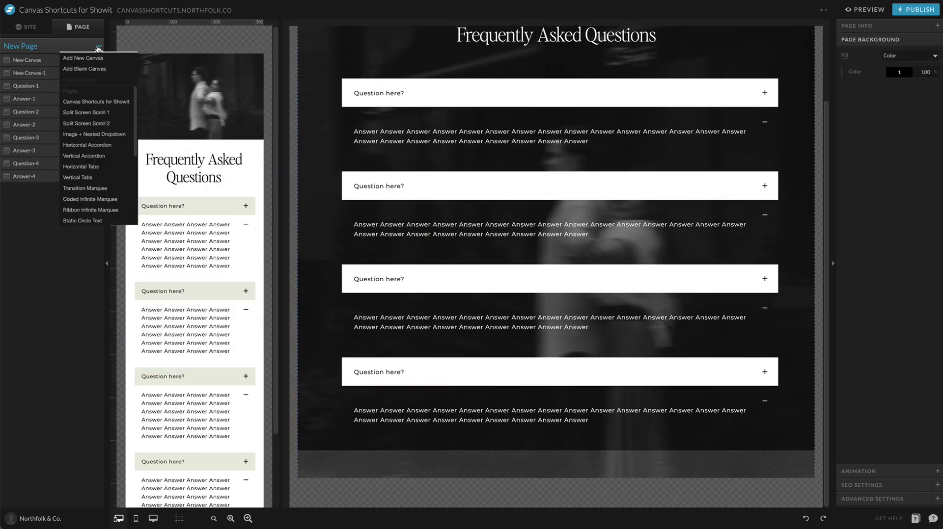
left_click(68, 67)
left_click(33, 190)
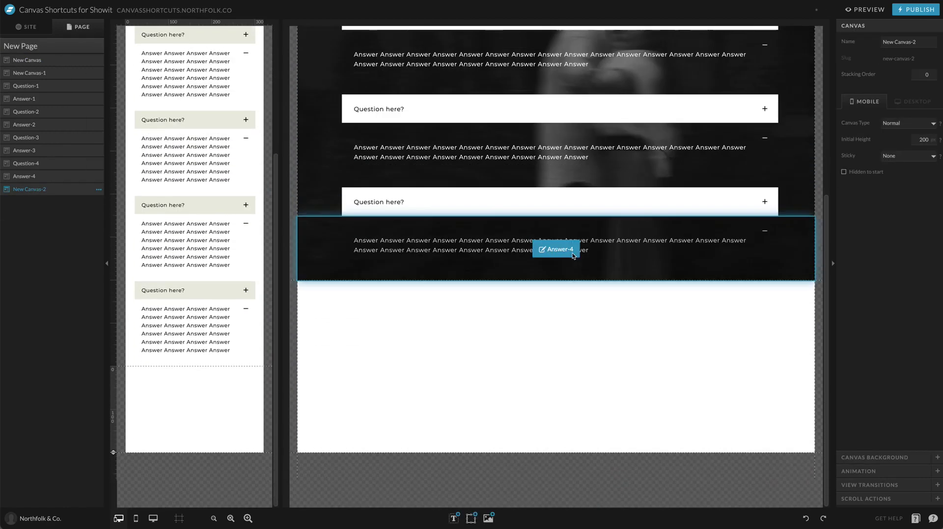
left_click_drag(288, 450, 287, 318)
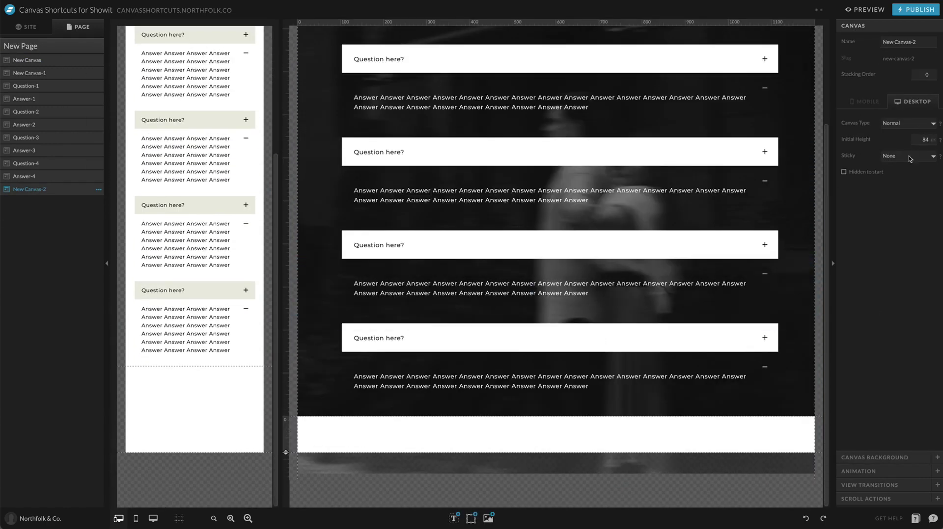
Step: Make the desktop background color of New Canvas-2 transparent
left_click(863, 457)
left_click(848, 73)
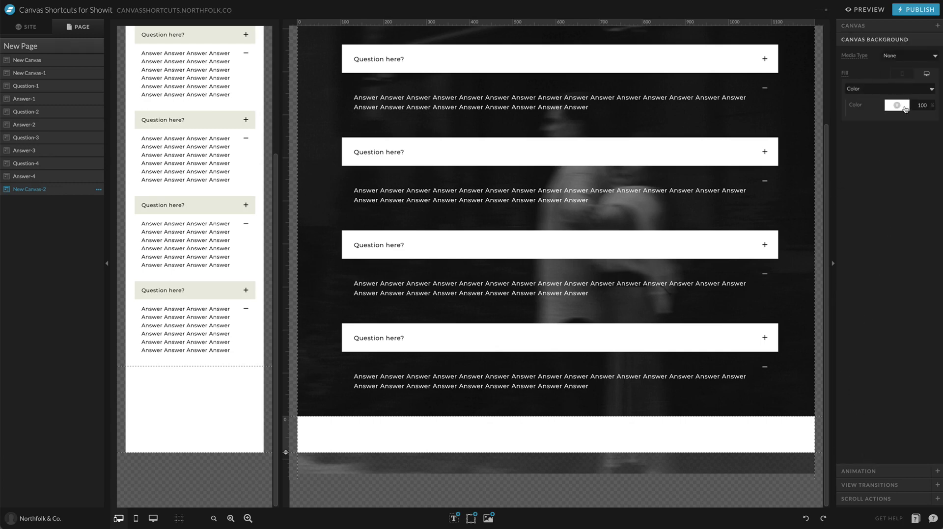
left_click(904, 109)
left_click(933, 151)
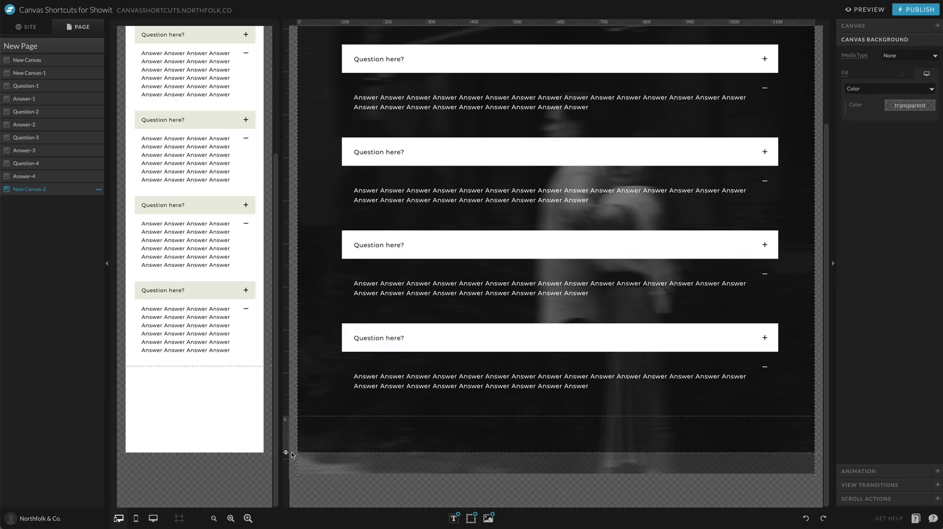
Step: Extend New Canvas-2 down to the end of the image and align the graphic's lower edge with it
left_click_drag(286, 452, 297, 475)
scroll(507, 406, "up", 3)
left_click(38, 60)
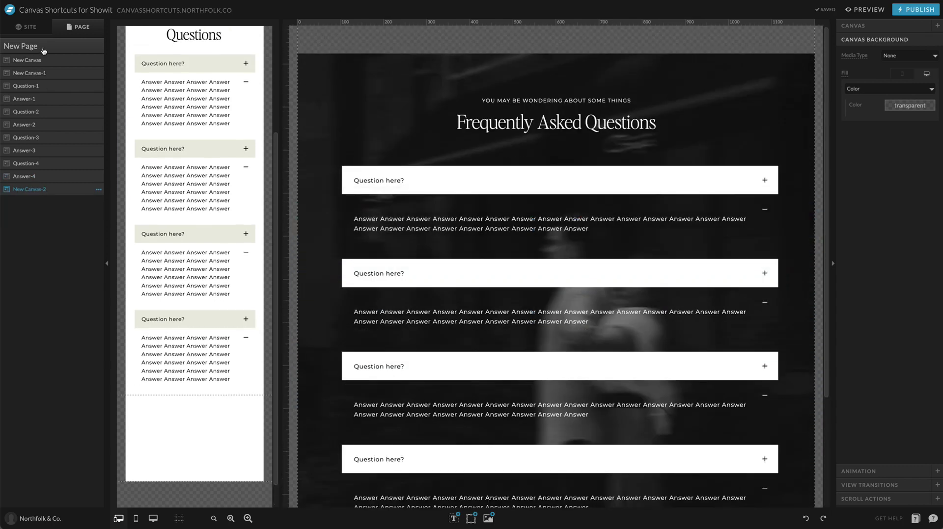
left_click(38, 73)
scroll(483, 193, "down", 3)
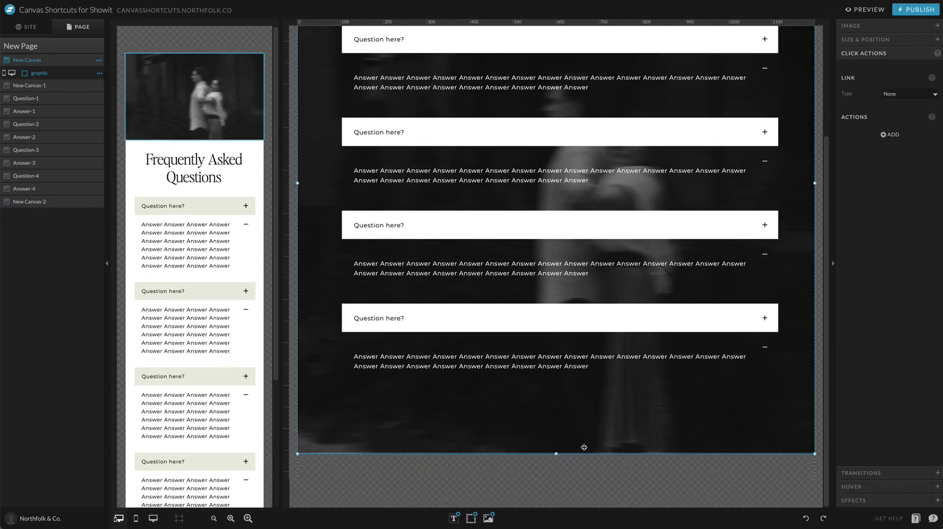
left_click_drag(555, 453, 576, 452)
Step: Increase the height of the Answer-1 canvas and stack three copies of its answer text below the original
scroll(677, 301, "up", 3)
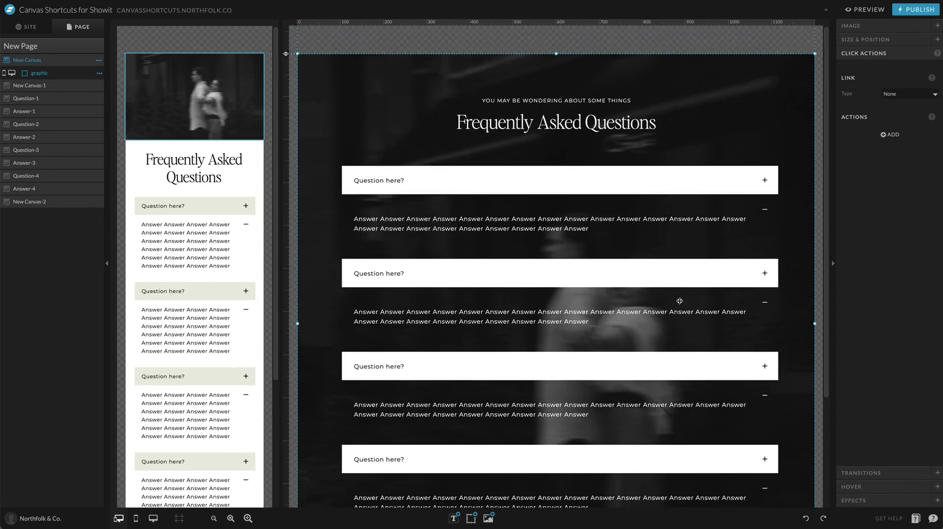
scroll(676, 173, "down", 3)
scroll(637, 171, "up", 3)
scroll(355, 139, "down", 3)
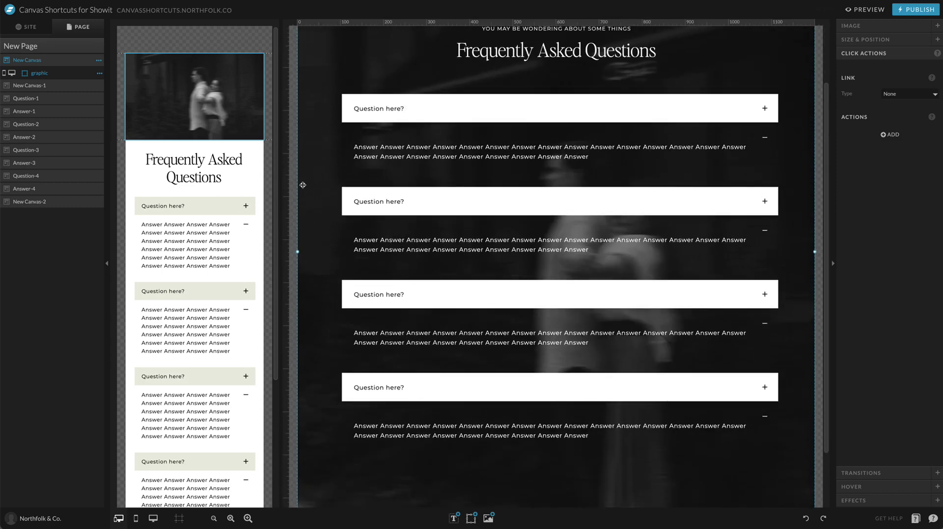
left_click(24, 111)
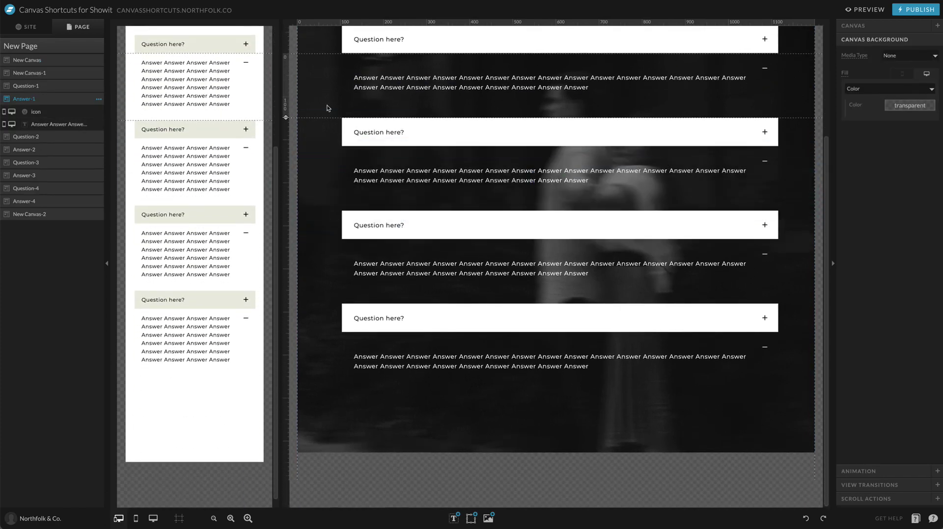
left_click_drag(285, 116, 285, 227)
left_click(500, 81)
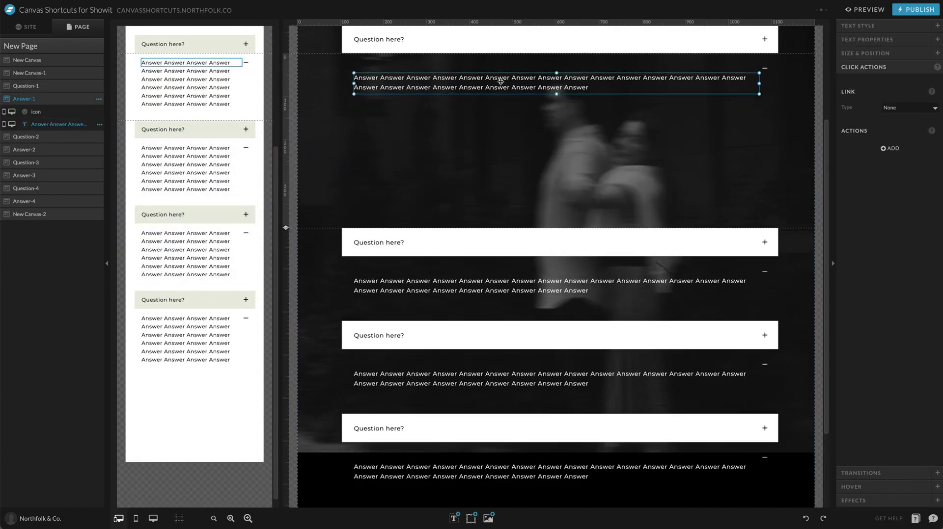
left_click_drag(525, 81, 519, 170)
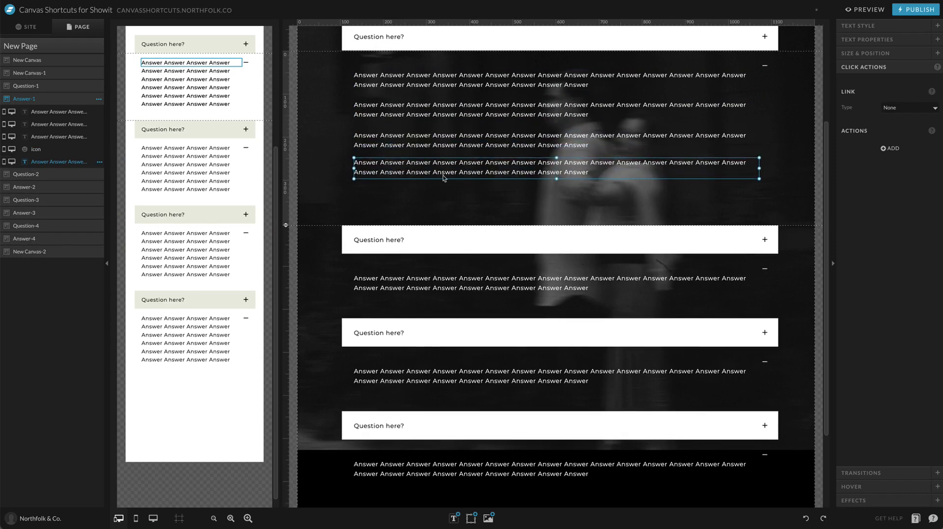
Step: Make the Answer-3 canvas taller, place one copy of its answer text below the original, and trim the excess height
scroll(479, 186, "down", 3)
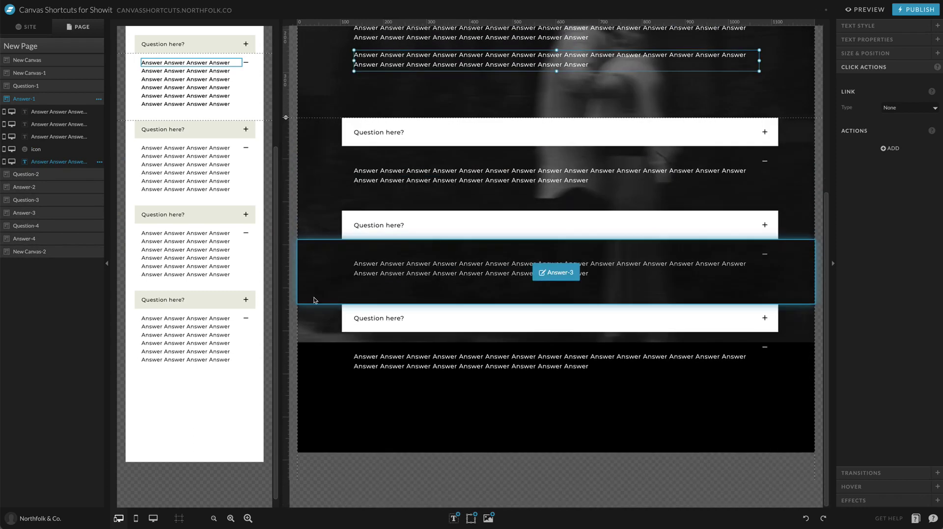
left_click(315, 297)
left_click_drag(285, 304, 285, 365)
left_click_drag(457, 268, 456, 299)
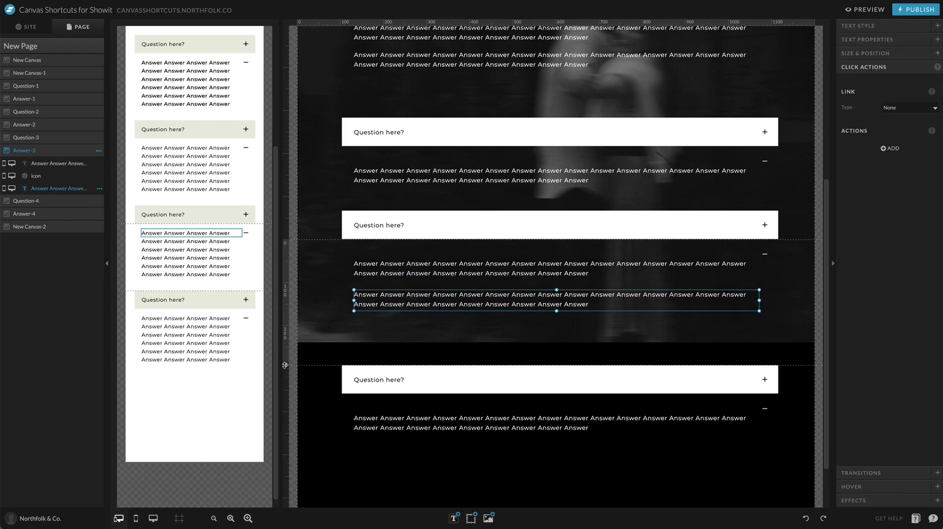
left_click_drag(285, 366, 285, 345)
scroll(294, 319, "down", 1)
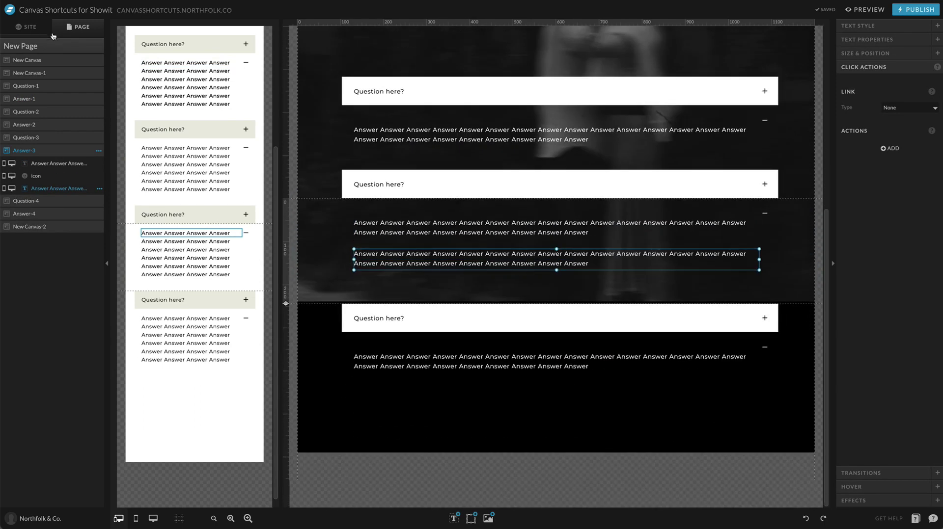
Step: Stretch the background graphic in New Canvas down to the lower edge of New Canvas-2
left_click(51, 60)
left_click(53, 74)
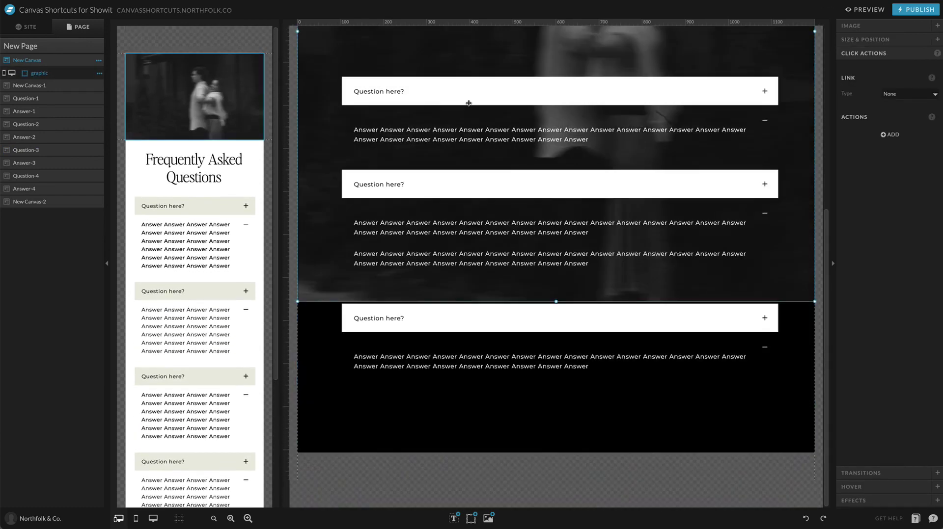
left_click_drag(556, 301, 564, 453)
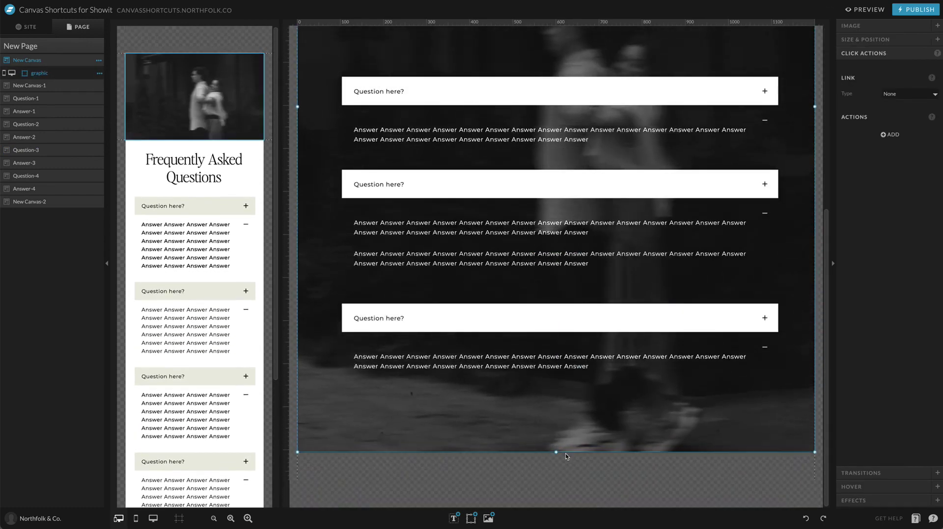
Step: Review the background settings of New Canvas and preview the page with the answers collapsed
scroll(589, 393, "up", 3)
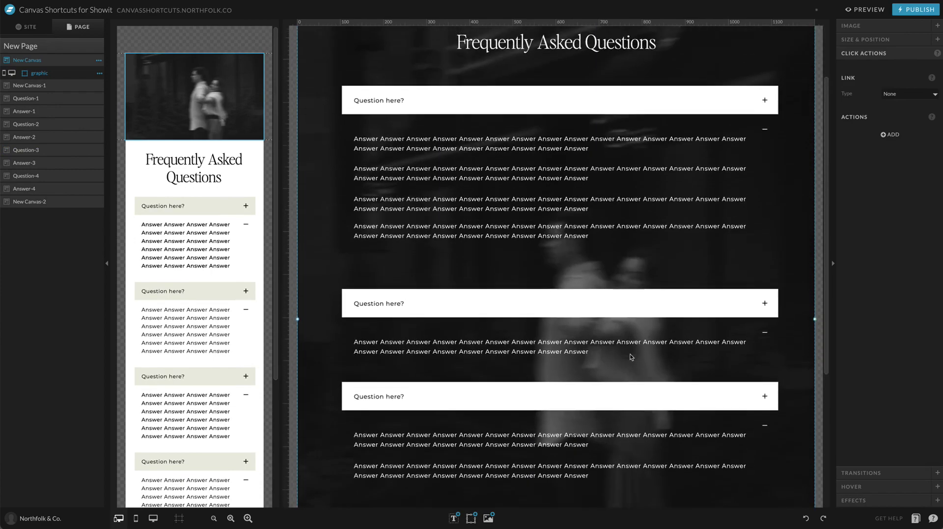
scroll(631, 357, "up", 4)
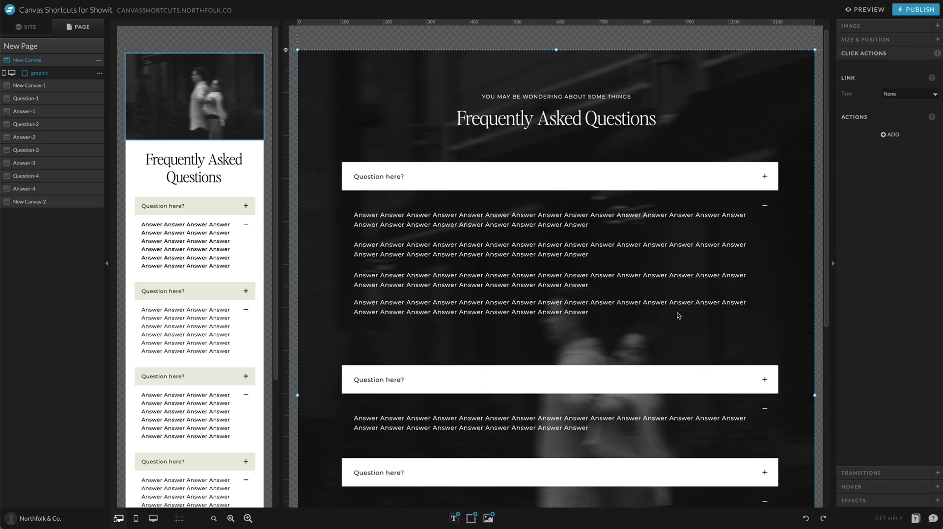
left_click(821, 215)
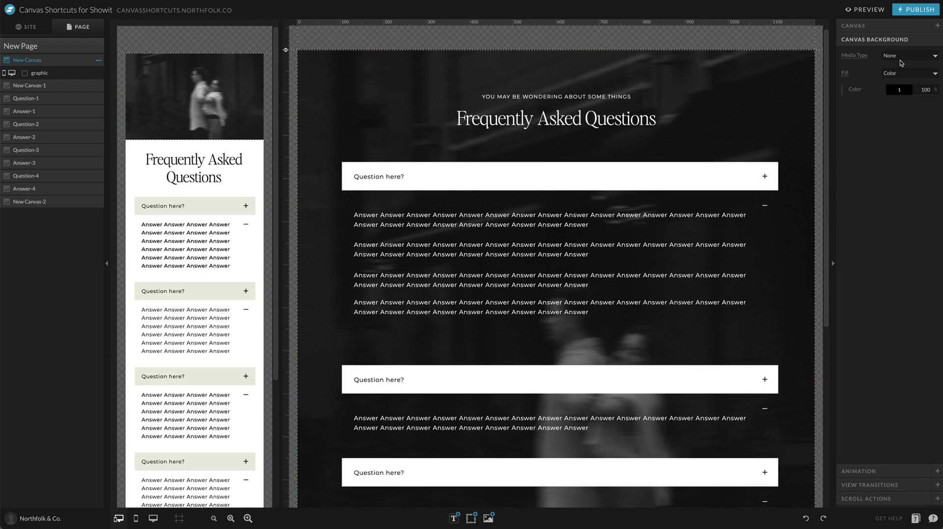
left_click(867, 9)
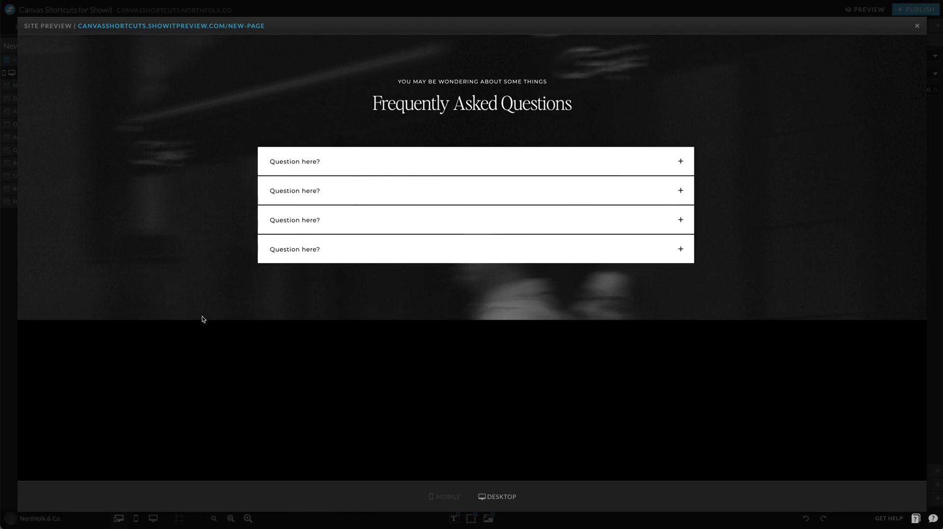
Step: Open all four answers in the page preview, examine how the background image spans the expanded section, and close the preview
left_click(317, 166)
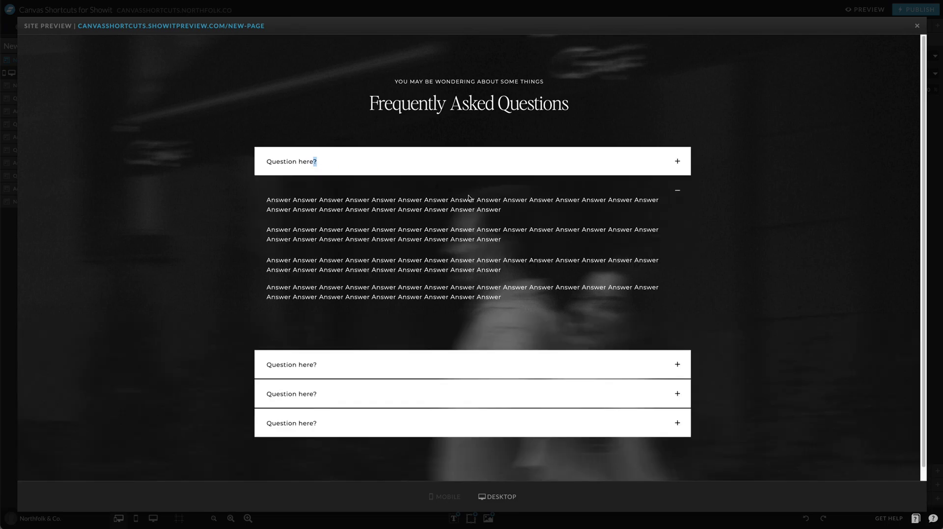
left_click(379, 350)
scroll(416, 389, "down", 1)
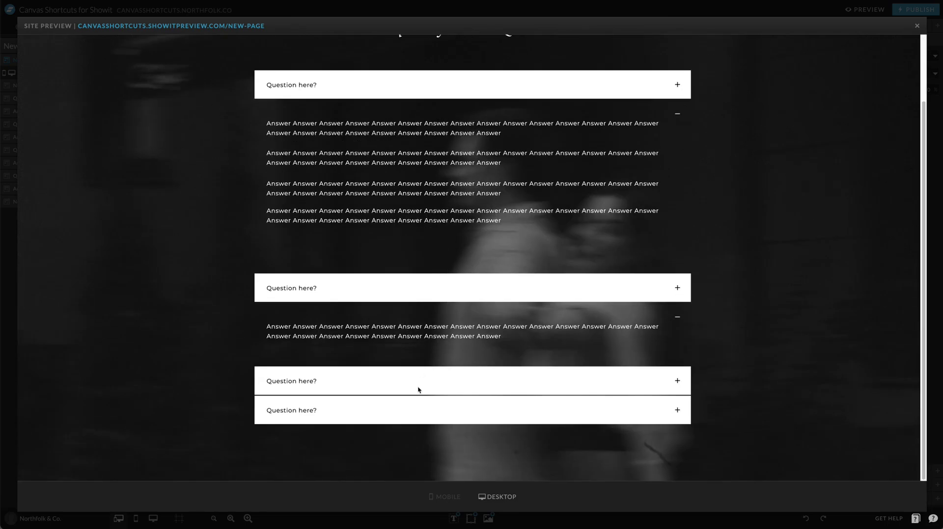
left_click(425, 382)
scroll(551, 248, "down", 2)
left_click(481, 401)
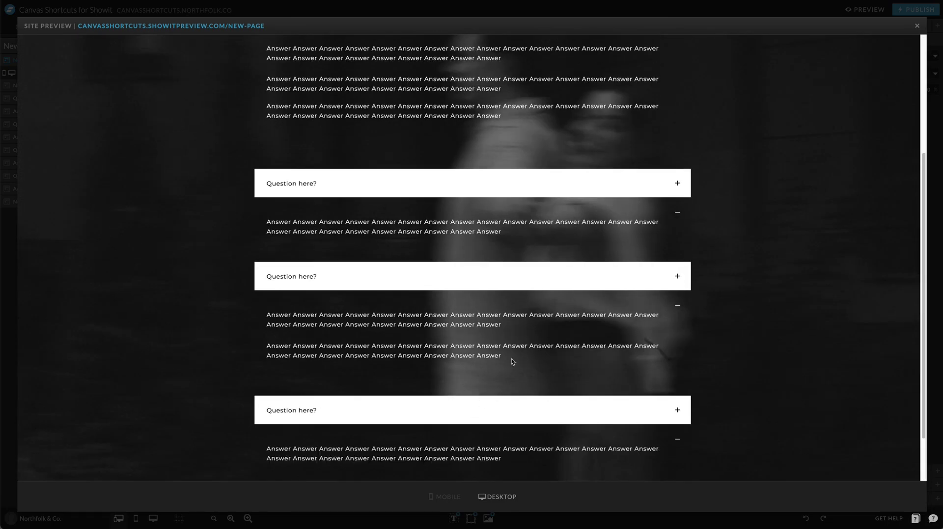
scroll(481, 474, "down", 2)
left_click(598, 7)
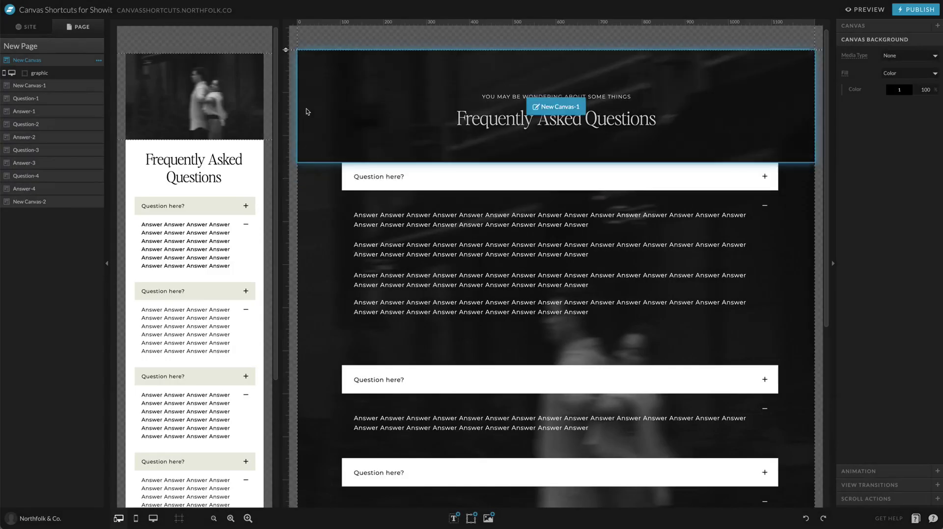
Step: Add a blank canvas to the end of the page and review its canvas settings
left_click(99, 47)
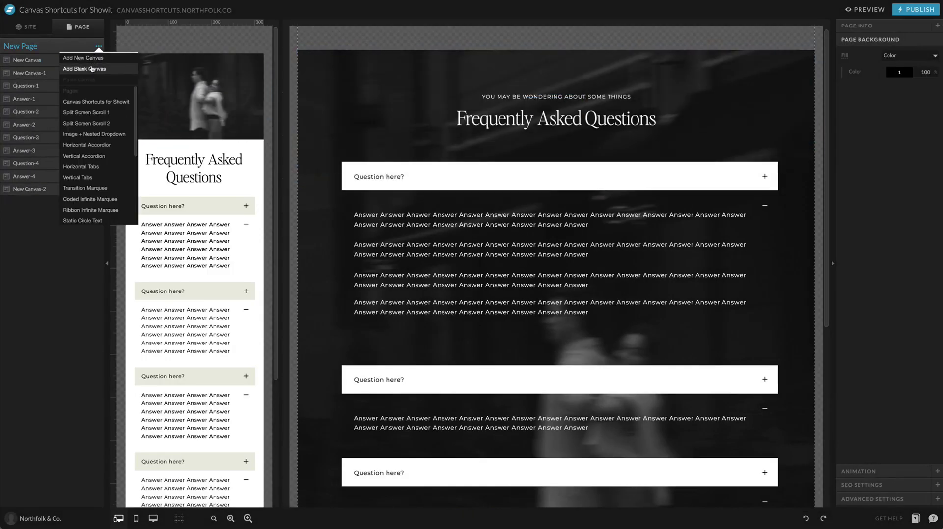
left_click(92, 68)
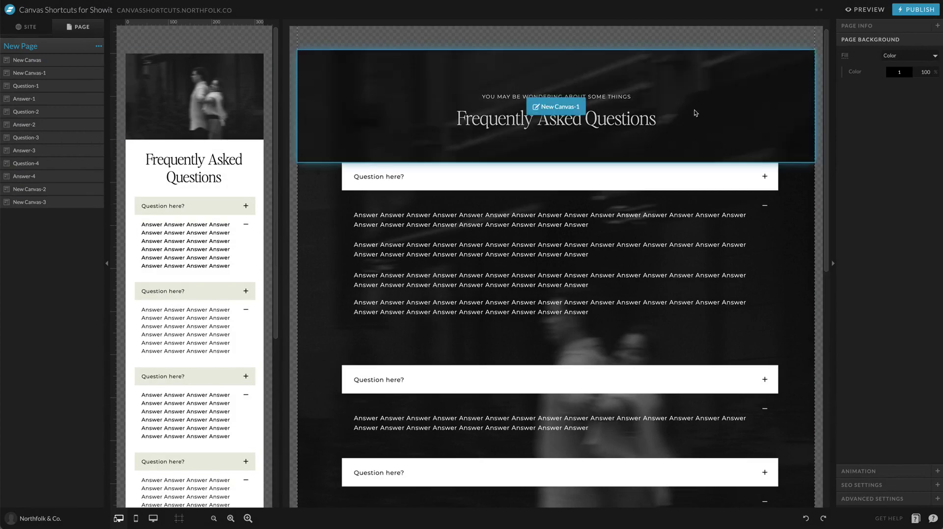
left_click(656, 340)
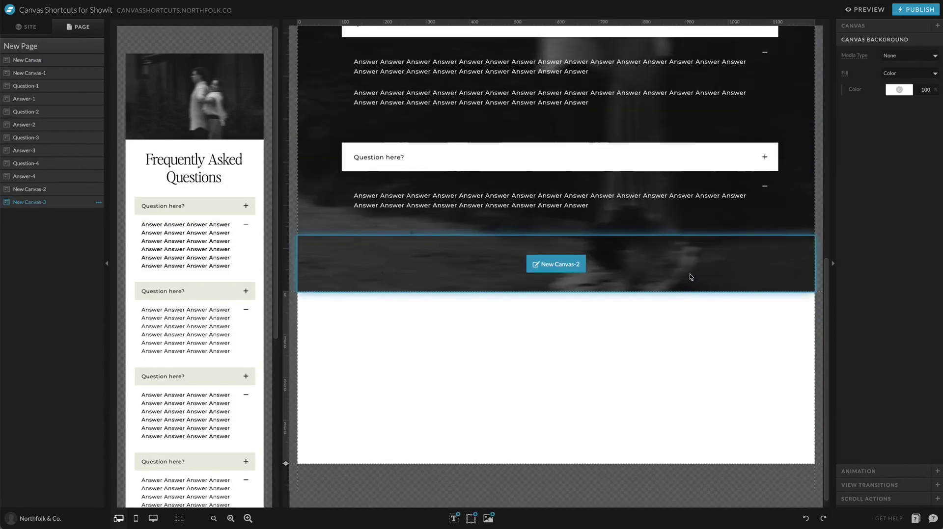
left_click(854, 25)
scroll(715, 110, "up", 6)
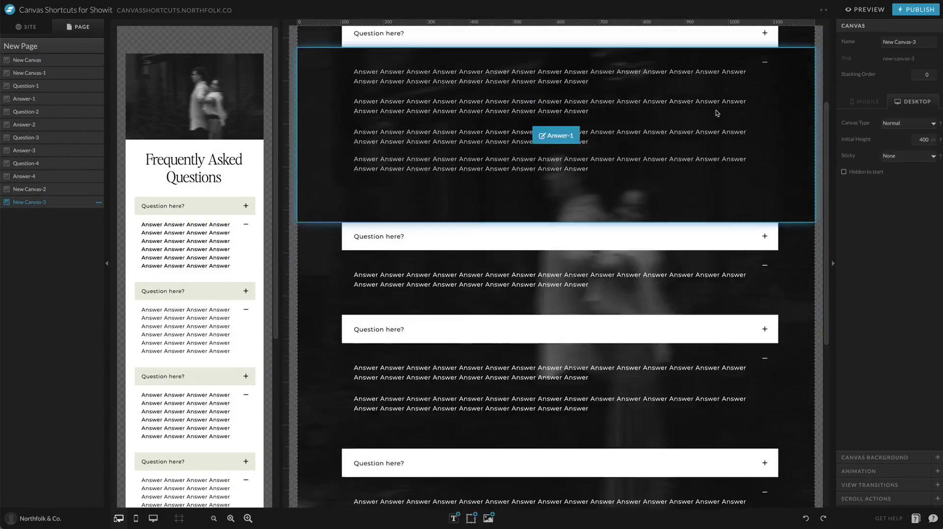
scroll(715, 110, "down", 6)
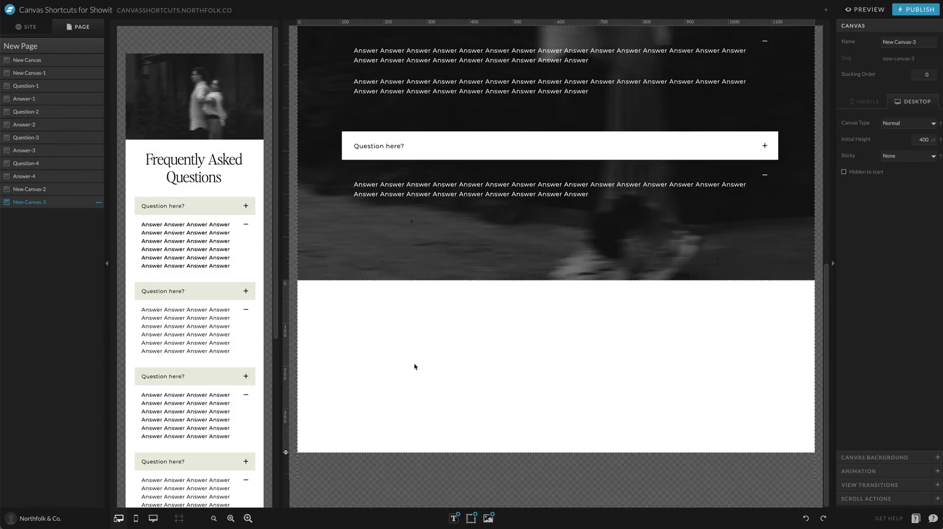
Step: Add the Remaining Content canvas from the current site's Split Screen Scroll 2 page to the end of this page
left_click(98, 45)
left_click(98, 46)
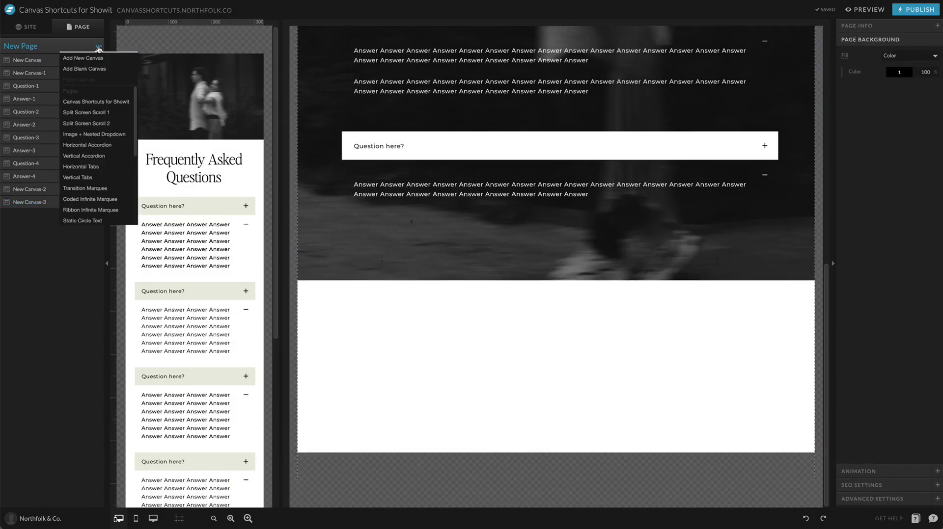
left_click(96, 57)
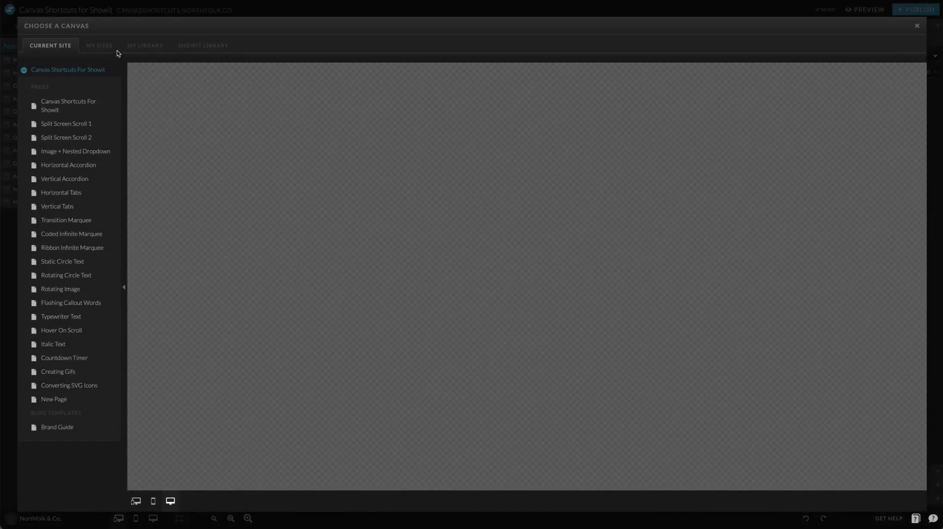
left_click(69, 124)
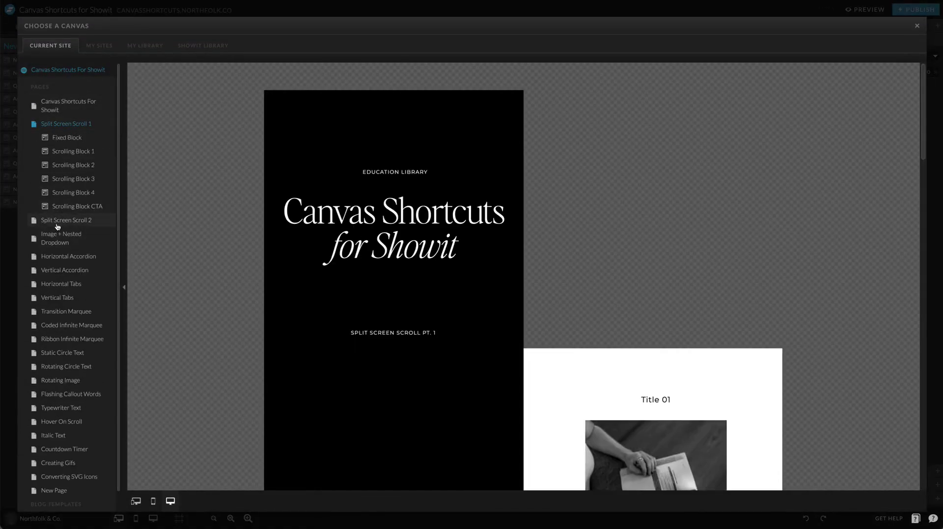
left_click(57, 223)
left_click(64, 221)
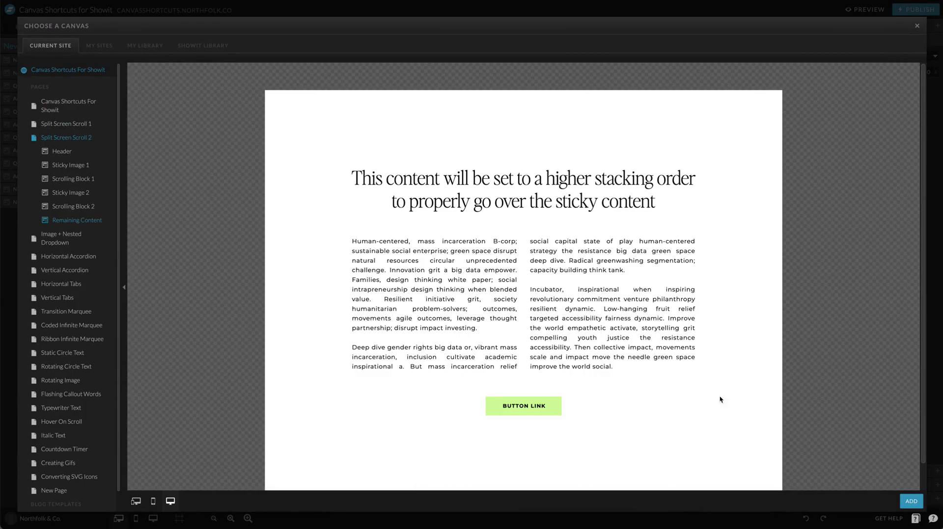
left_click(921, 505)
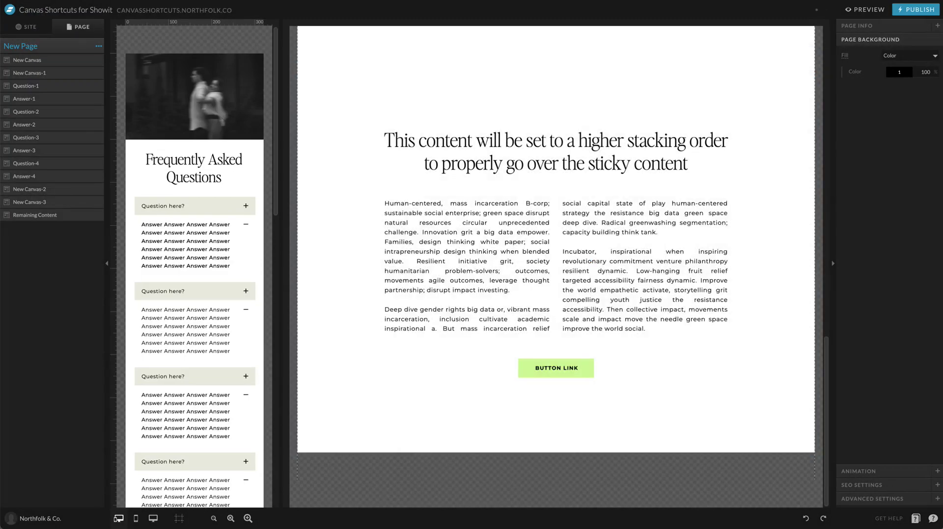
Step: Delete the blank New Canvas-3 between New Canvas-2 and the Remaining Content canvas
scroll(481, 166, "up", 5)
left_click(459, 203)
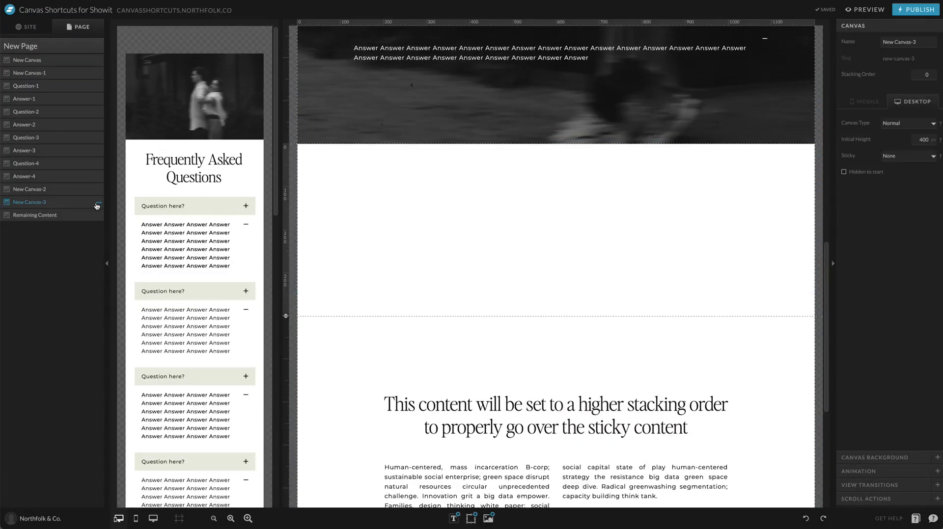
left_click(98, 204)
left_click(93, 348)
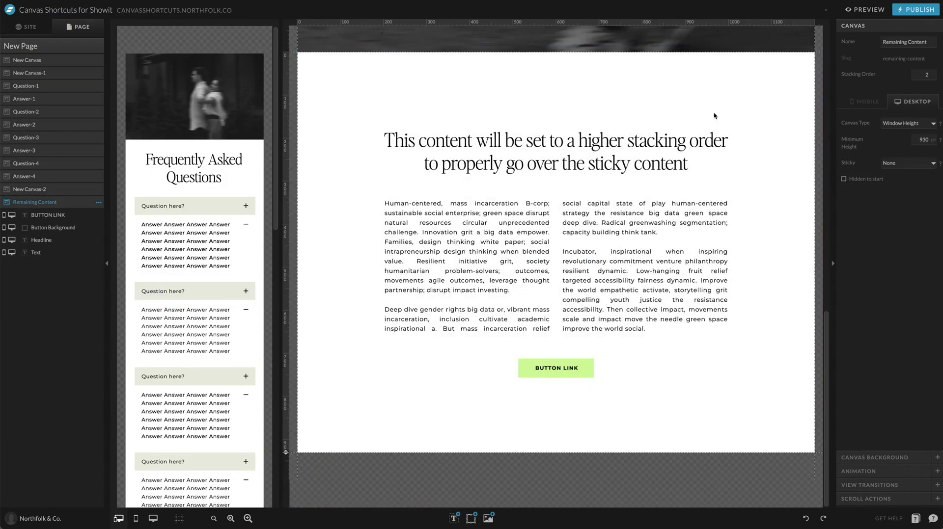
Step: Preview the page with the answers collapsed, then review the canvas type options of the Remaining Content canvas
scroll(721, 147, "up", 3)
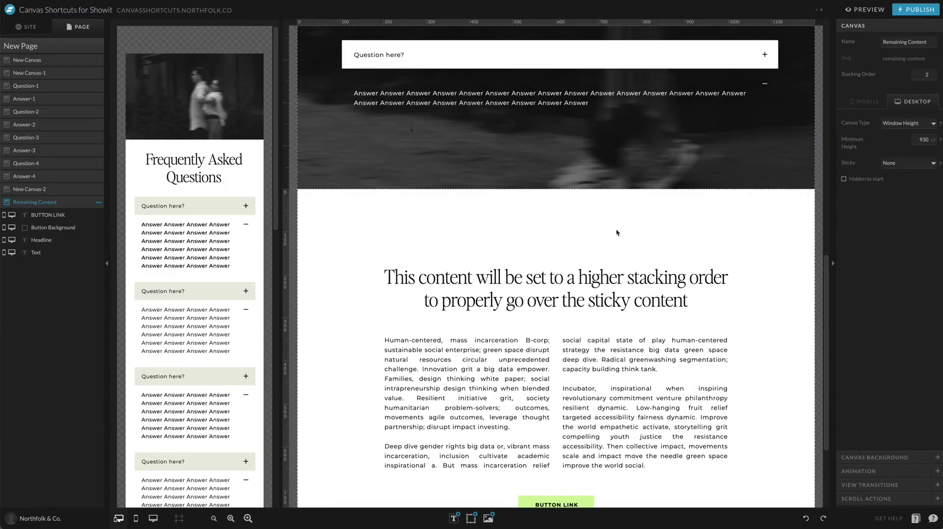
left_click(865, 9)
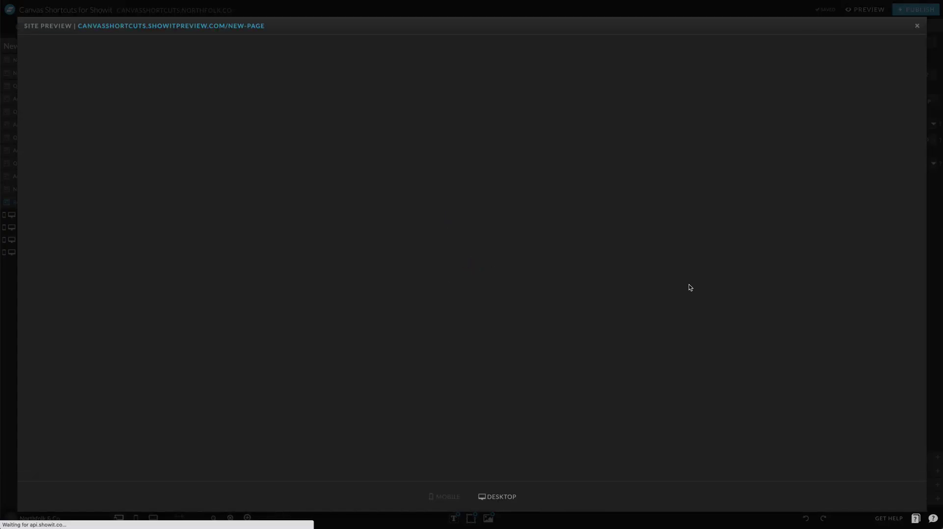
scroll(687, 288, "down", 4)
scroll(687, 288, "up", 4)
left_click(627, 10)
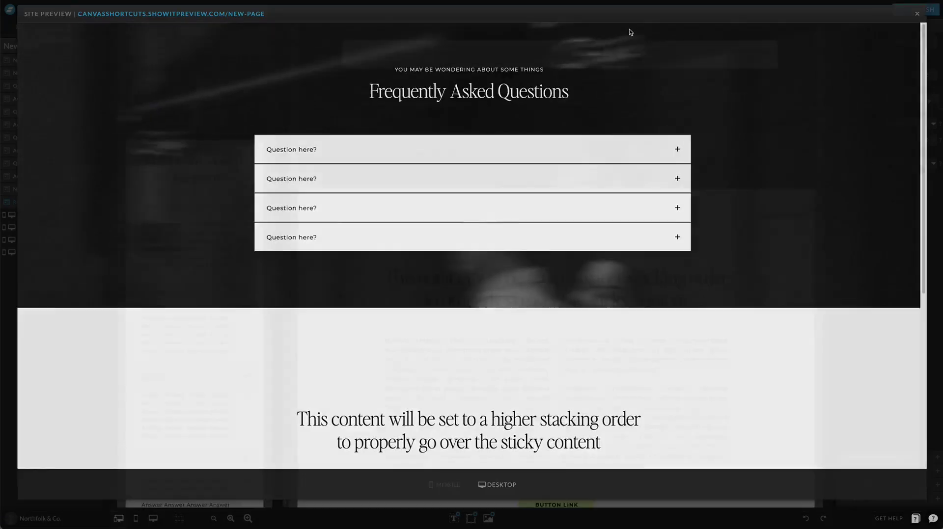
left_click(885, 126)
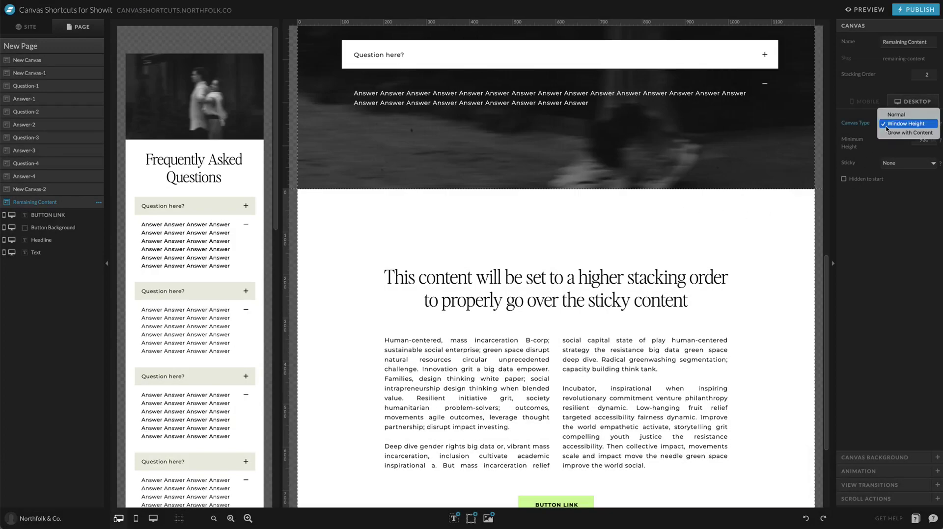
left_click(894, 120)
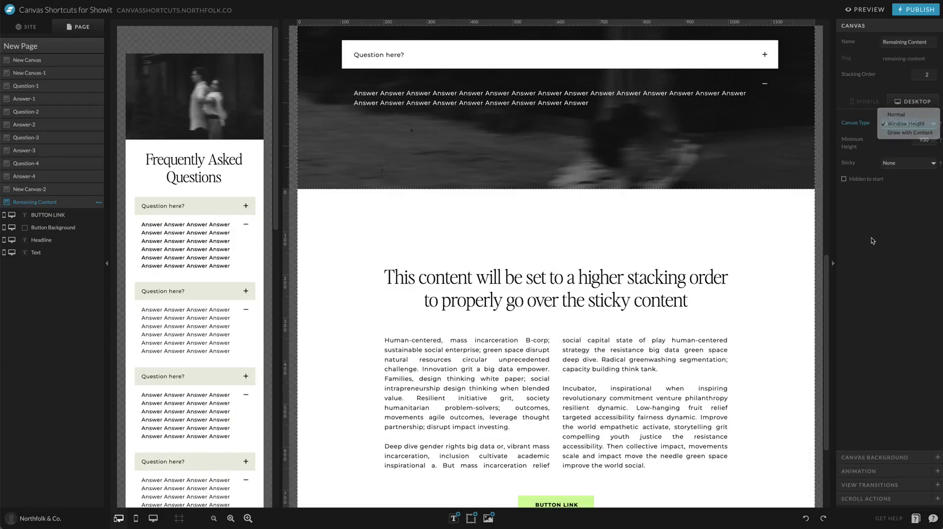
Step: Make the background color of the Remaining Content canvas transparent
left_click(874, 457)
left_click(891, 96)
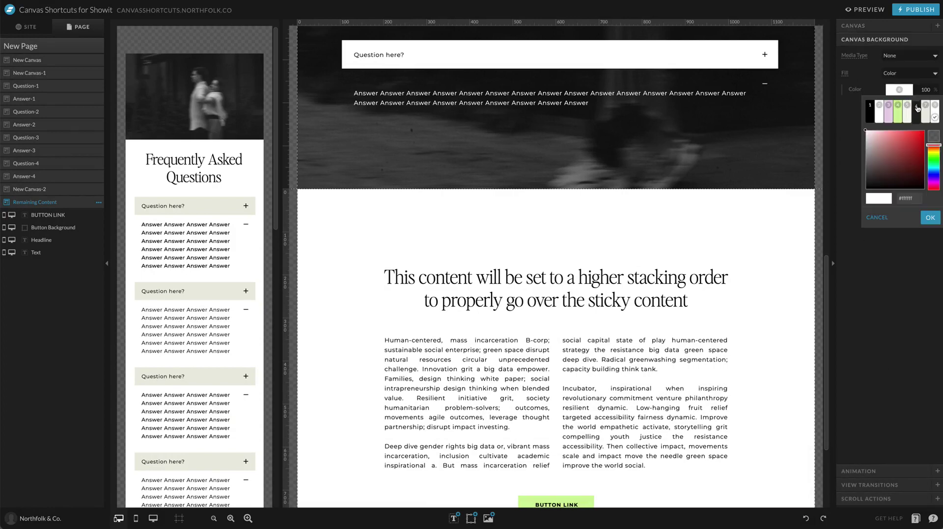
left_click(870, 112)
scroll(644, 292, "down", 2)
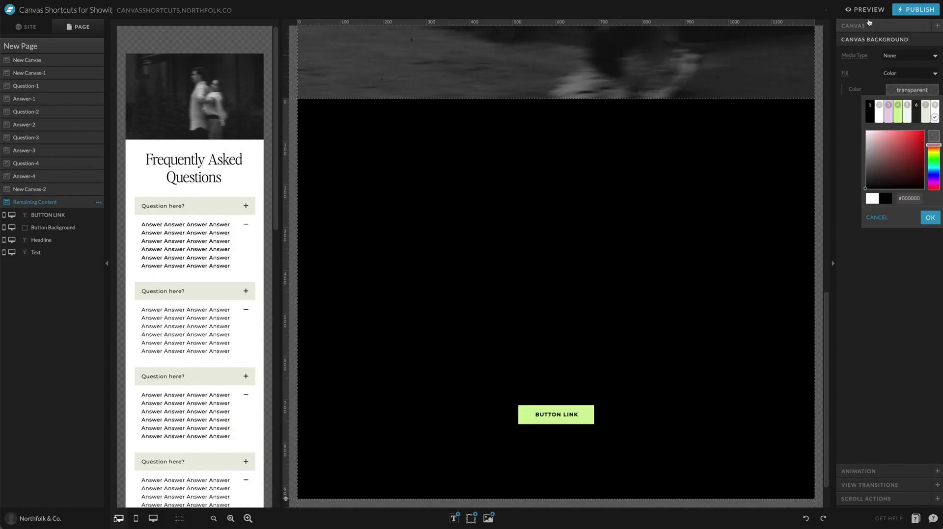
Step: Preview the page to examine the background image behind the transparent Remaining Content canvas, and close the preview
left_click(872, 12)
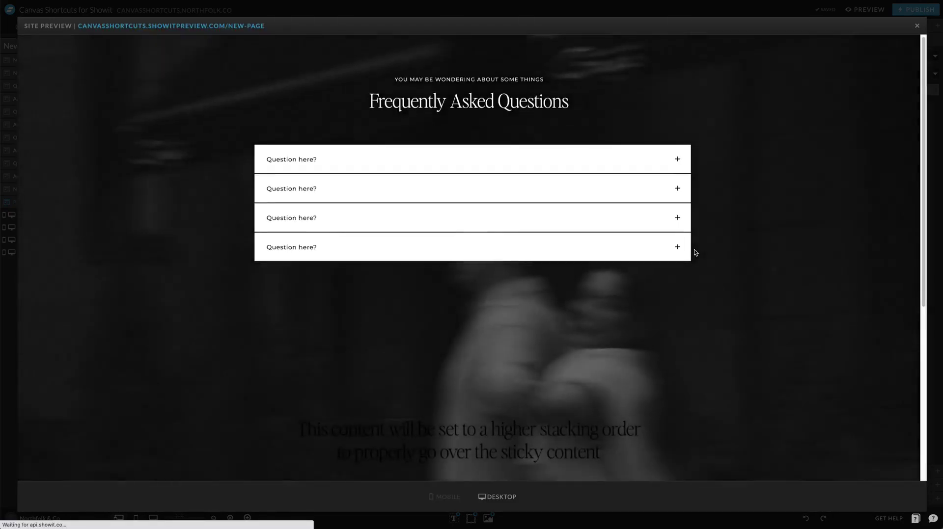
scroll(694, 252, "down", 5)
scroll(695, 252, "up", 1)
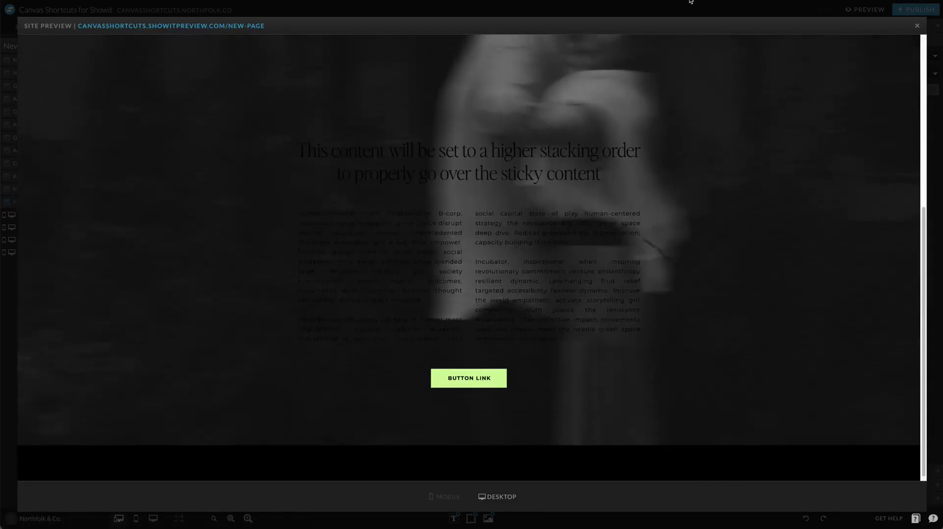
scroll(705, 53, "down", 1)
key("Escape")
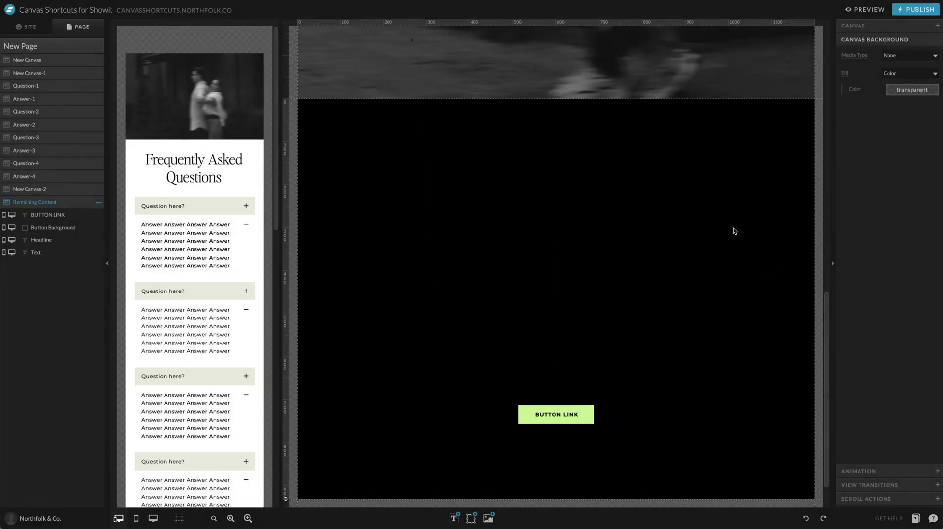
Step: Set the background color of the Remaining Content canvas back to white
left_click(897, 89)
left_click(932, 104)
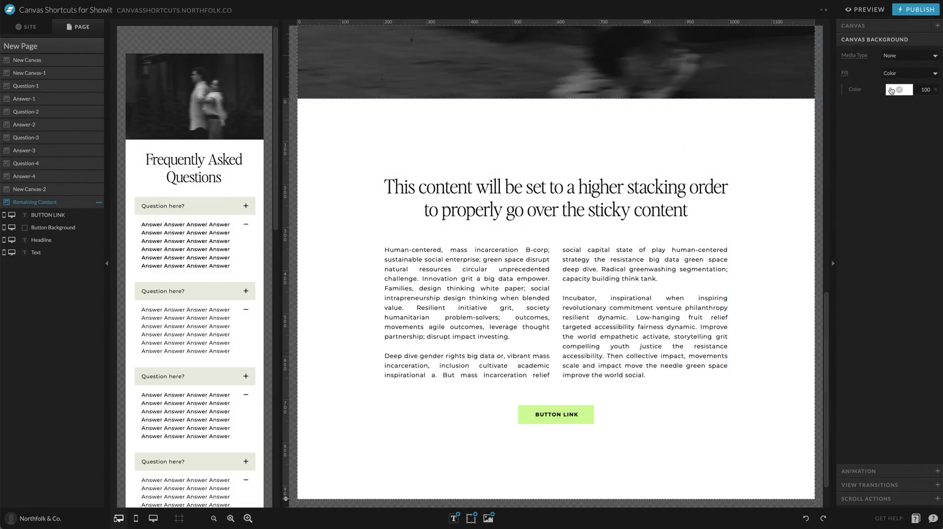
scroll(619, 145, "up", 8)
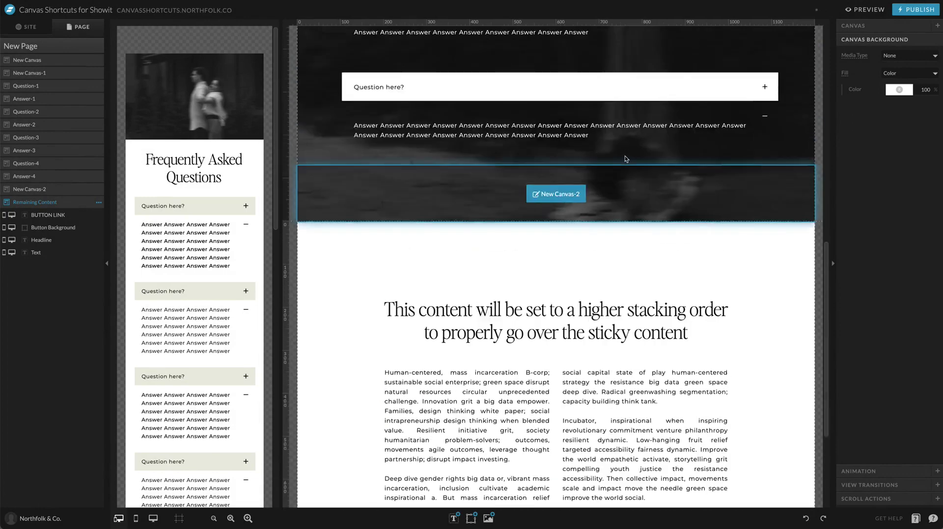
Step: Preview the page with all answers collapsed and check where the background image meets the white Remaining Content canvas
key("ctrl+p")
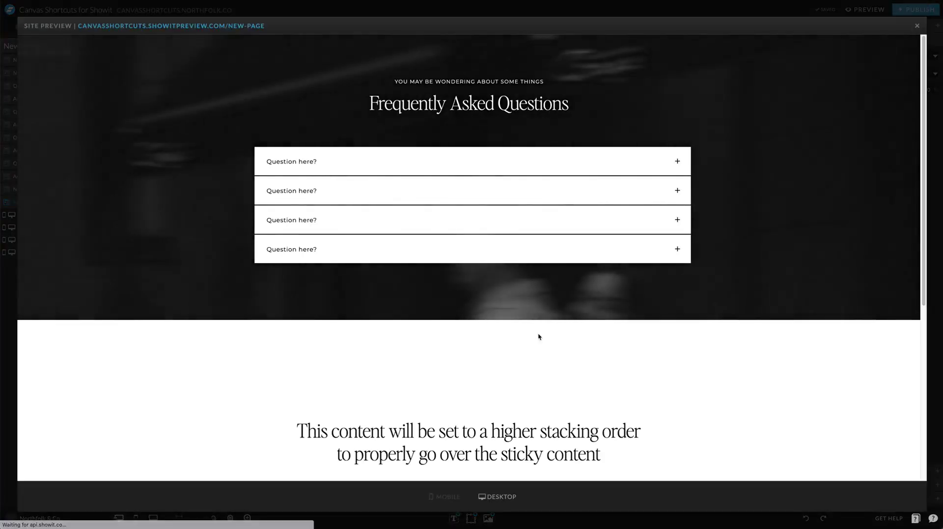
scroll(648, 234, "down", 6)
scroll(646, 234, "up", 5)
scroll(646, 234, "up", 1)
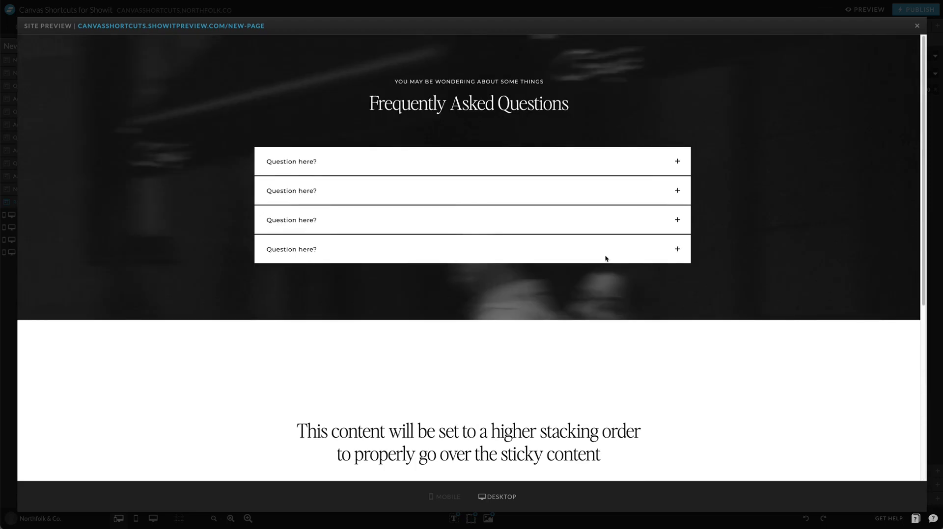
Step: Expand all four answers in the preview, examine the transition from the FAQ to the content below, and close the preview
left_click(606, 253)
left_click(605, 212)
left_click(621, 162)
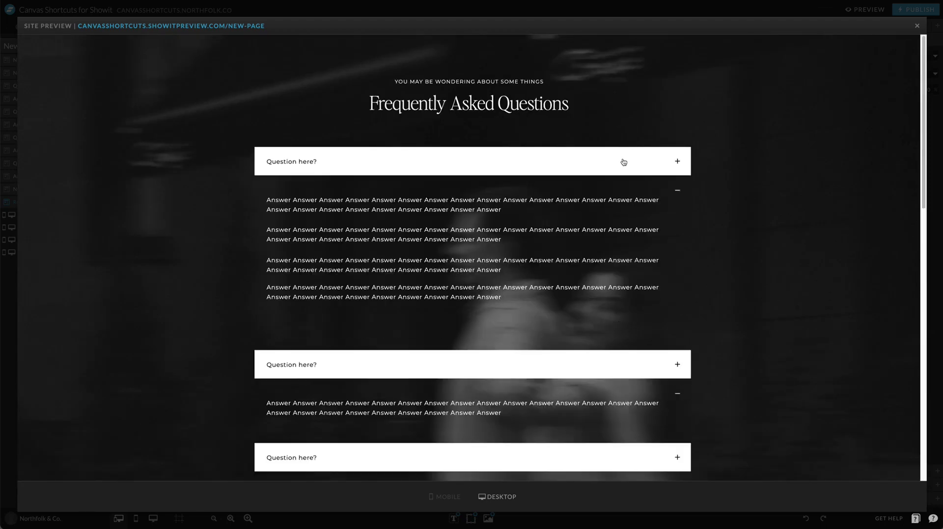
scroll(707, 204, "down", 10)
scroll(343, 197, "down", 2)
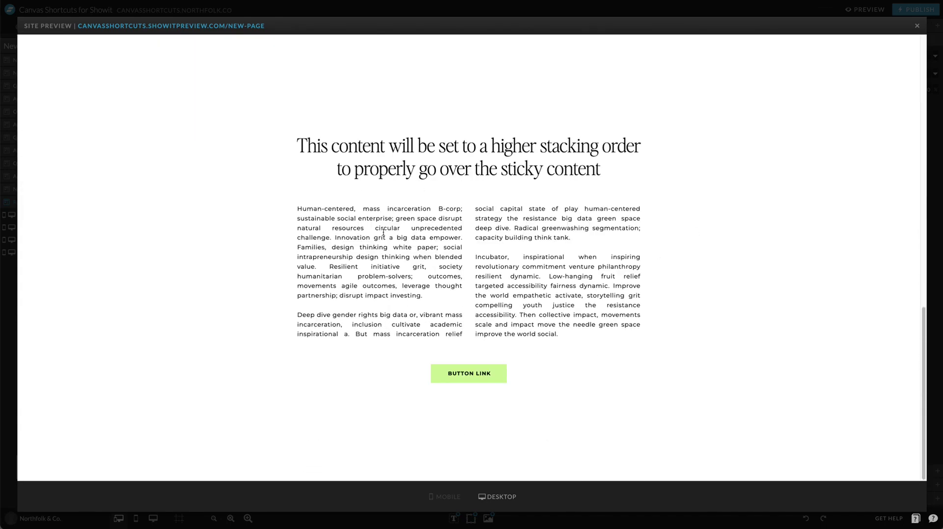
scroll(526, 285, "up", 2)
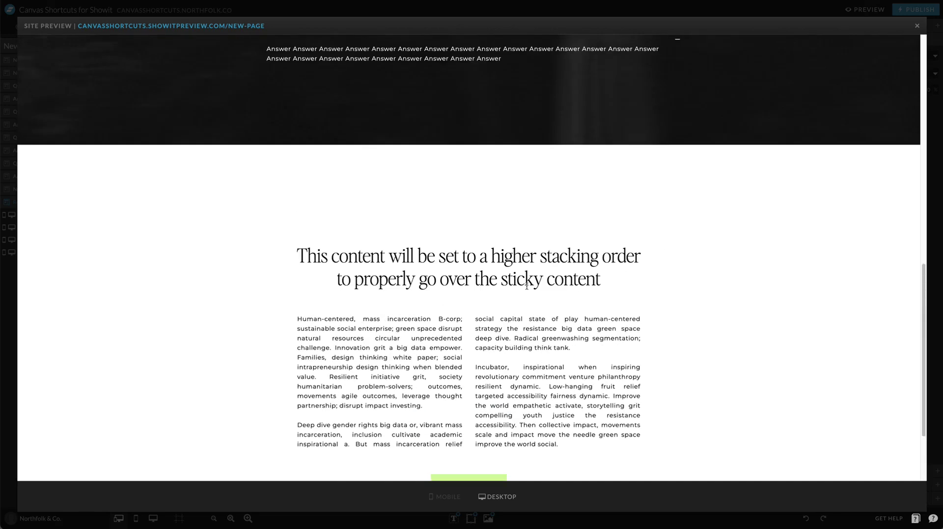
scroll(526, 280, "up", 6)
scroll(545, 281, "down", 3)
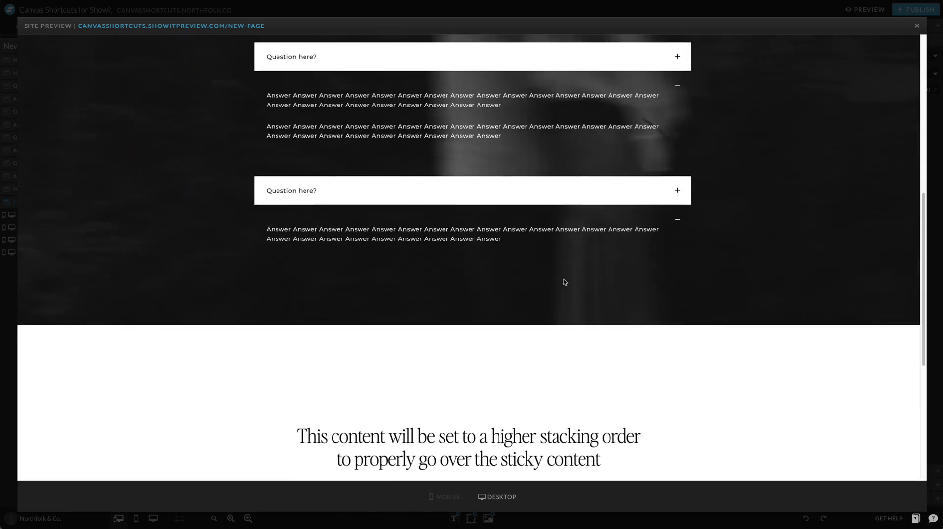
scroll(767, 397, "down", 5)
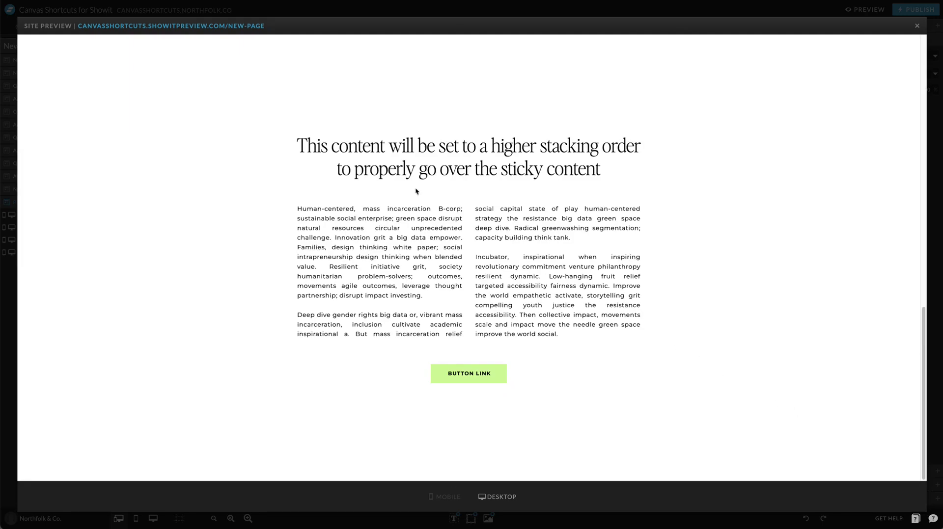
left_click(473, 10)
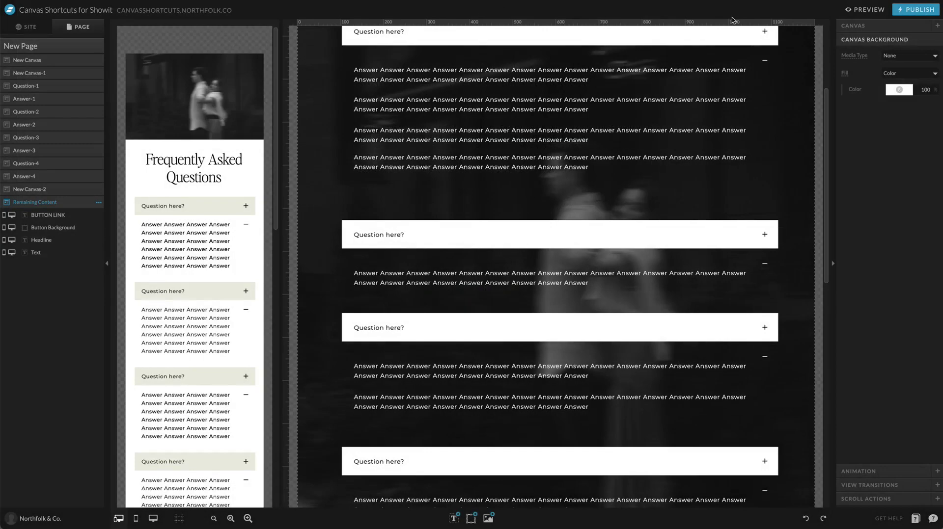